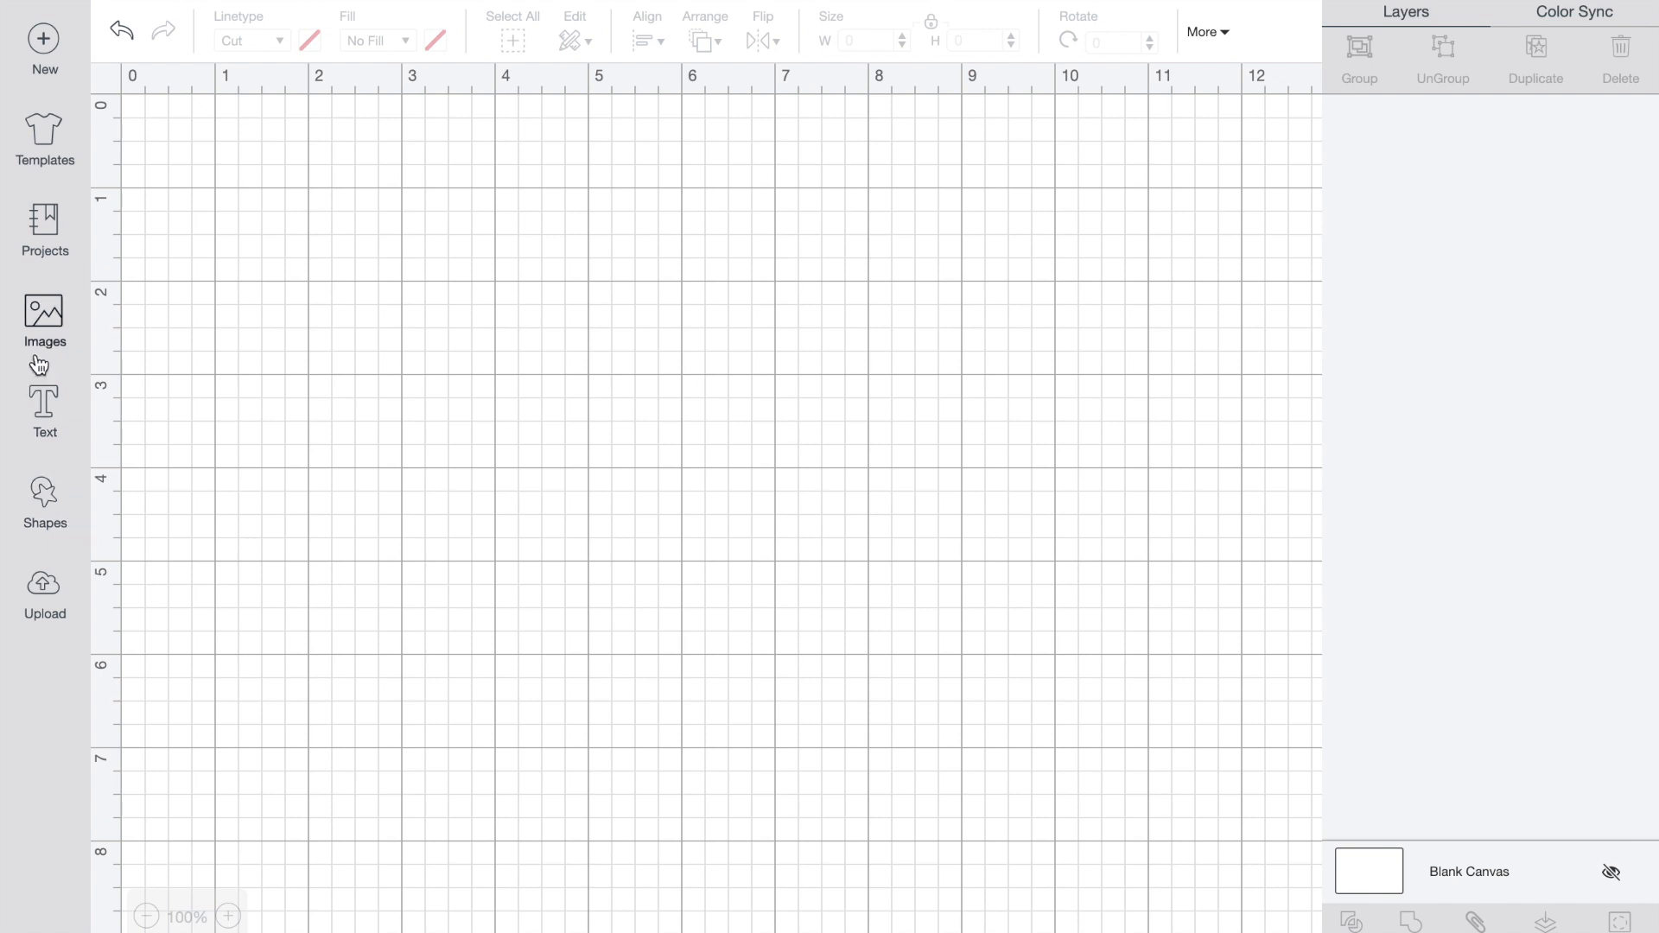
- Add a text object reading "Meet the" and move it to the upper-left area of the canvas
click(46, 407)
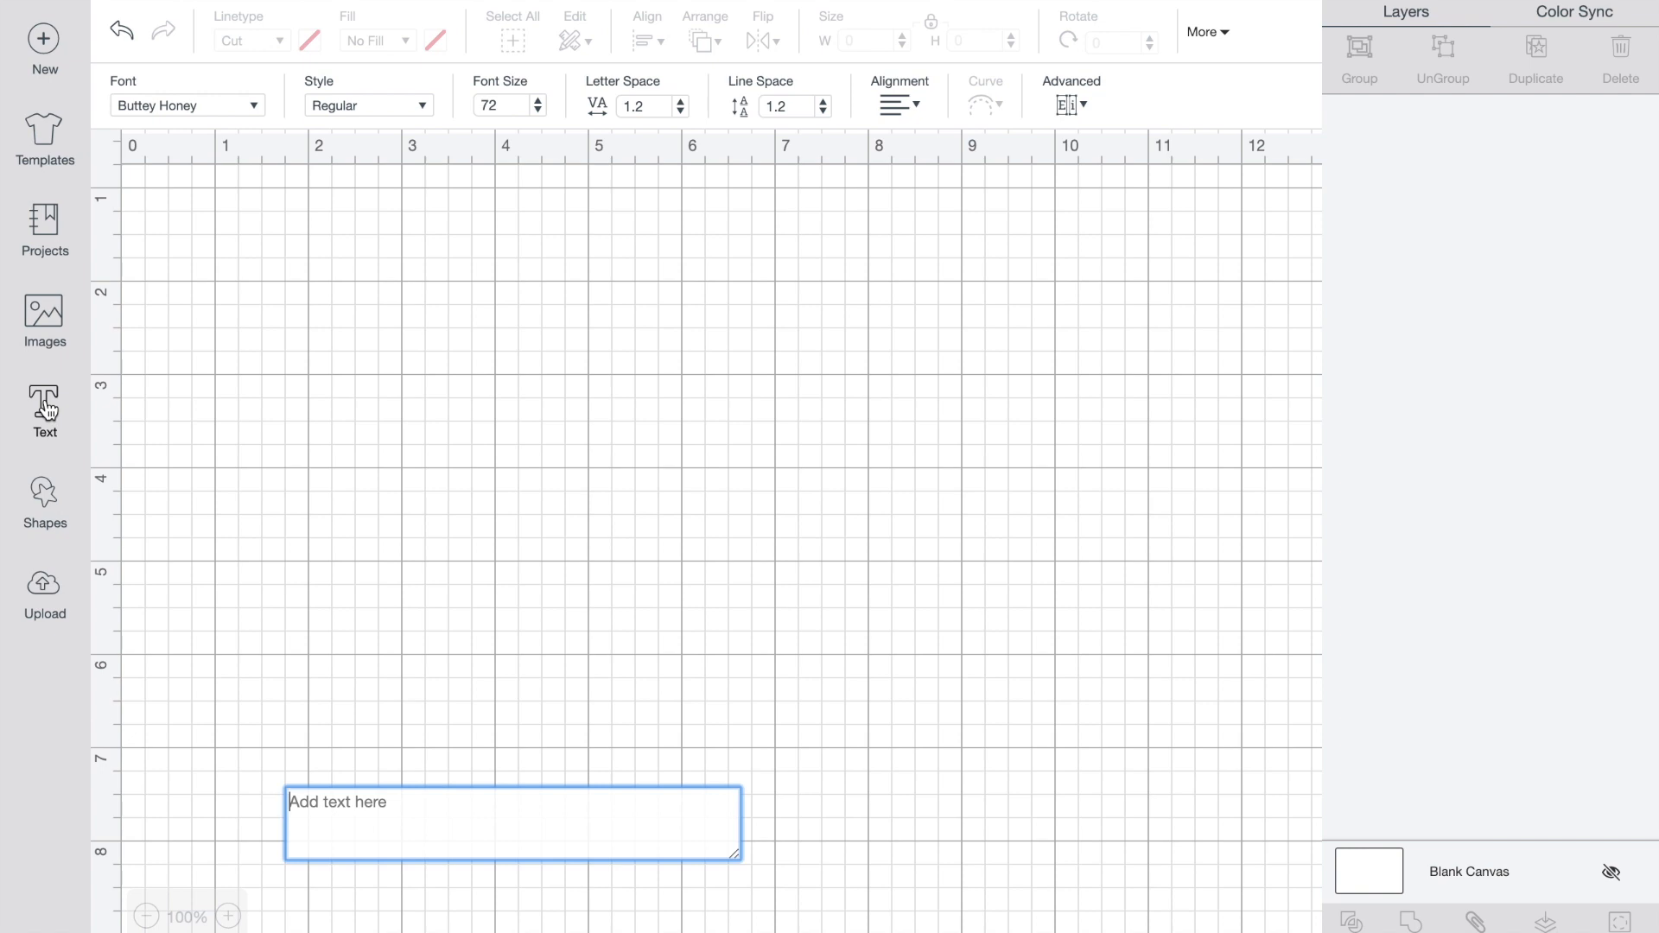
text(Meet t)
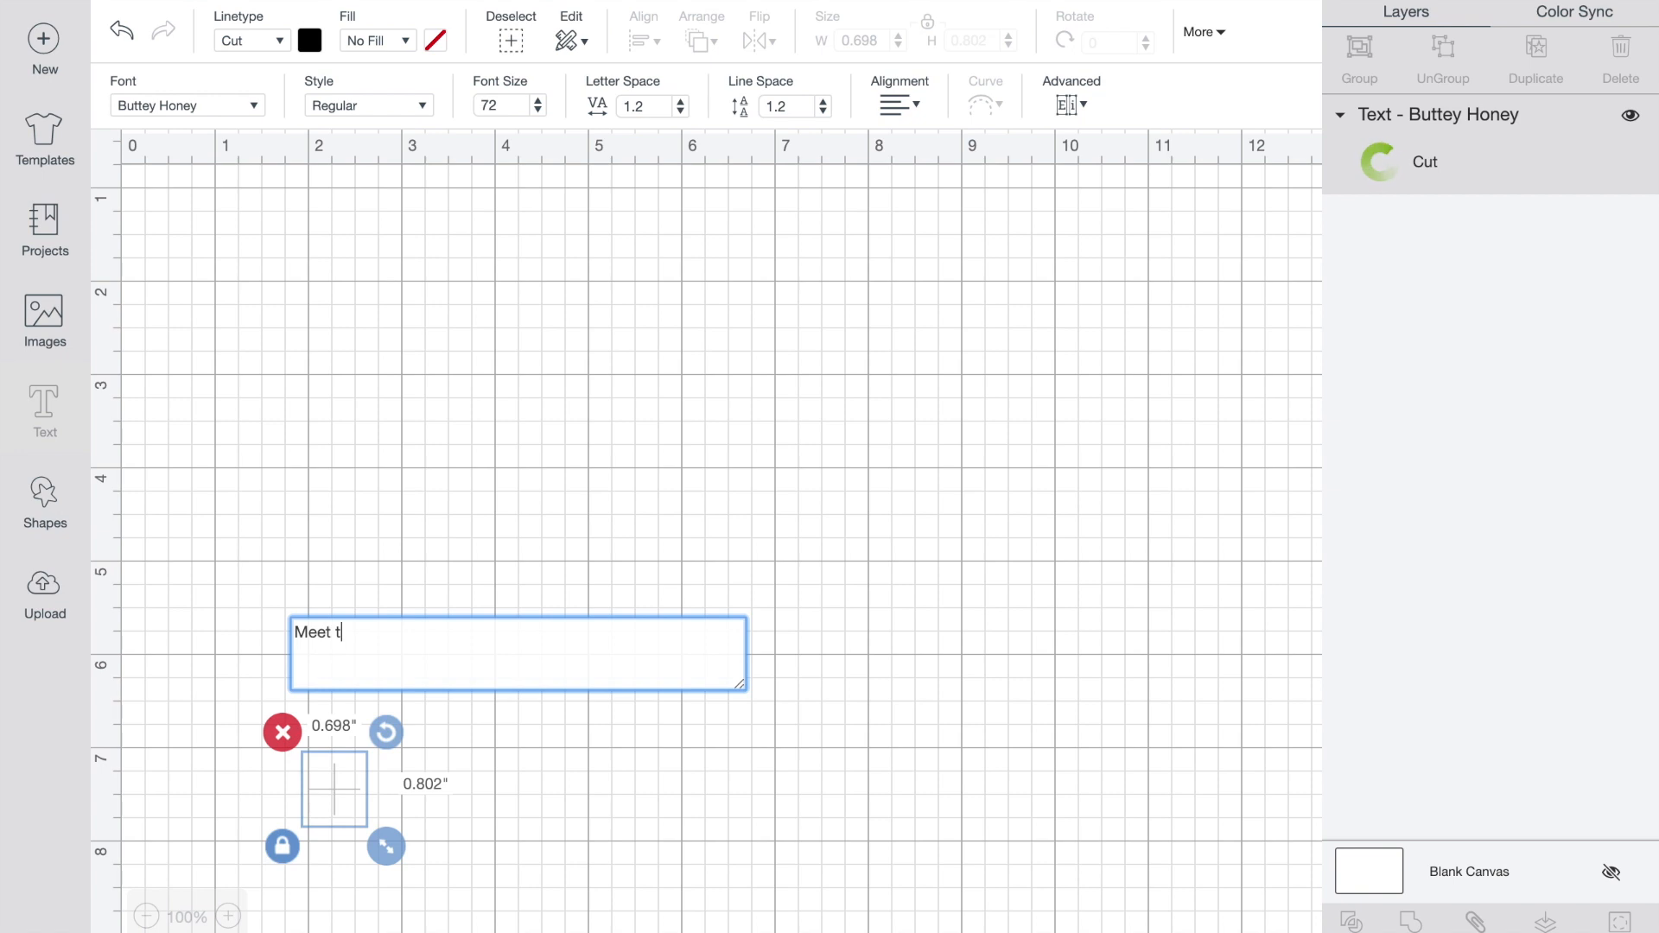
text(he)
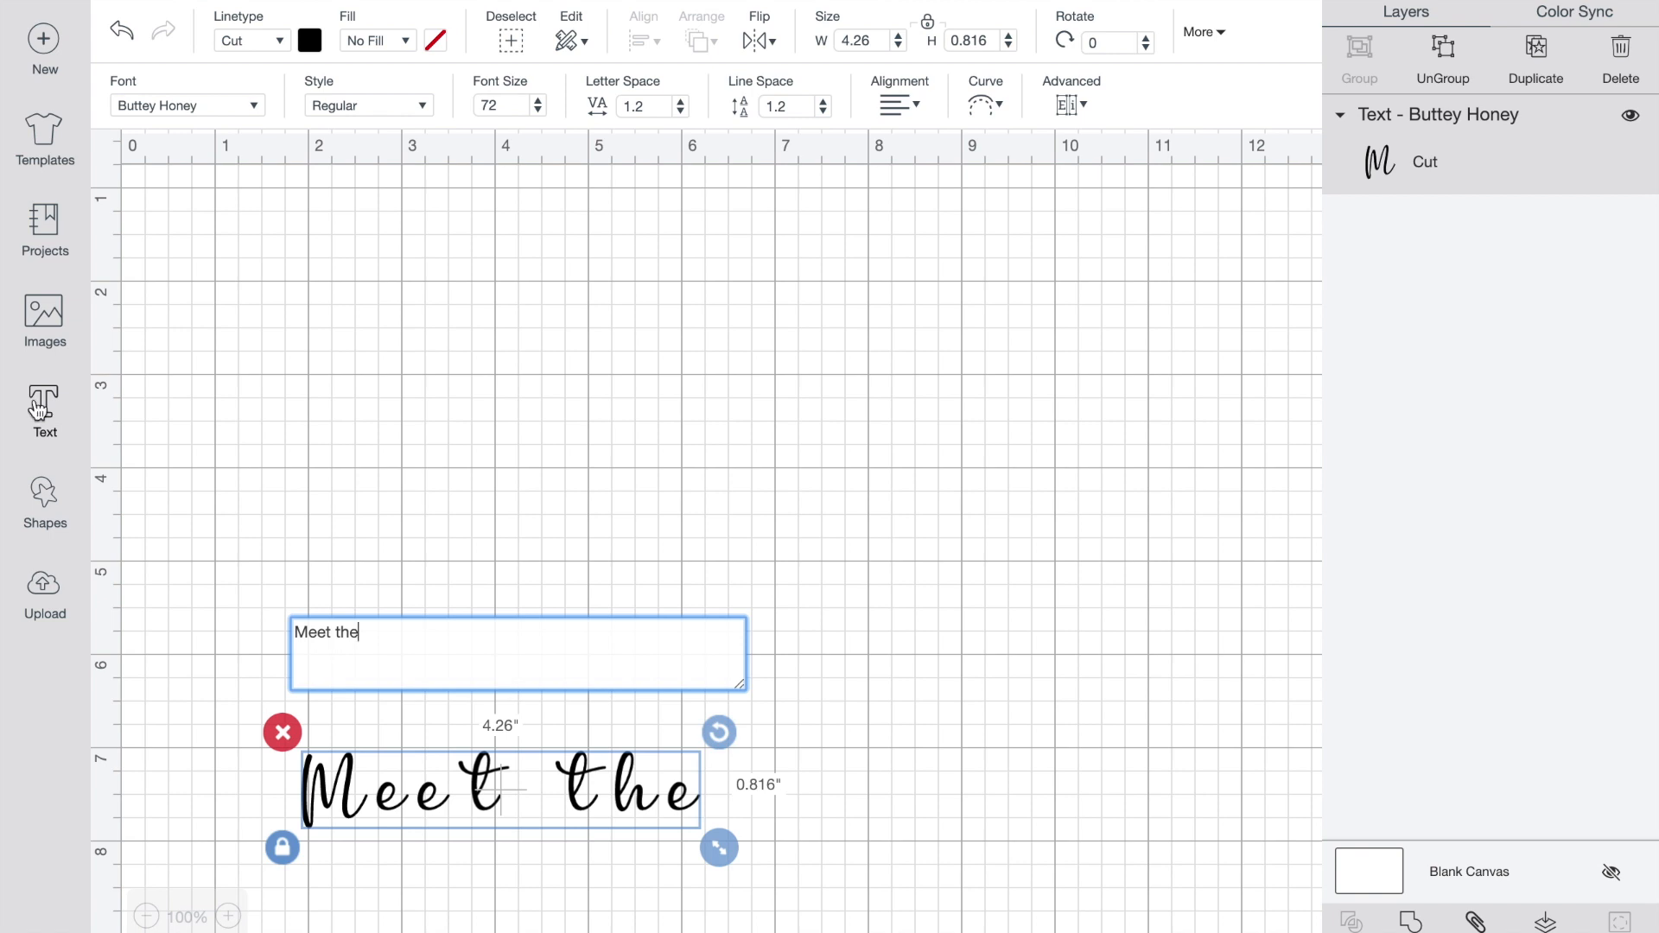
drag(477, 787, 401, 297)
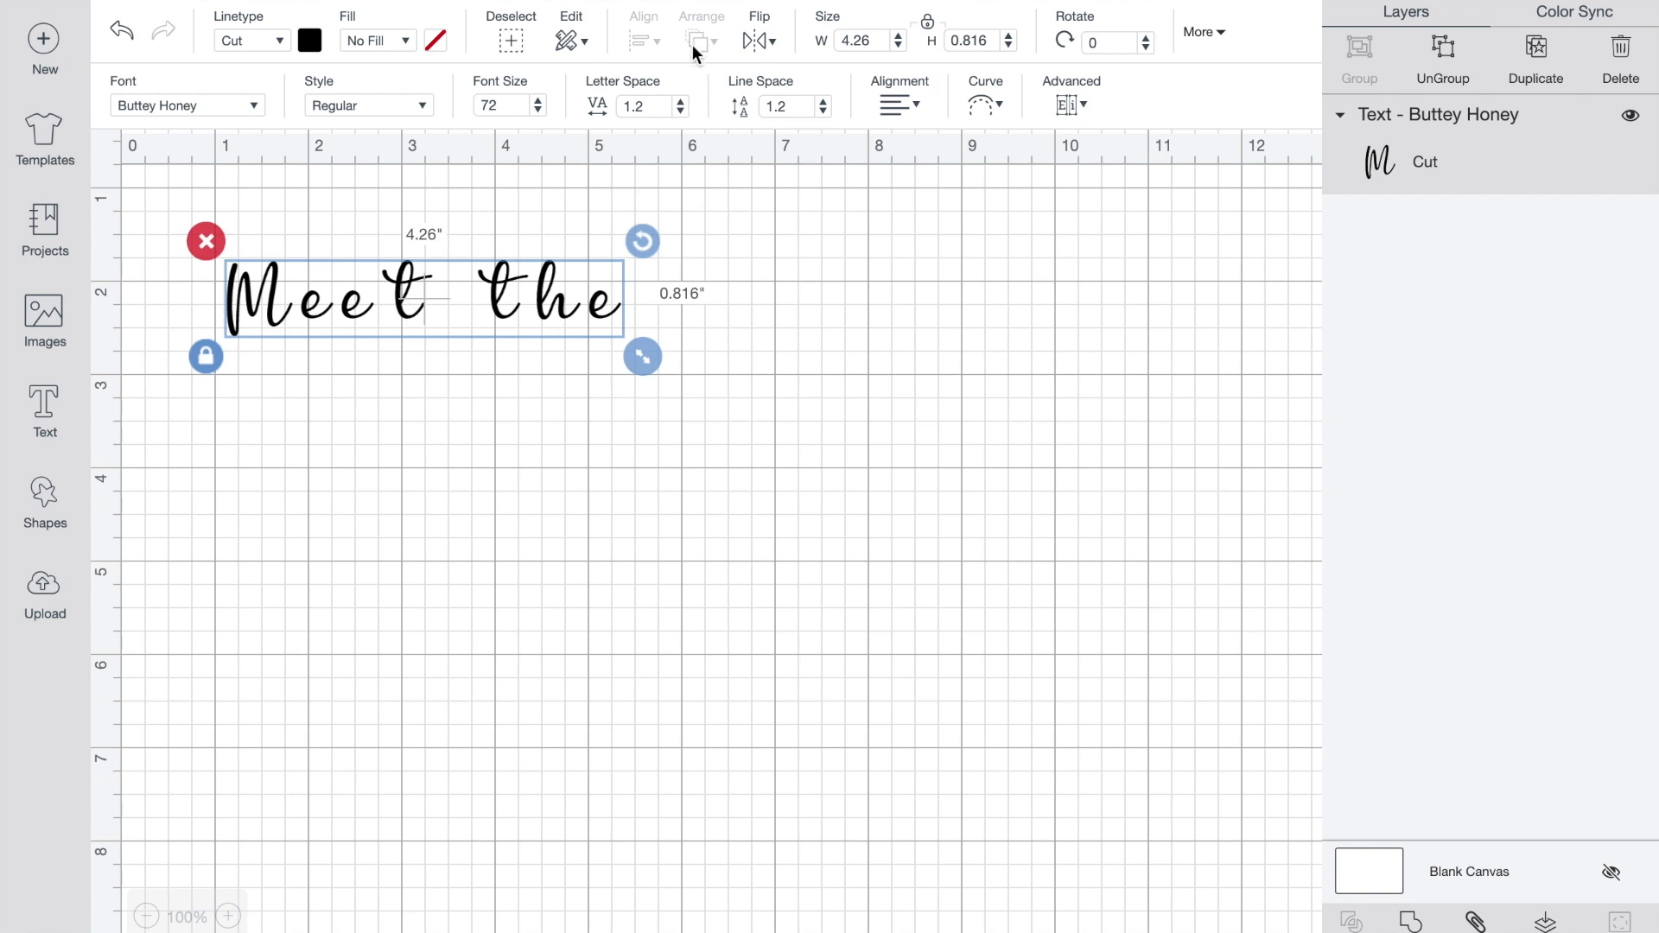
- Reduce the letter spacing of the "Meet the" text to -0.2
click(682, 112)
click(681, 113)
click(682, 112)
click(682, 112)
click(682, 113)
click(682, 112)
click(681, 112)
click(682, 112)
click(681, 113)
click(682, 112)
click(682, 112)
click(682, 112)
click(682, 113)
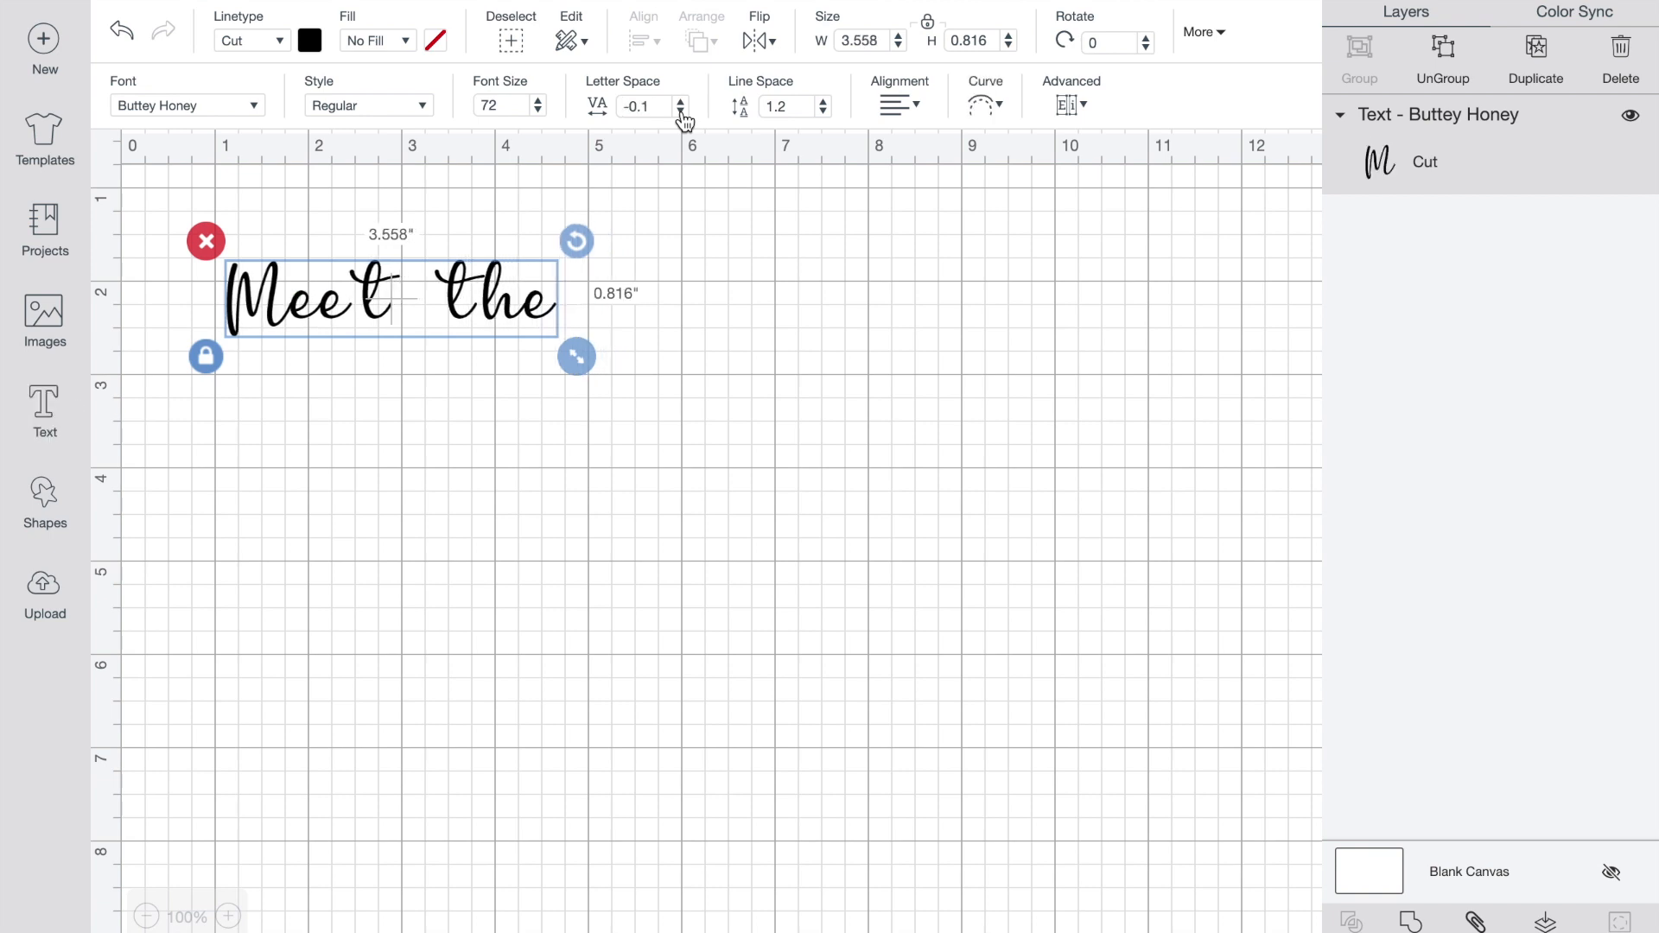
click(681, 112)
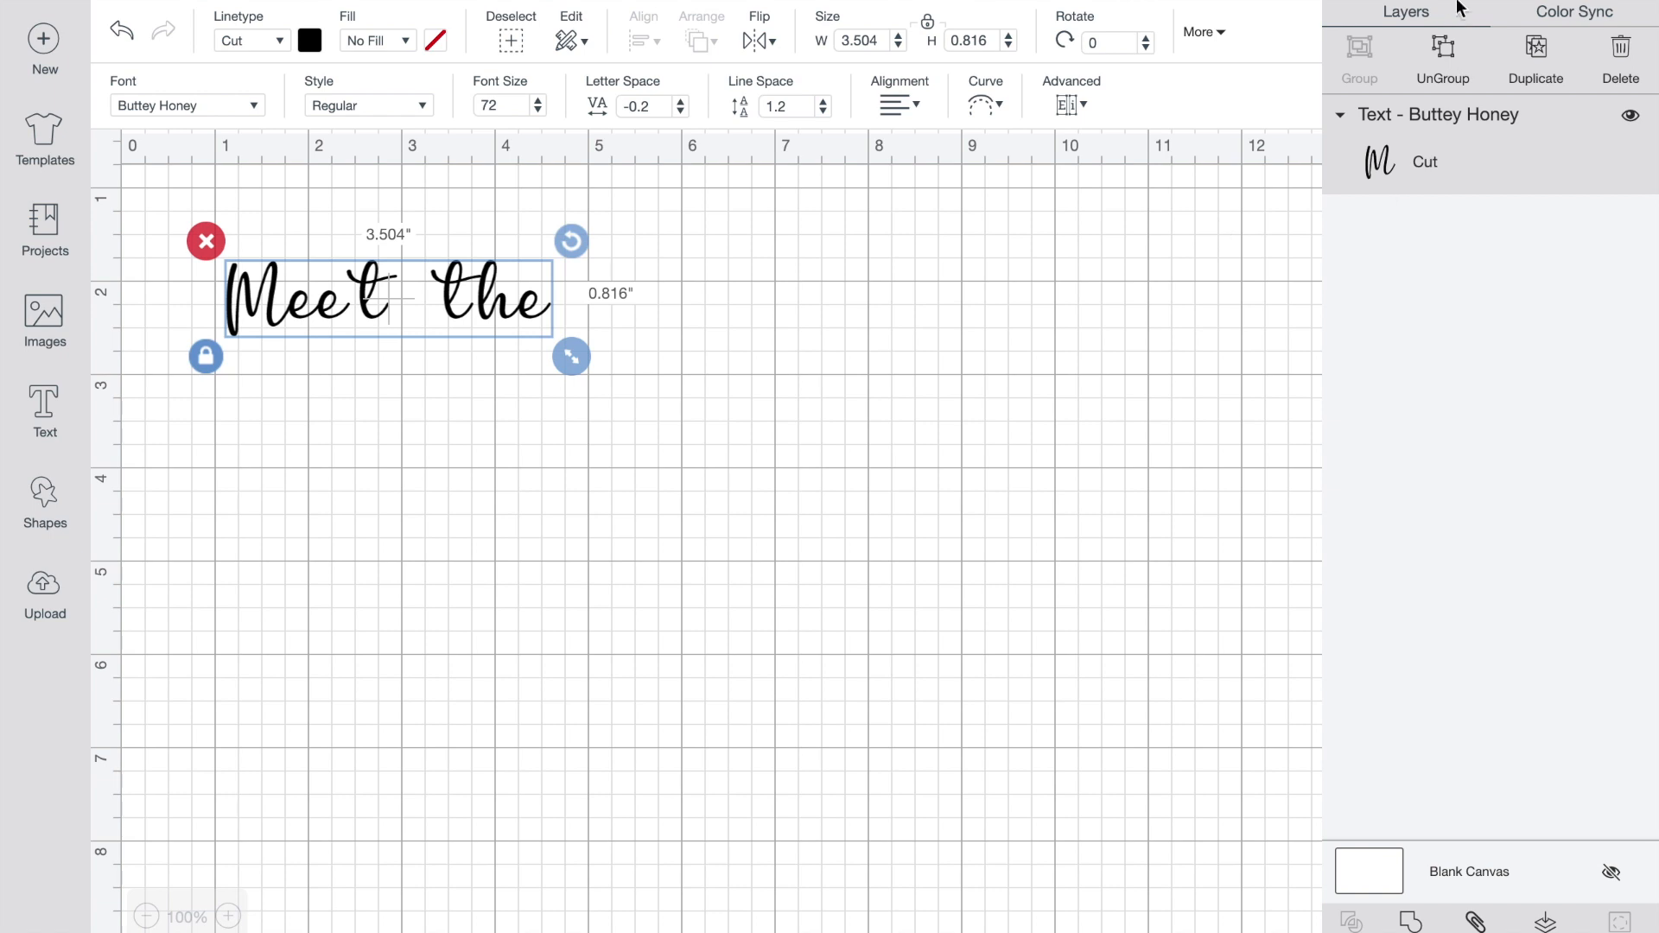
- Ungroup "Meet the" into single letters and move the "t" of "Meet" against the preceding "e"
click(1441, 50)
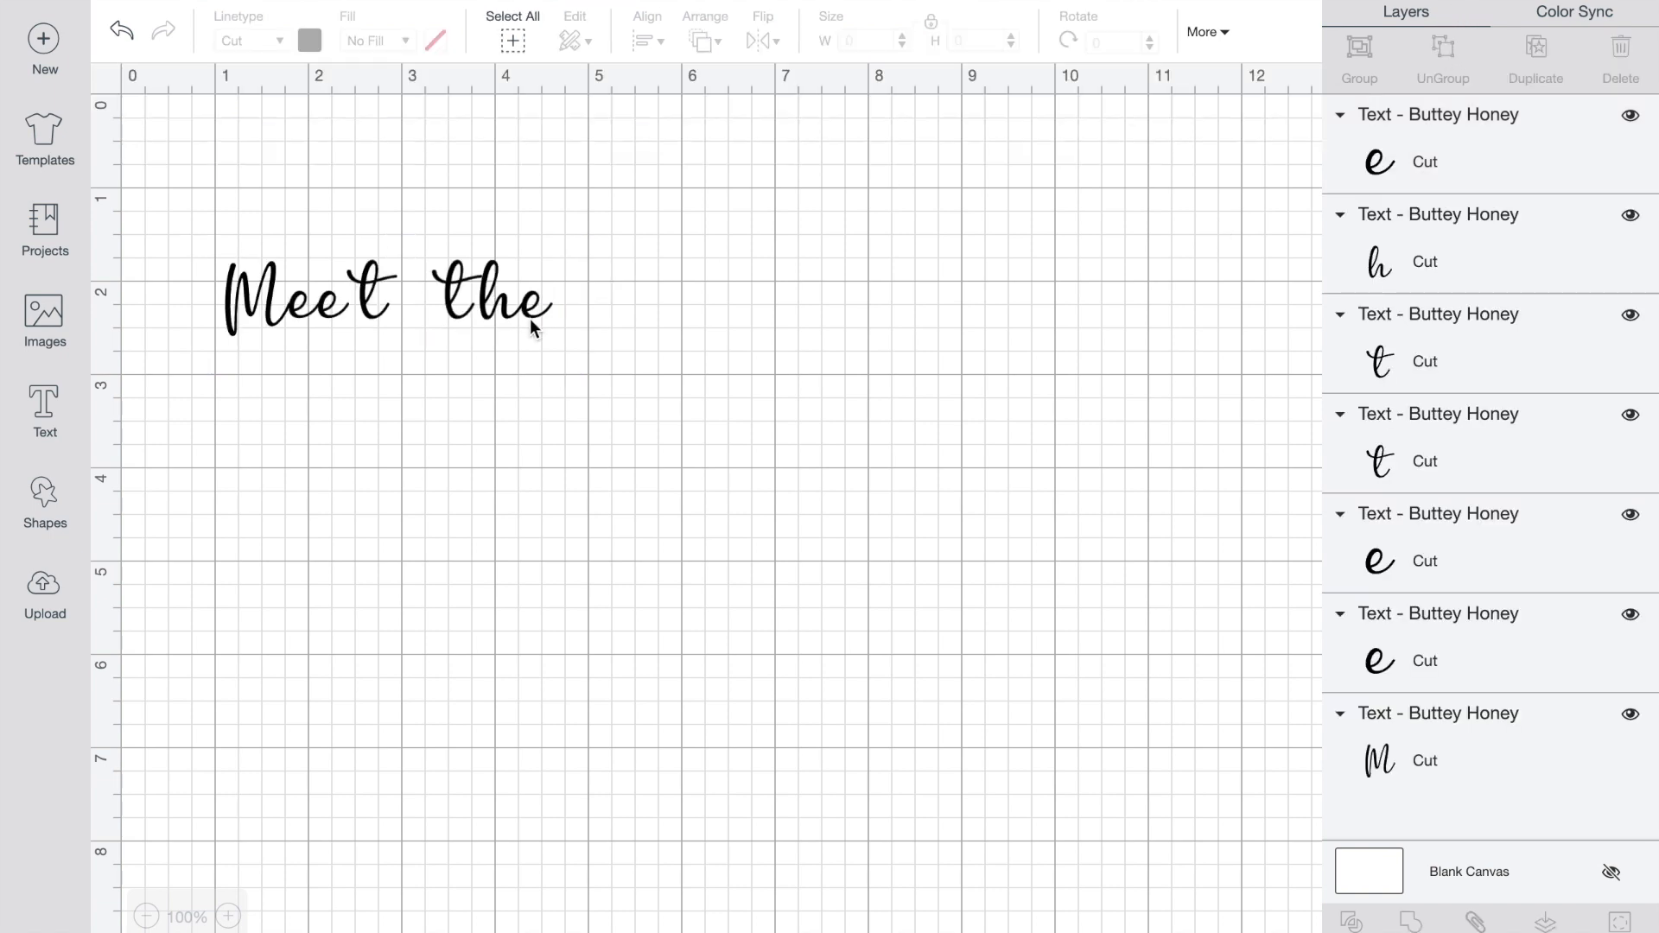
drag(364, 304, 347, 306)
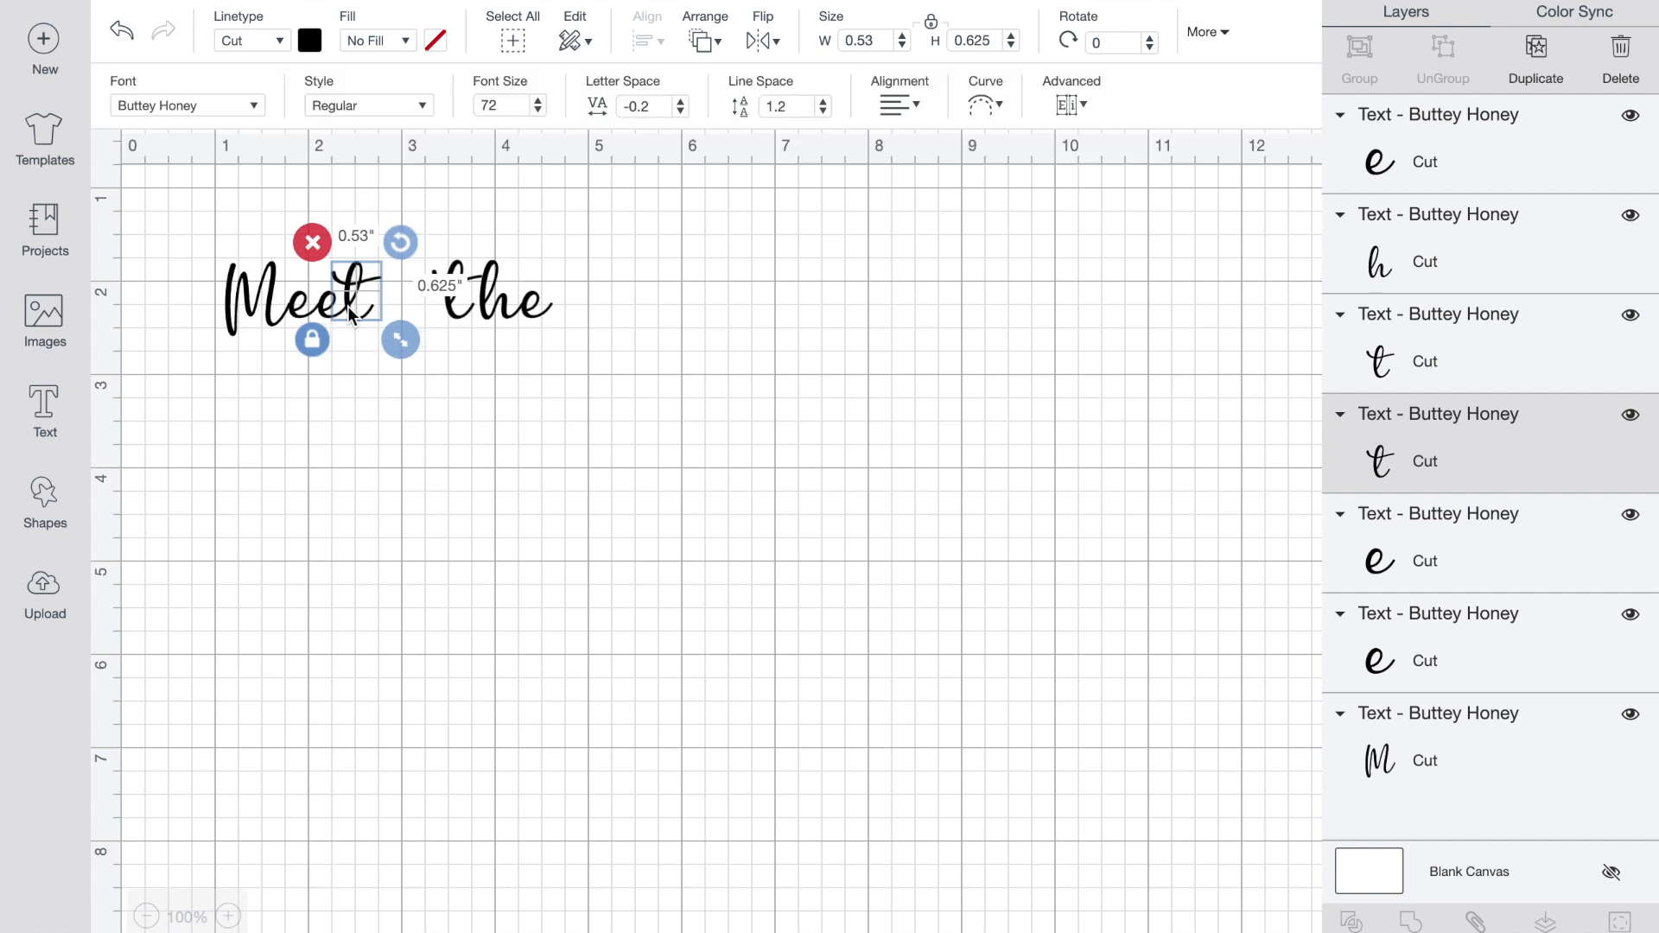
click(459, 423)
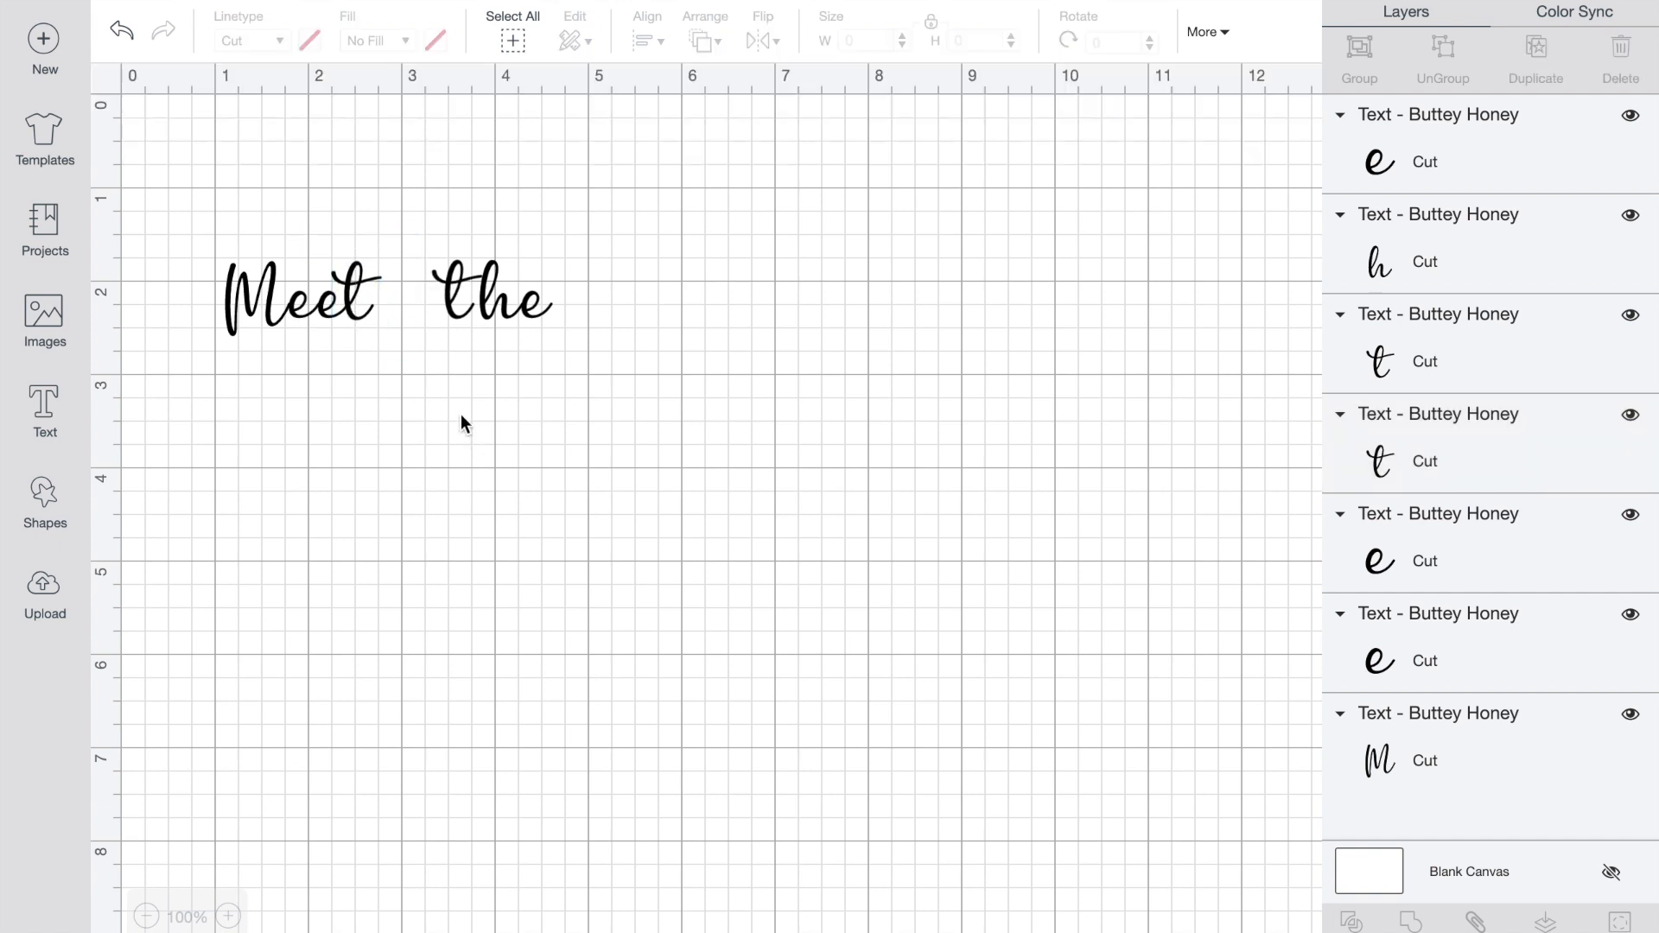
- Select the three letters of "the" together and move them closer to "Meet"
click(455, 311)
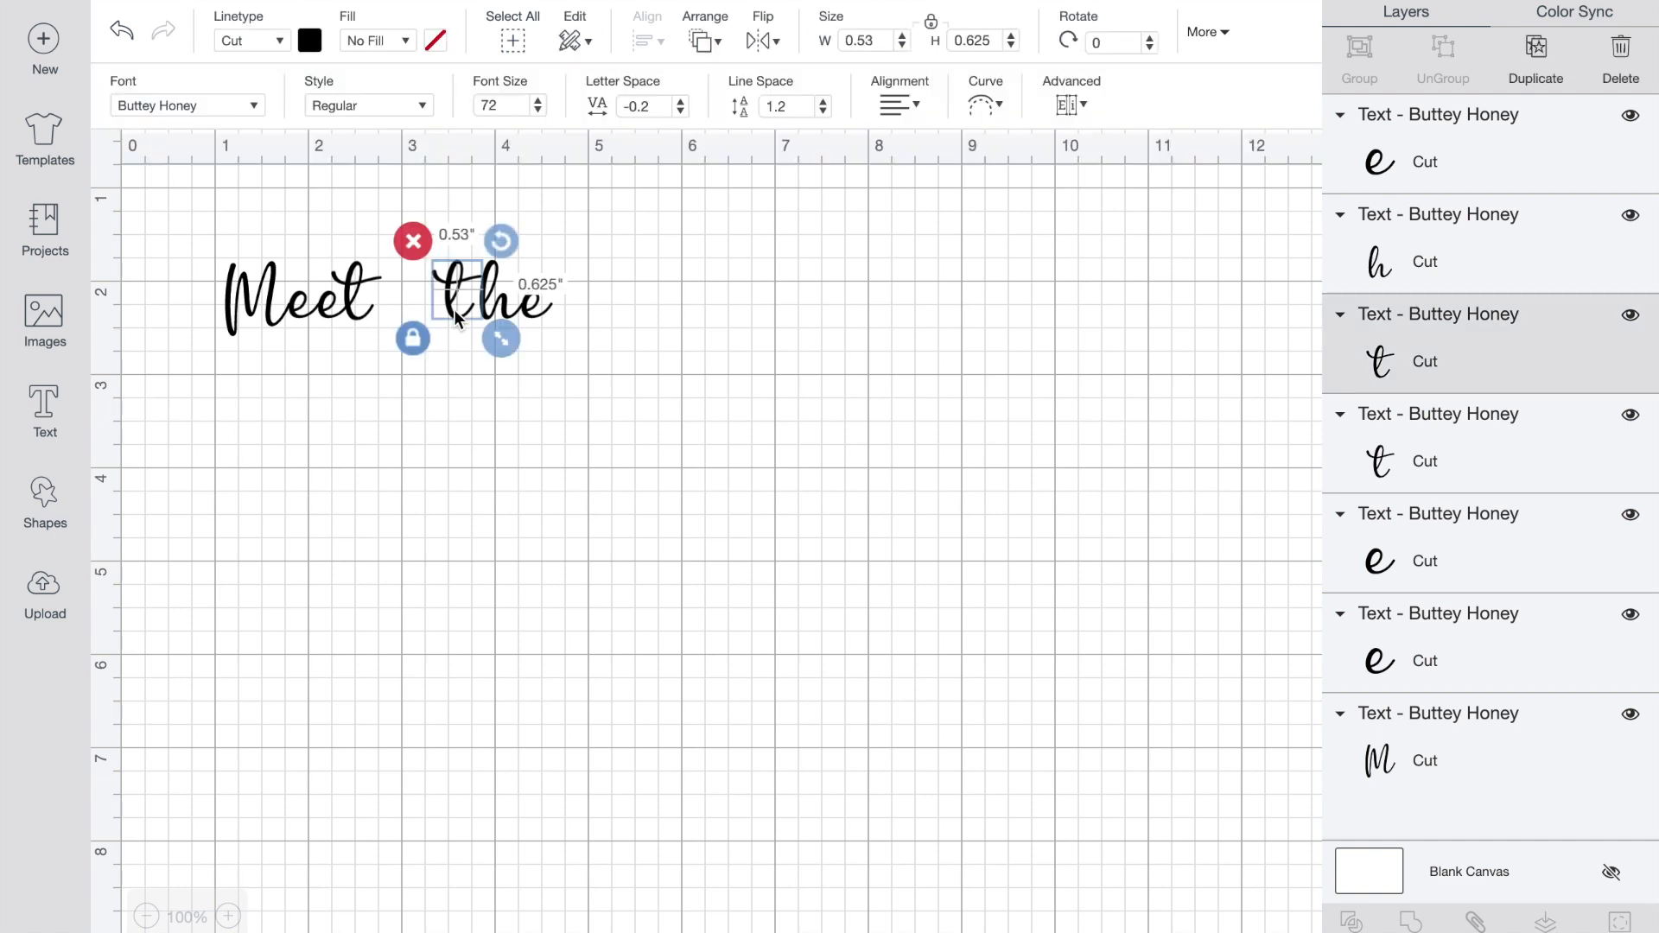
shift+click(506, 303)
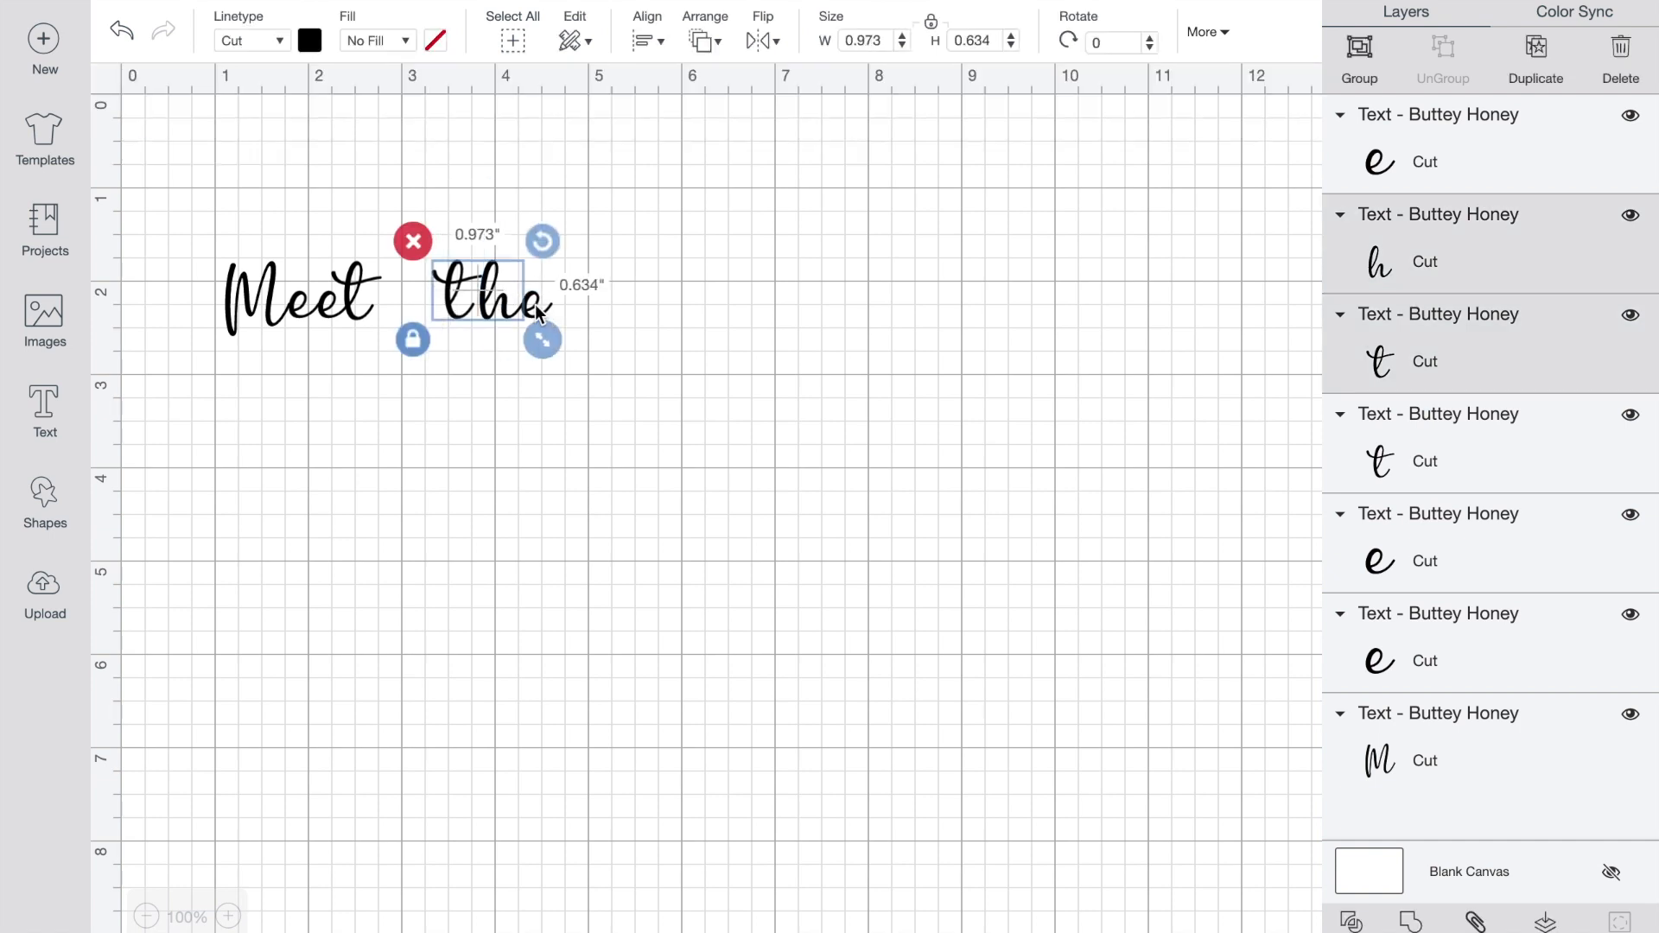
shift+click(537, 313)
drag(506, 314, 478, 315)
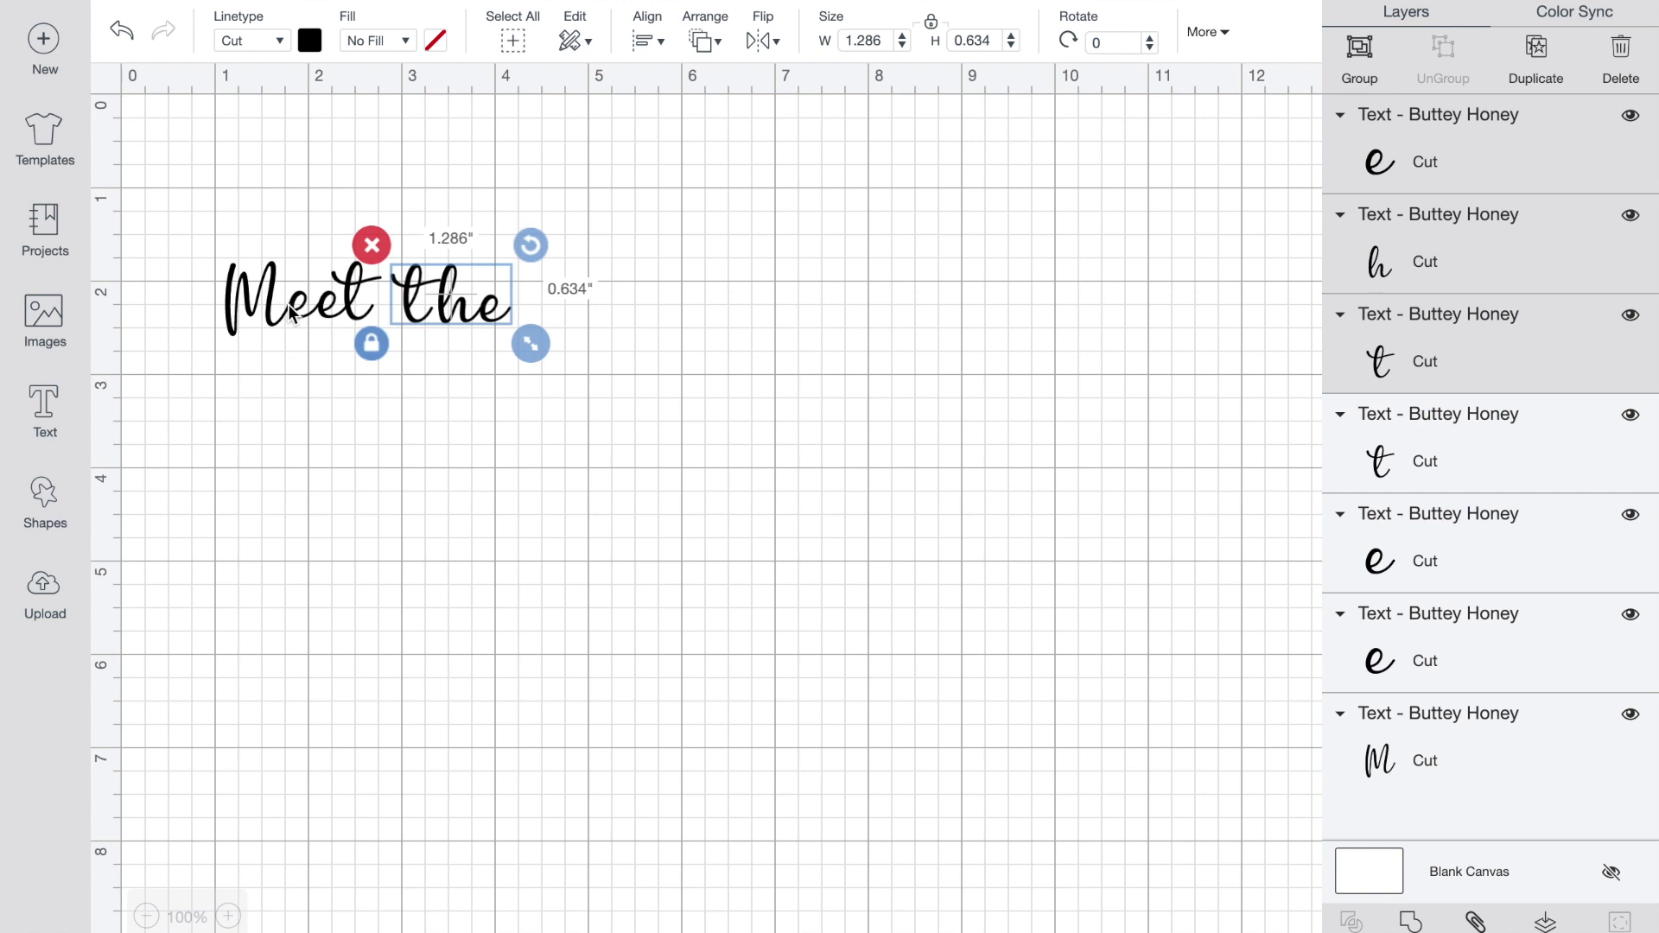
- Add the four letters of "Meet" to the selection and group all the letters of "Meet the"
shift+click(249, 317)
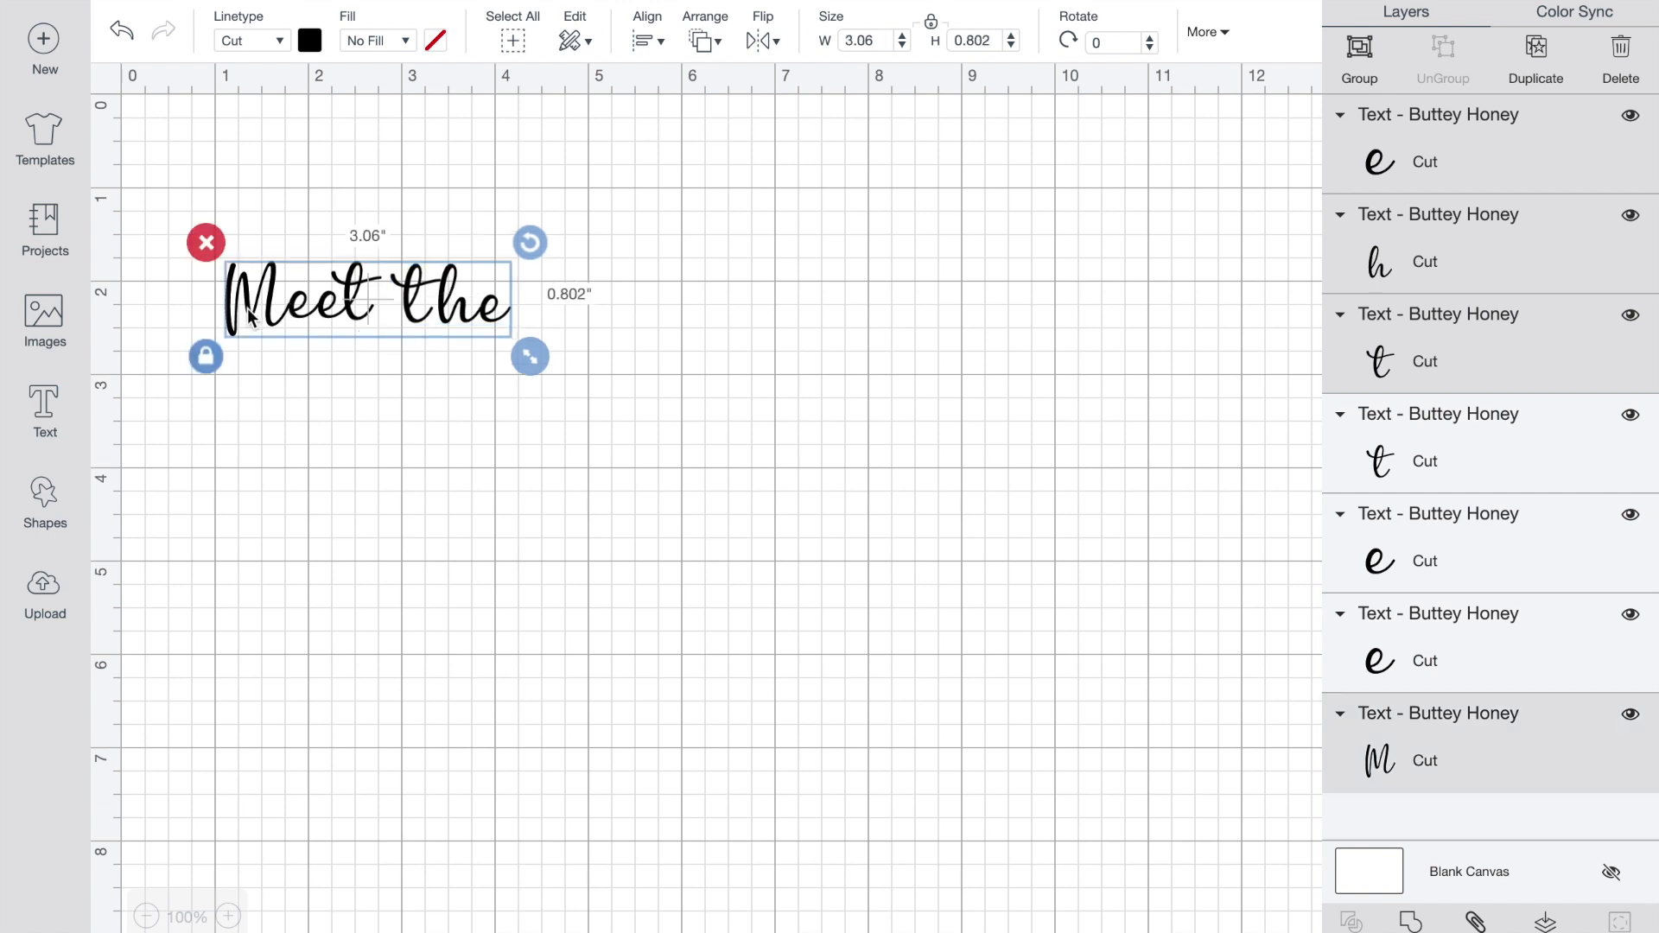
shift+click(296, 316)
shift+click(328, 318)
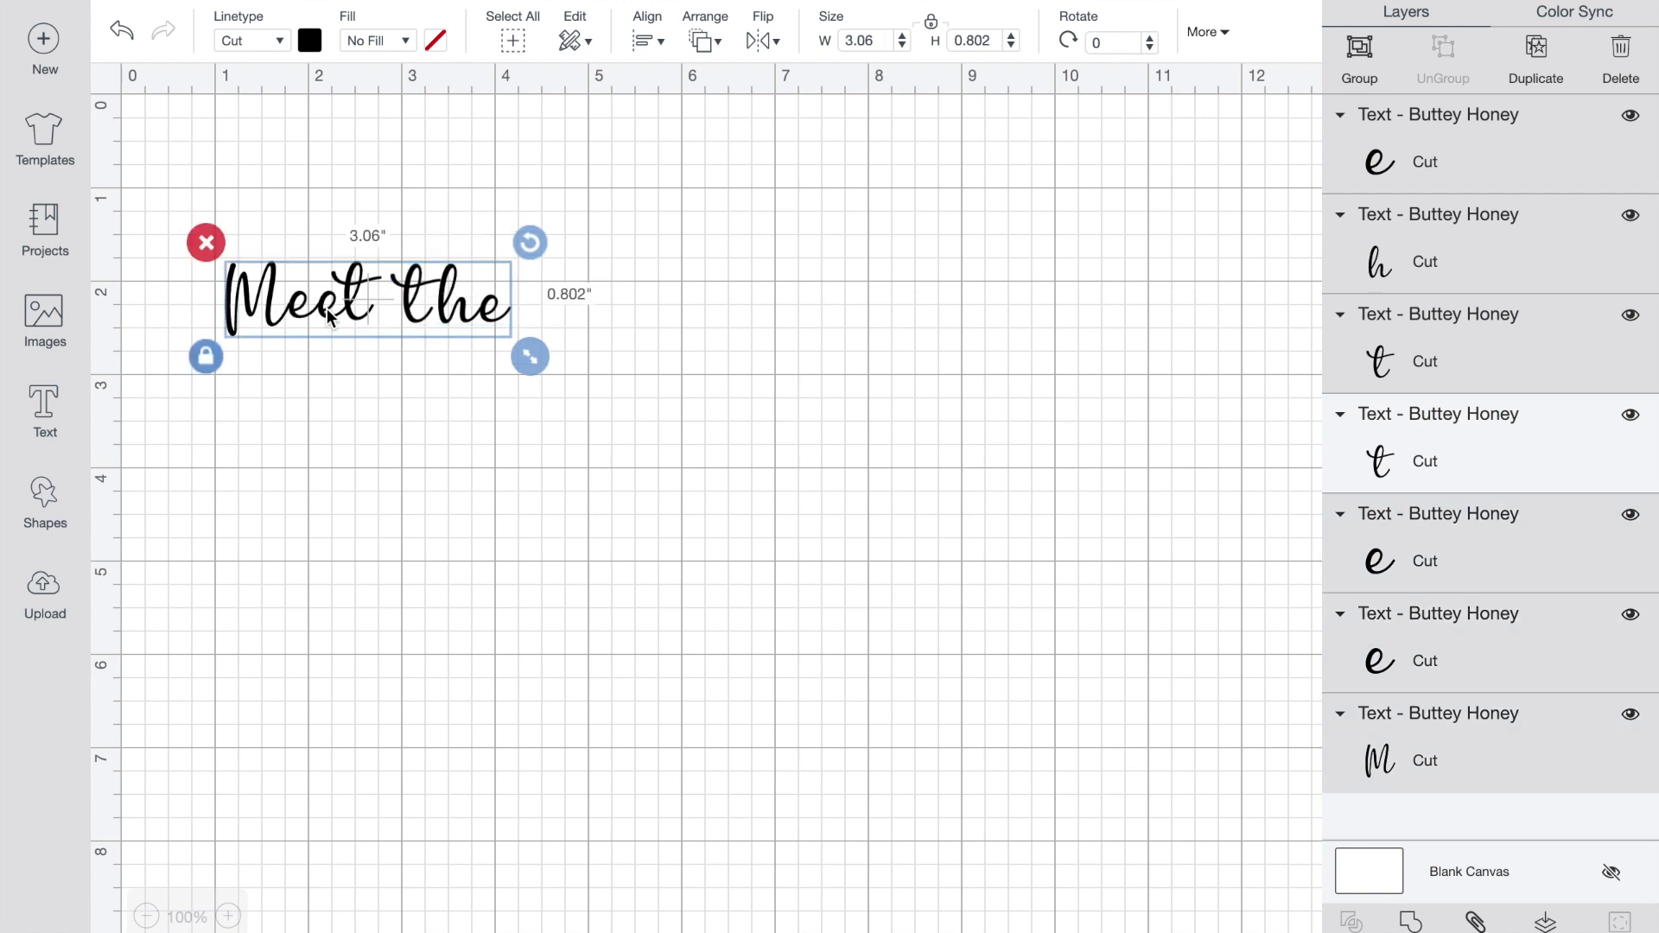
shift+click(350, 316)
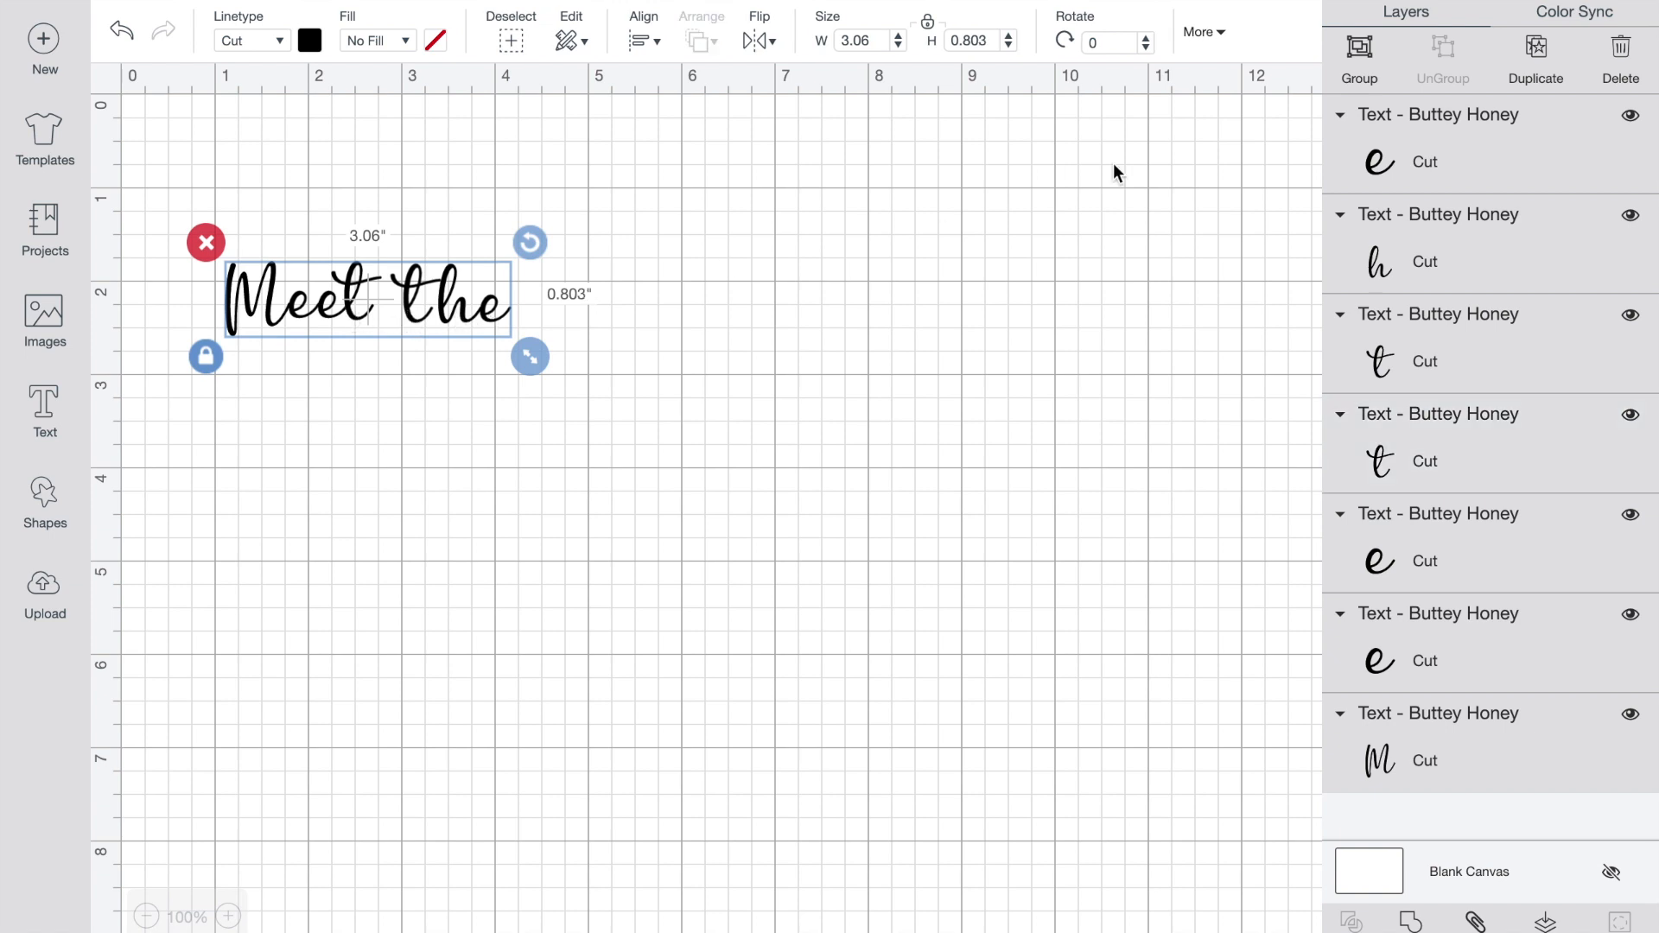
click(1360, 47)
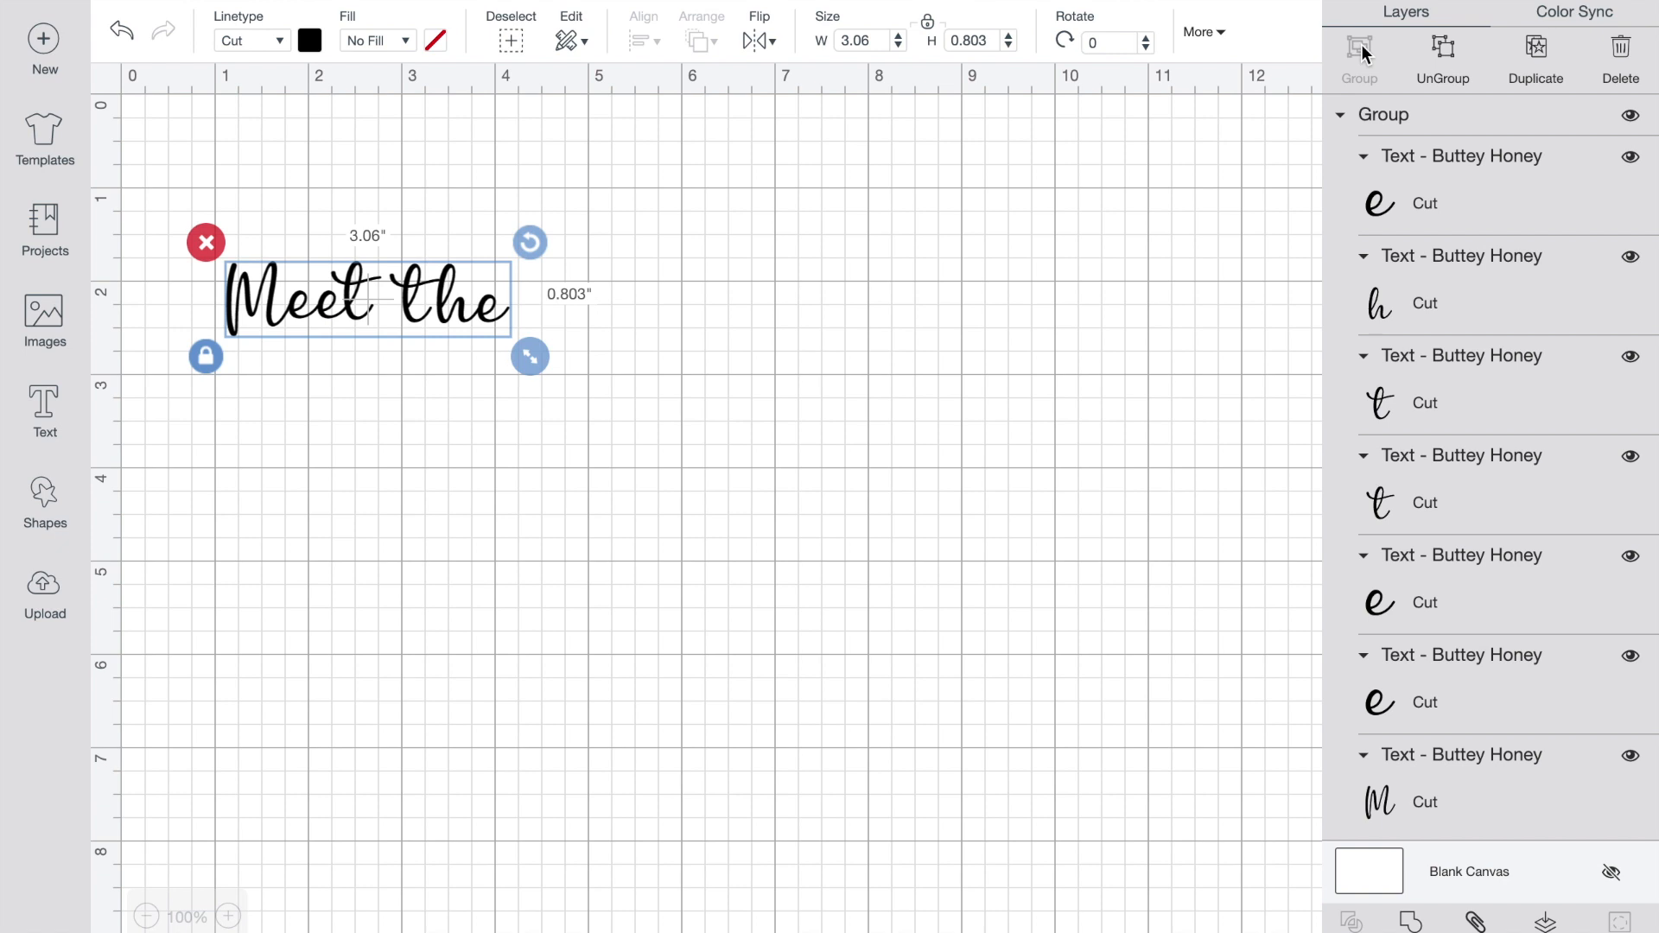
- Add a second text object reading "Deer Magnet"
click(50, 405)
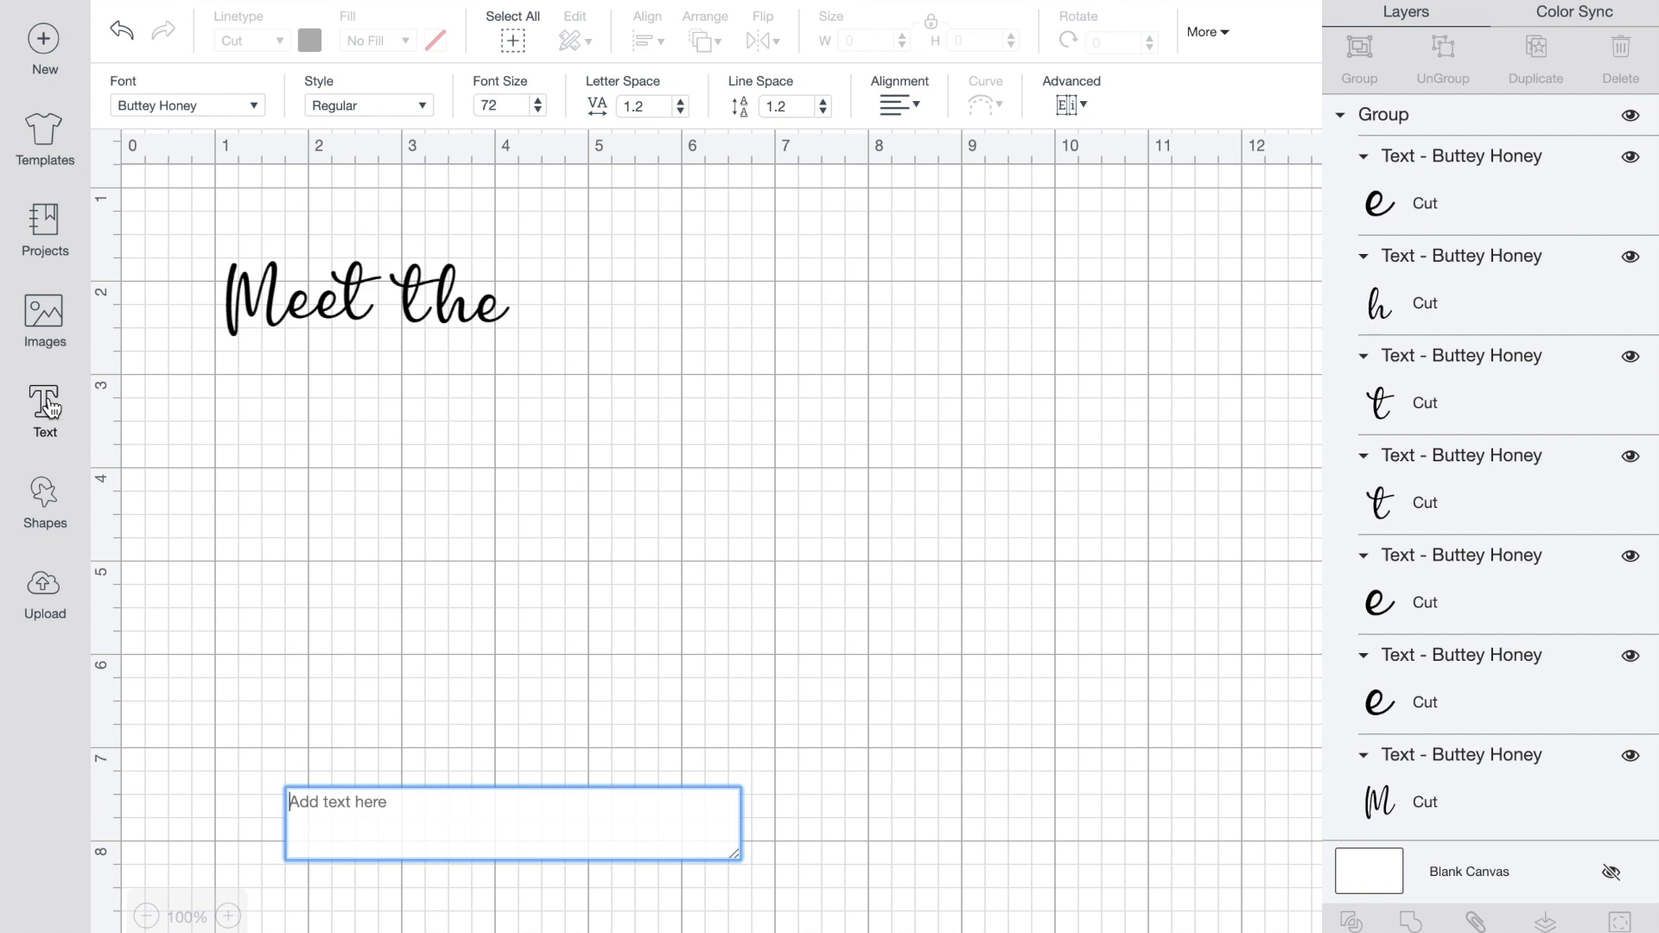
text(De)
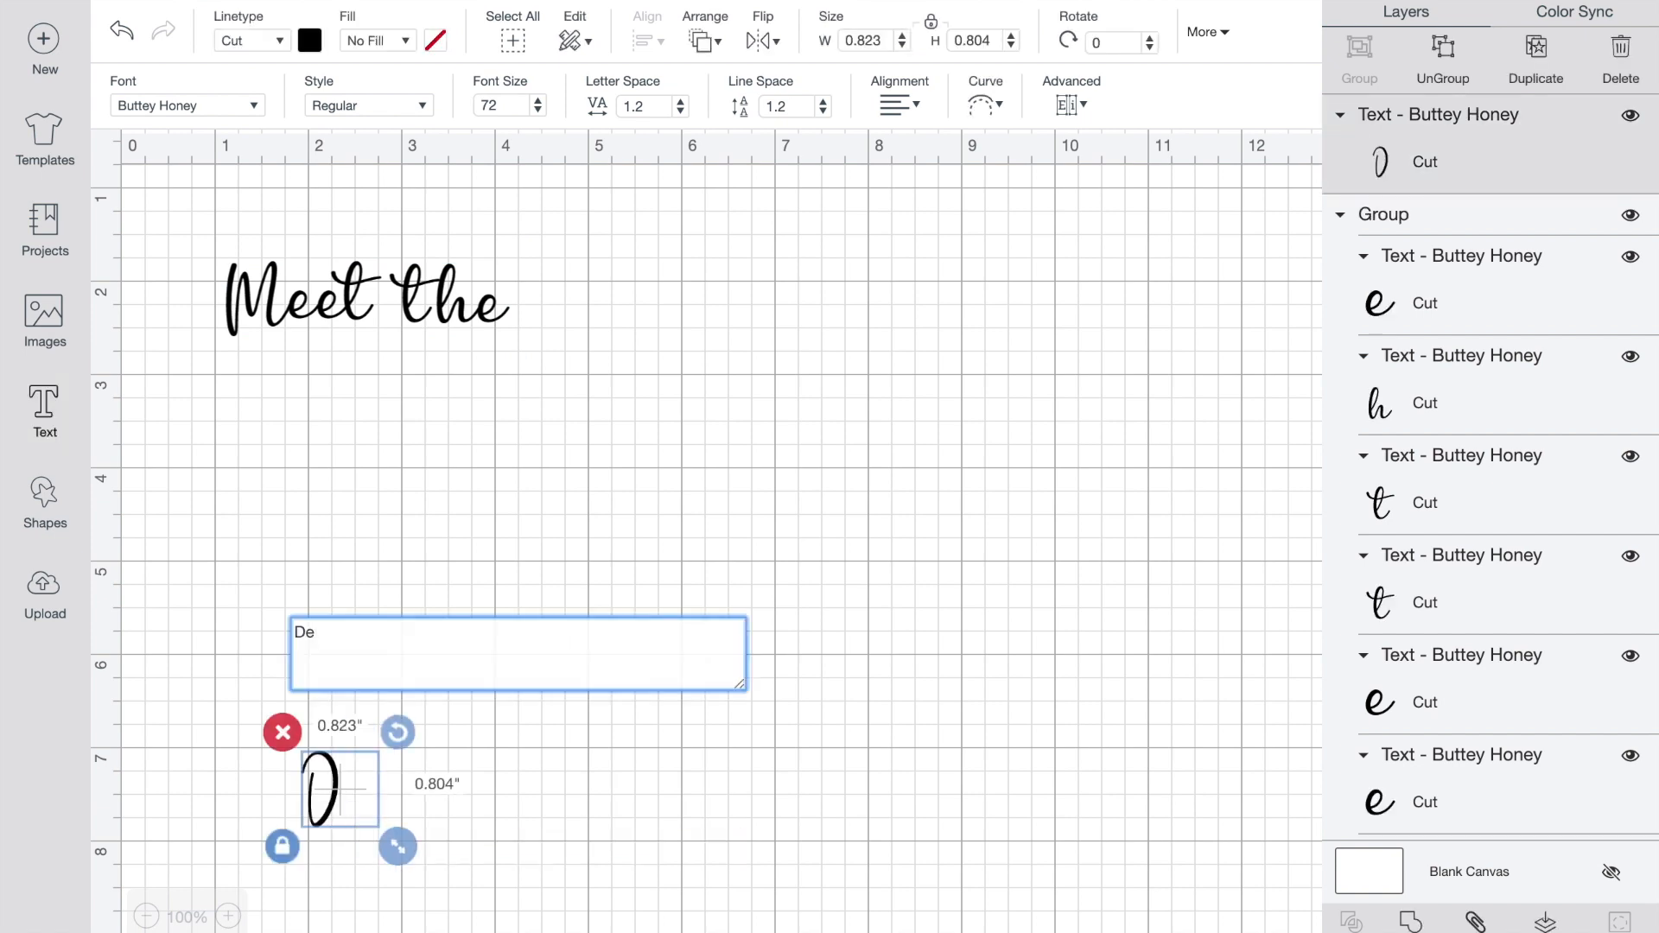
text(er Ma)
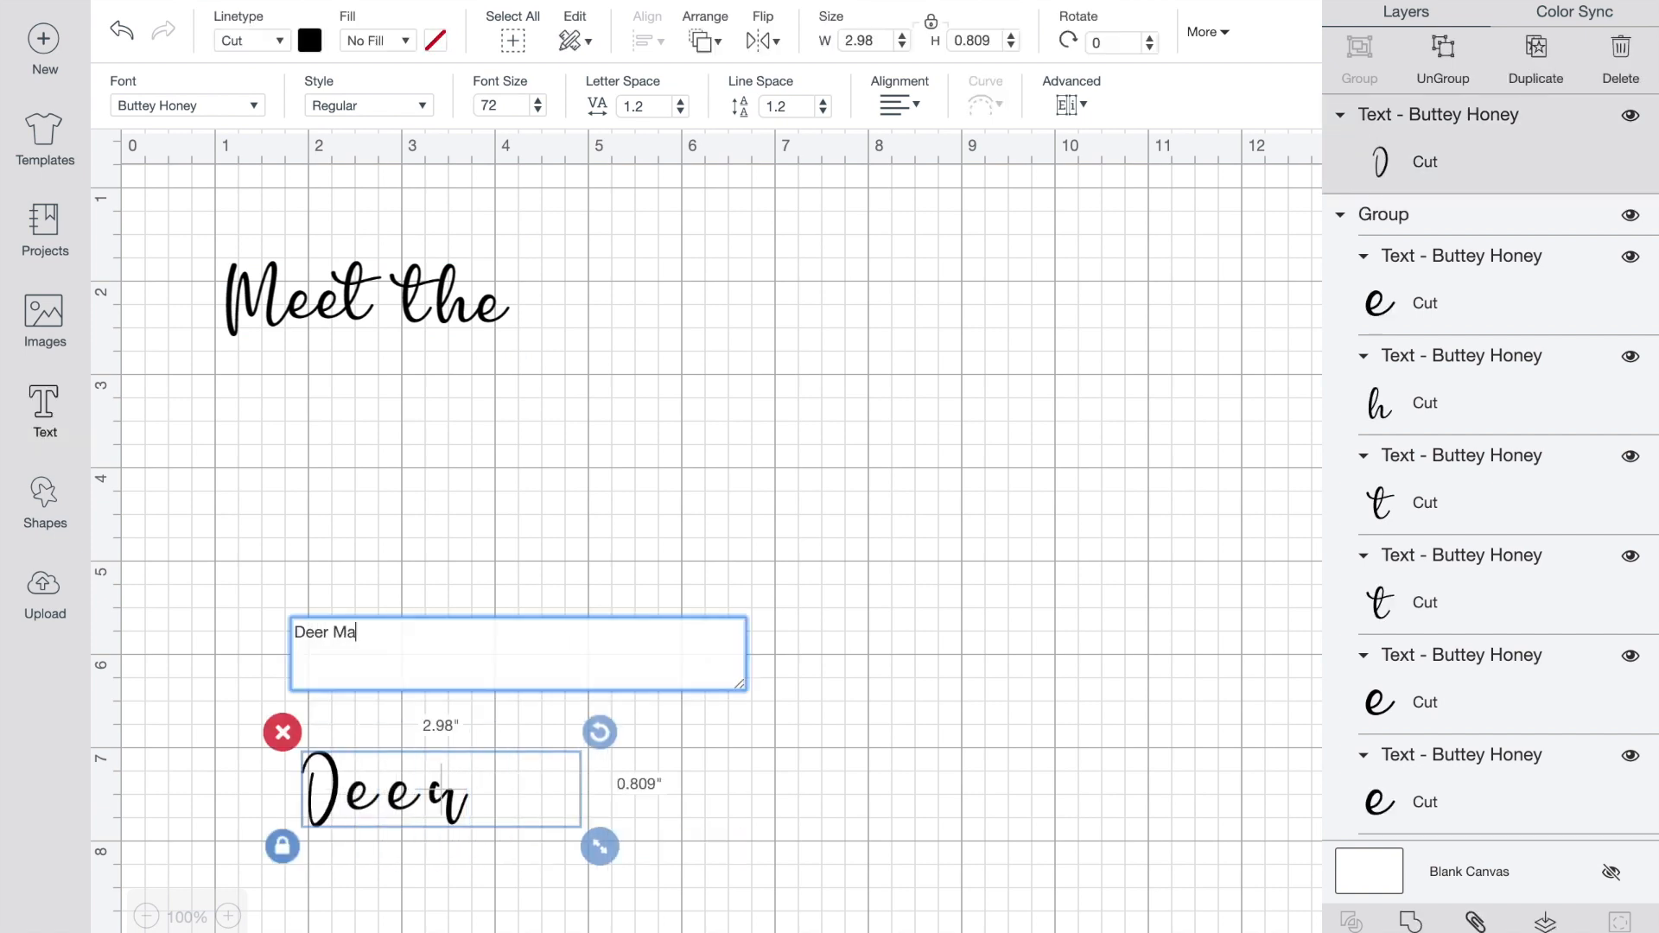
text(gnet)
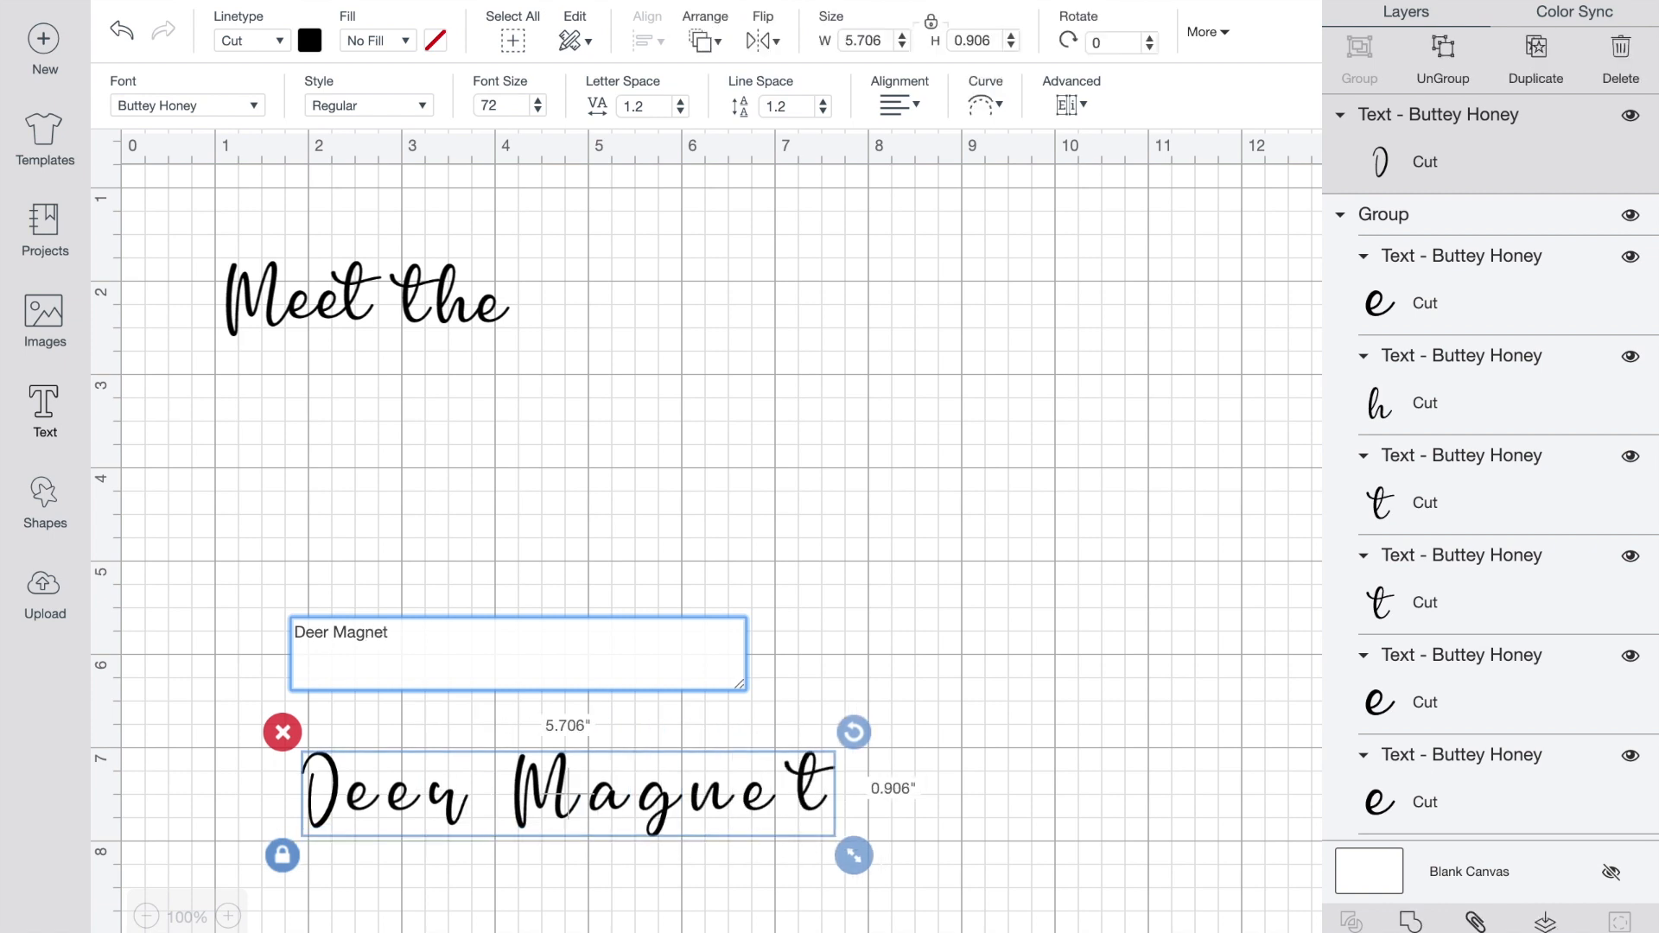
- Reduce the letter spacing of the "Deer Magnet" text to 0.4
click(677, 109)
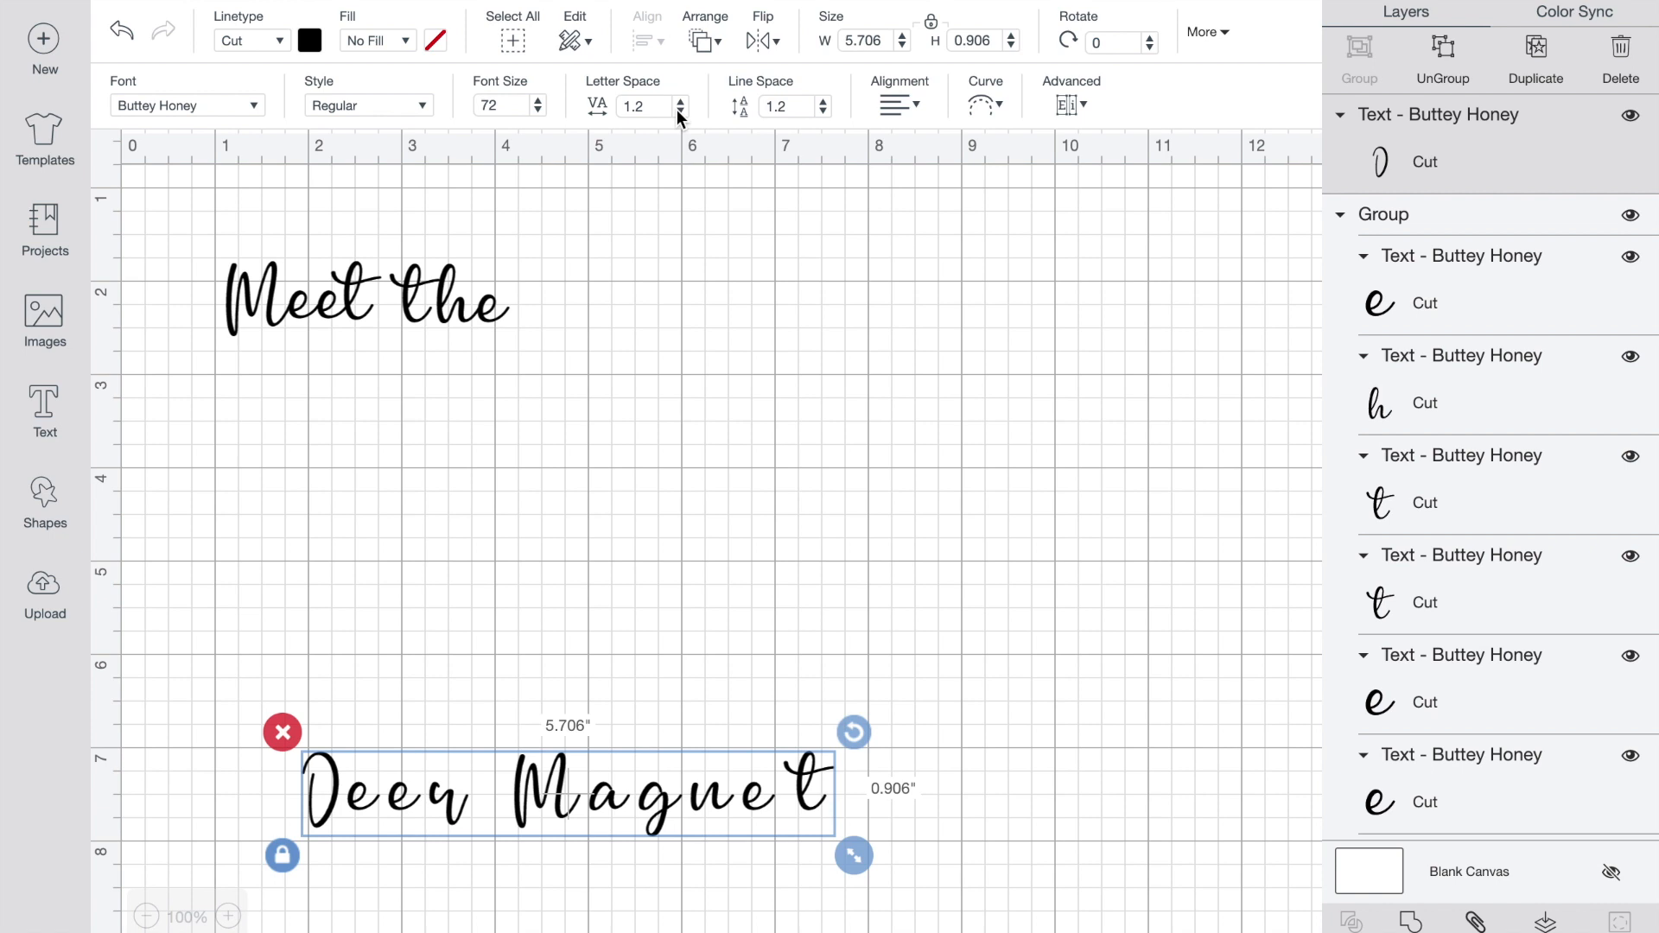
click(682, 111)
click(682, 111)
click(682, 111)
click(681, 110)
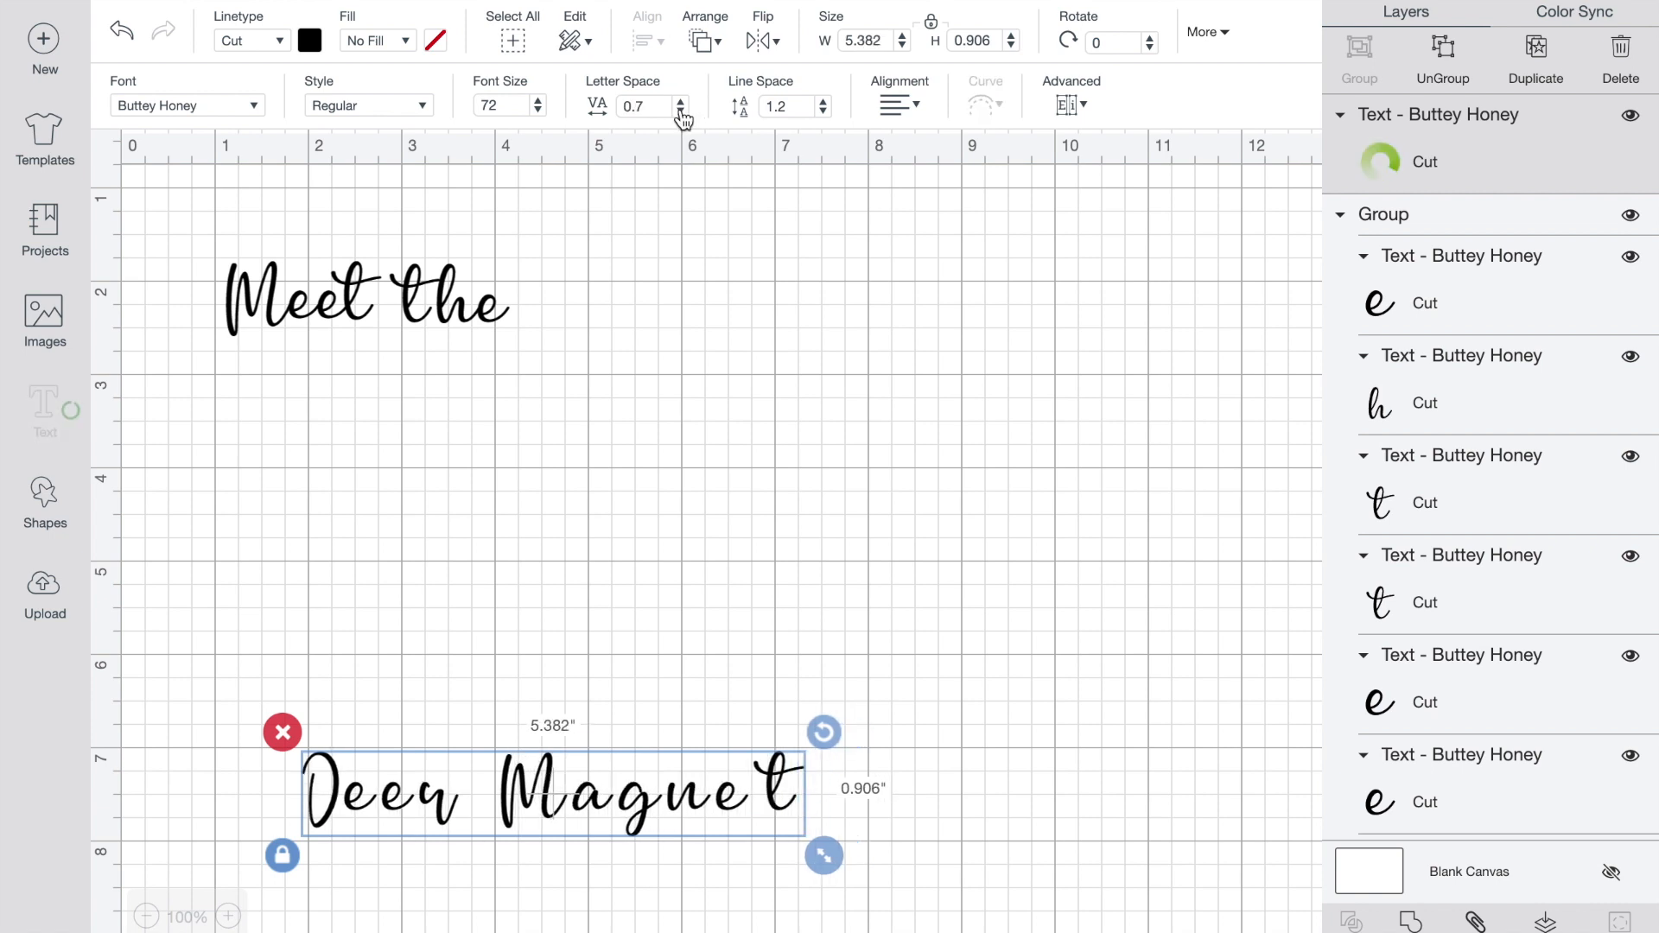
click(682, 111)
click(681, 111)
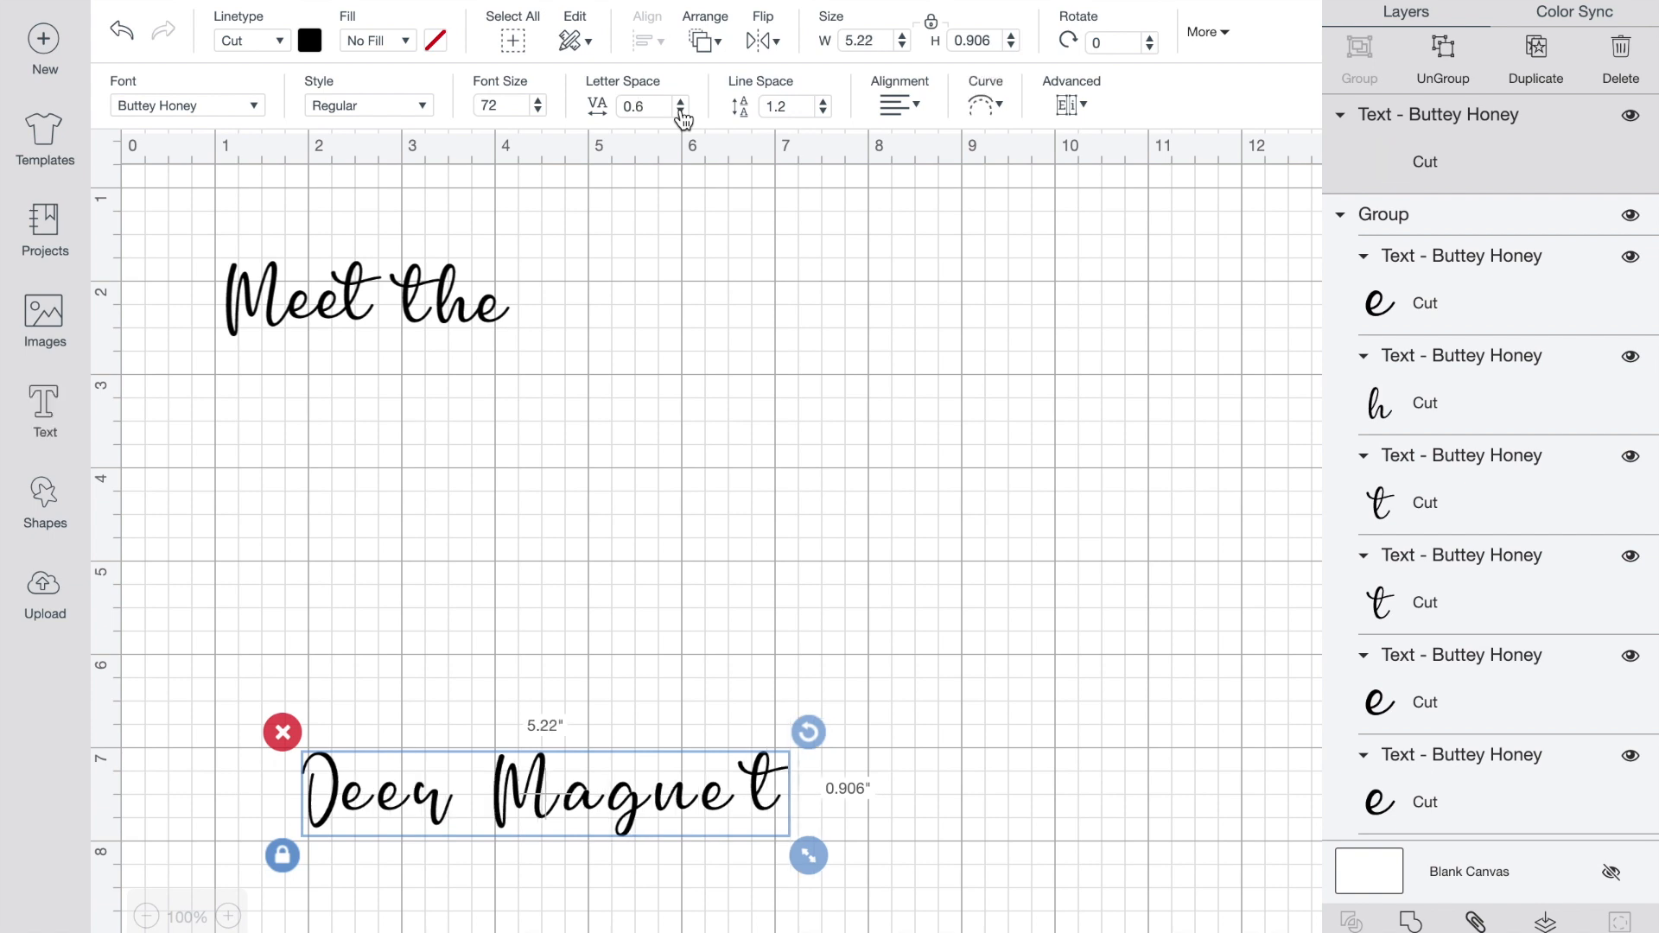
click(680, 111)
click(681, 111)
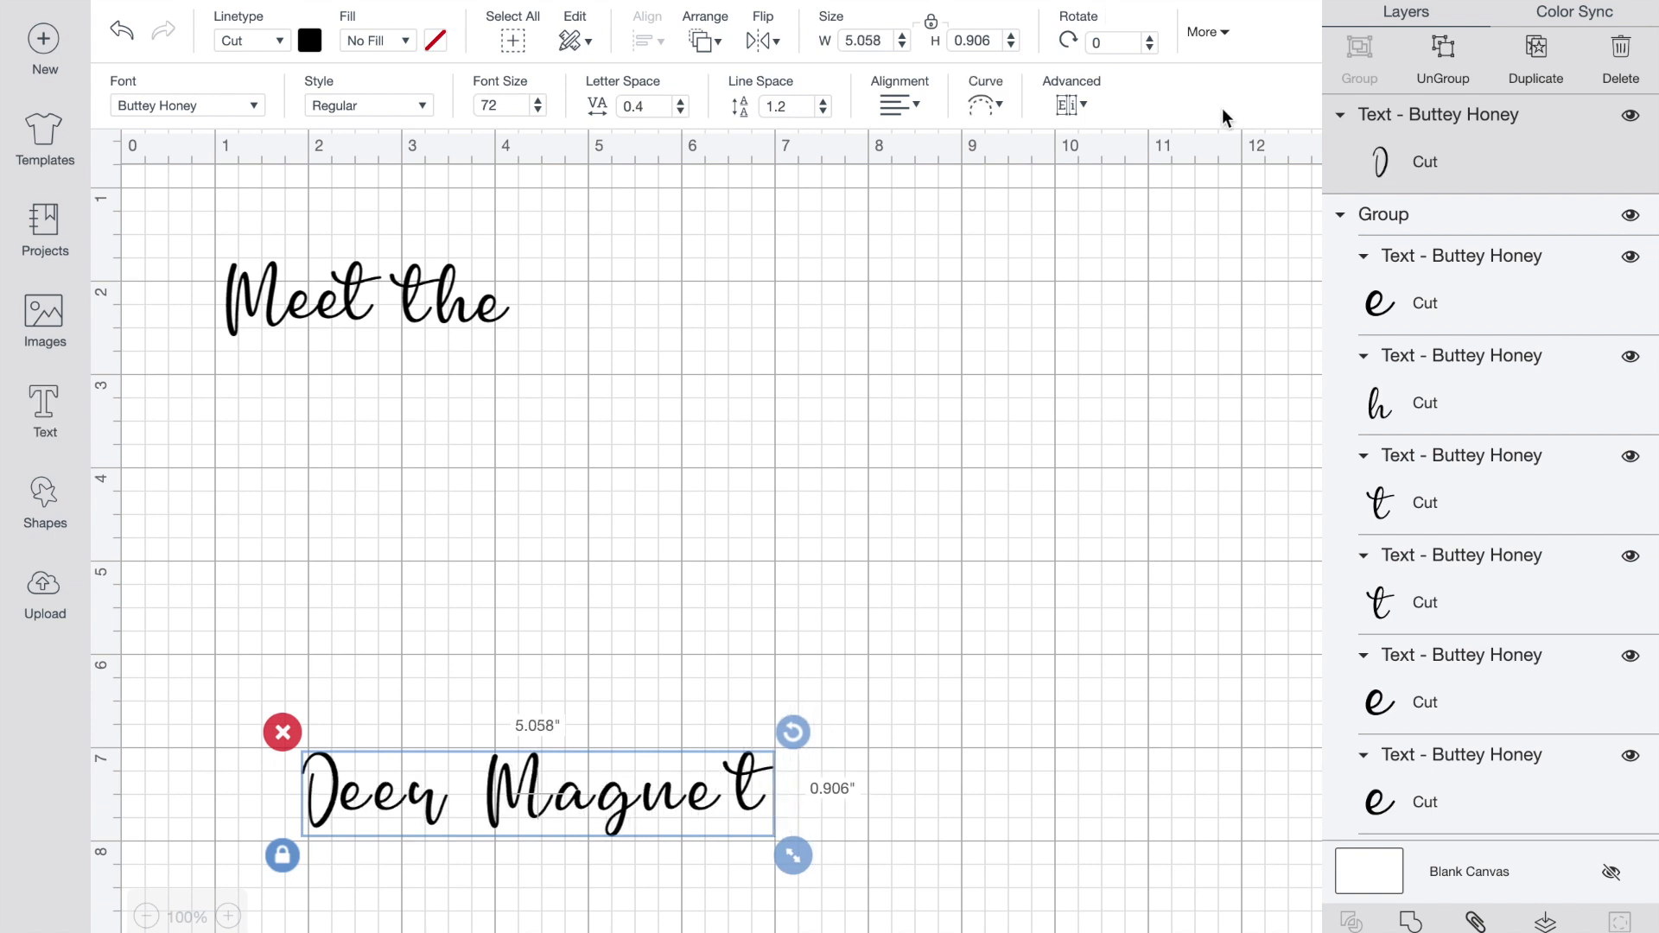
- Ungroup "Deer Magnet" into single letters and move the last letters of "Deer" together so they connect
click(1442, 50)
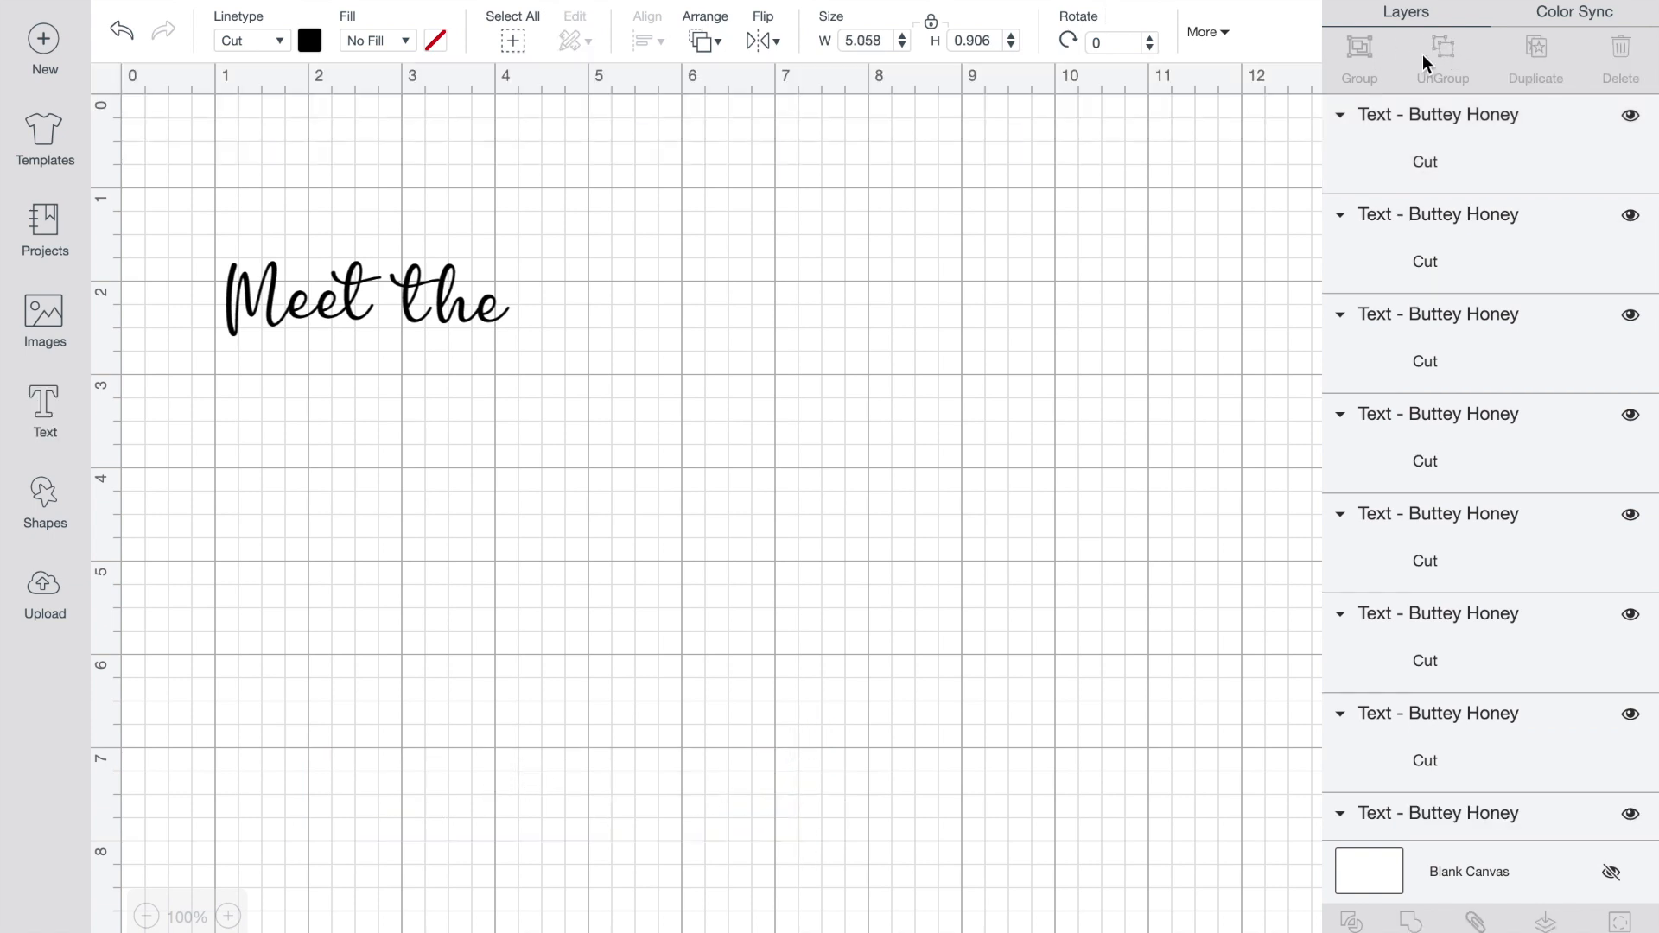
click(385, 794)
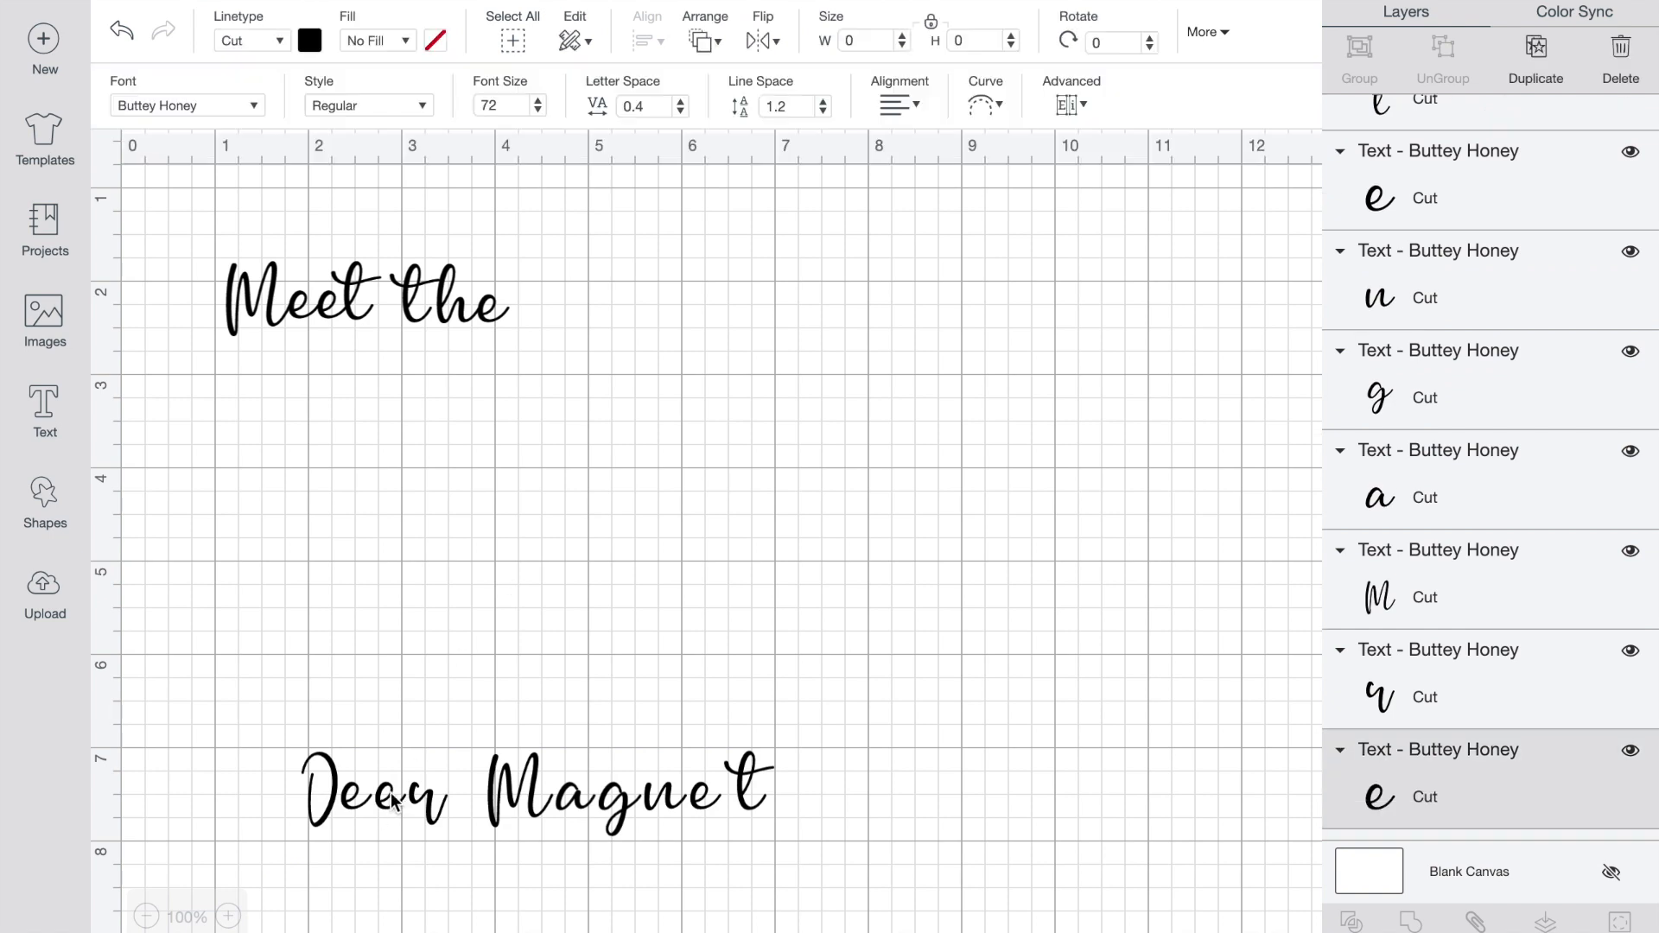
drag(384, 788, 415, 812)
click(427, 804)
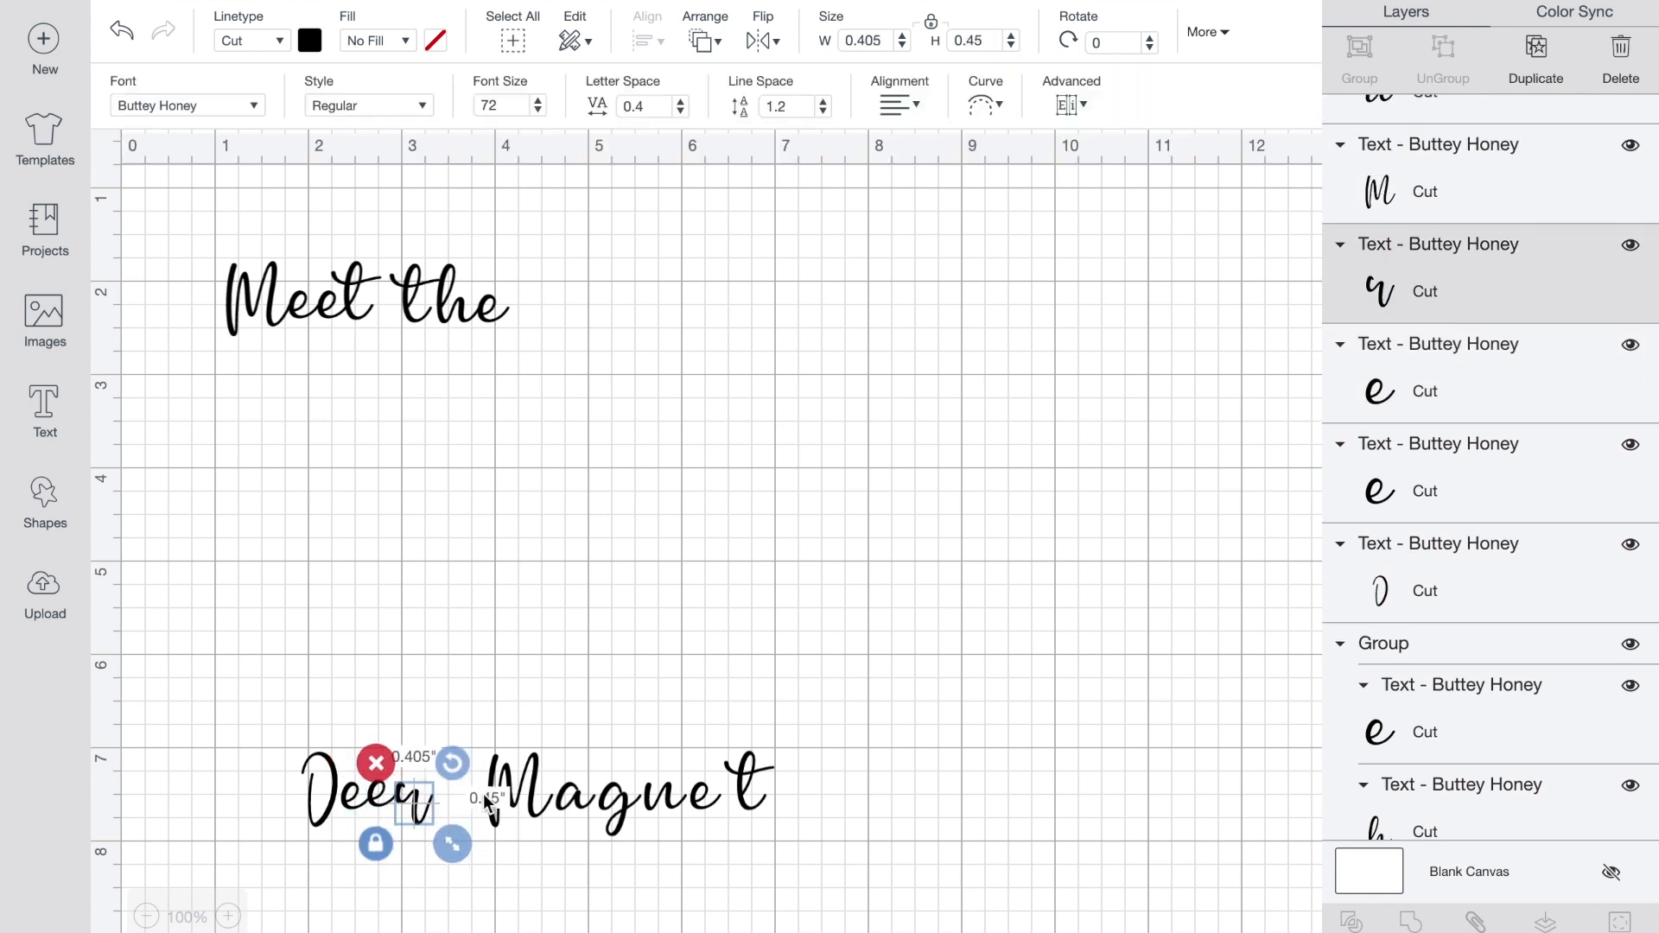
- Move the "M", "a", "g" and "n" of "Magnet" toward "Deer" so the letters join each other
drag(534, 770, 499, 776)
mouse_move(584, 806)
mouse_down()
mouse_move(537, 807)
mouse_move(604, 821)
mouse_move(566, 822)
mouse_up()
click(667, 802)
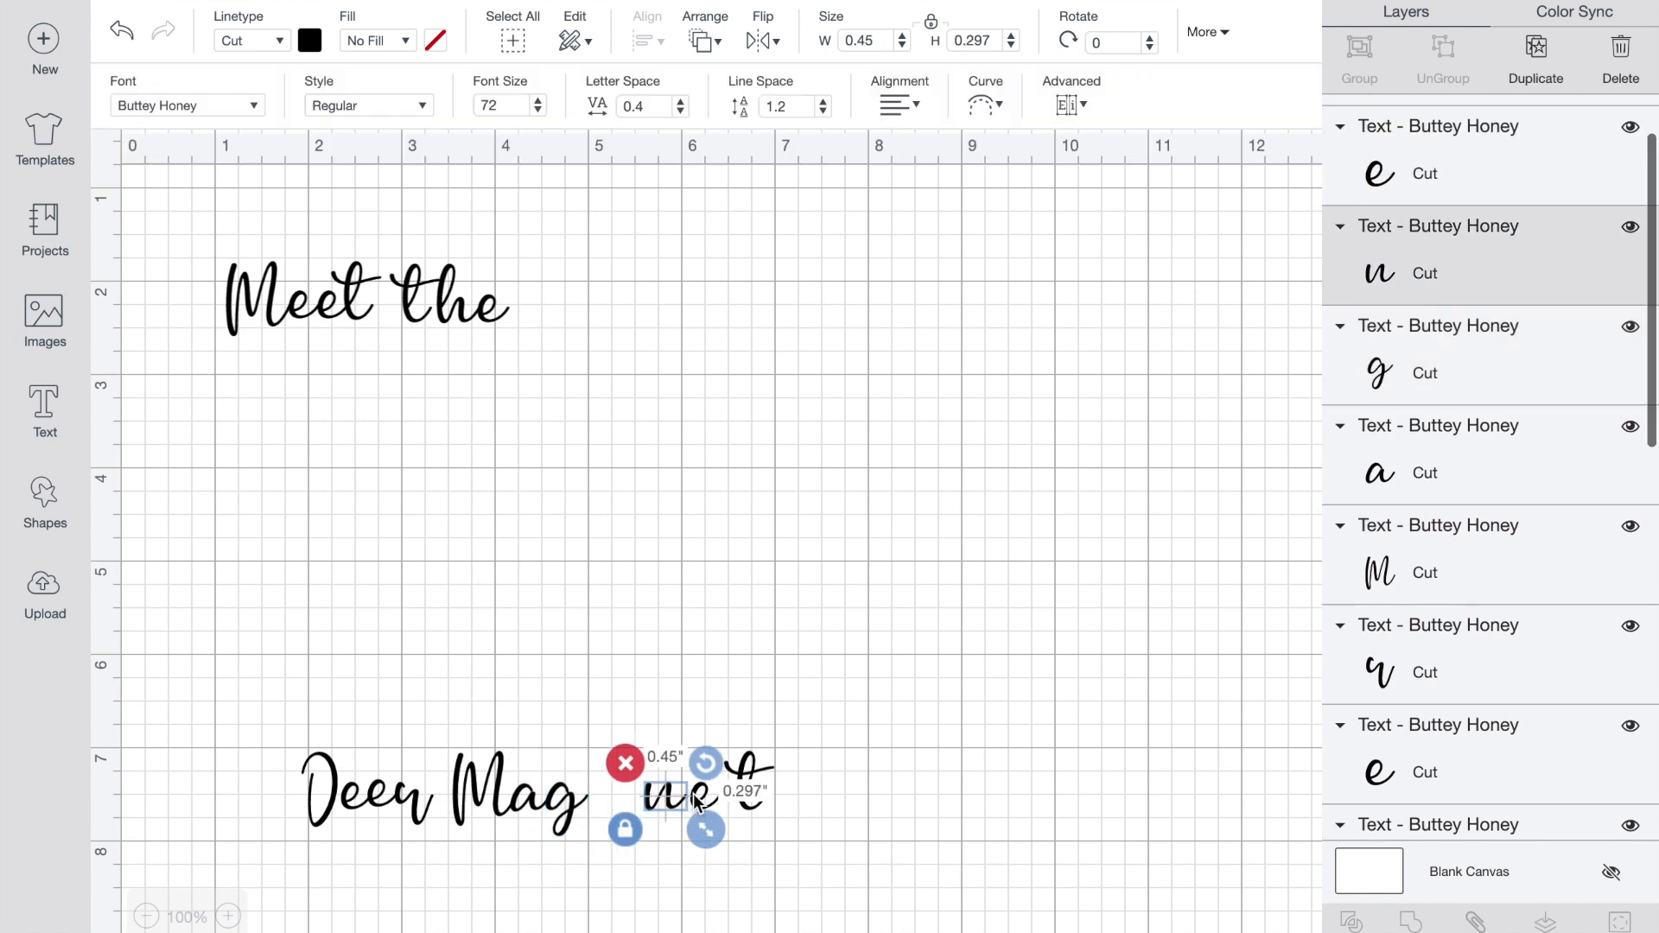
drag(669, 800, 610, 804)
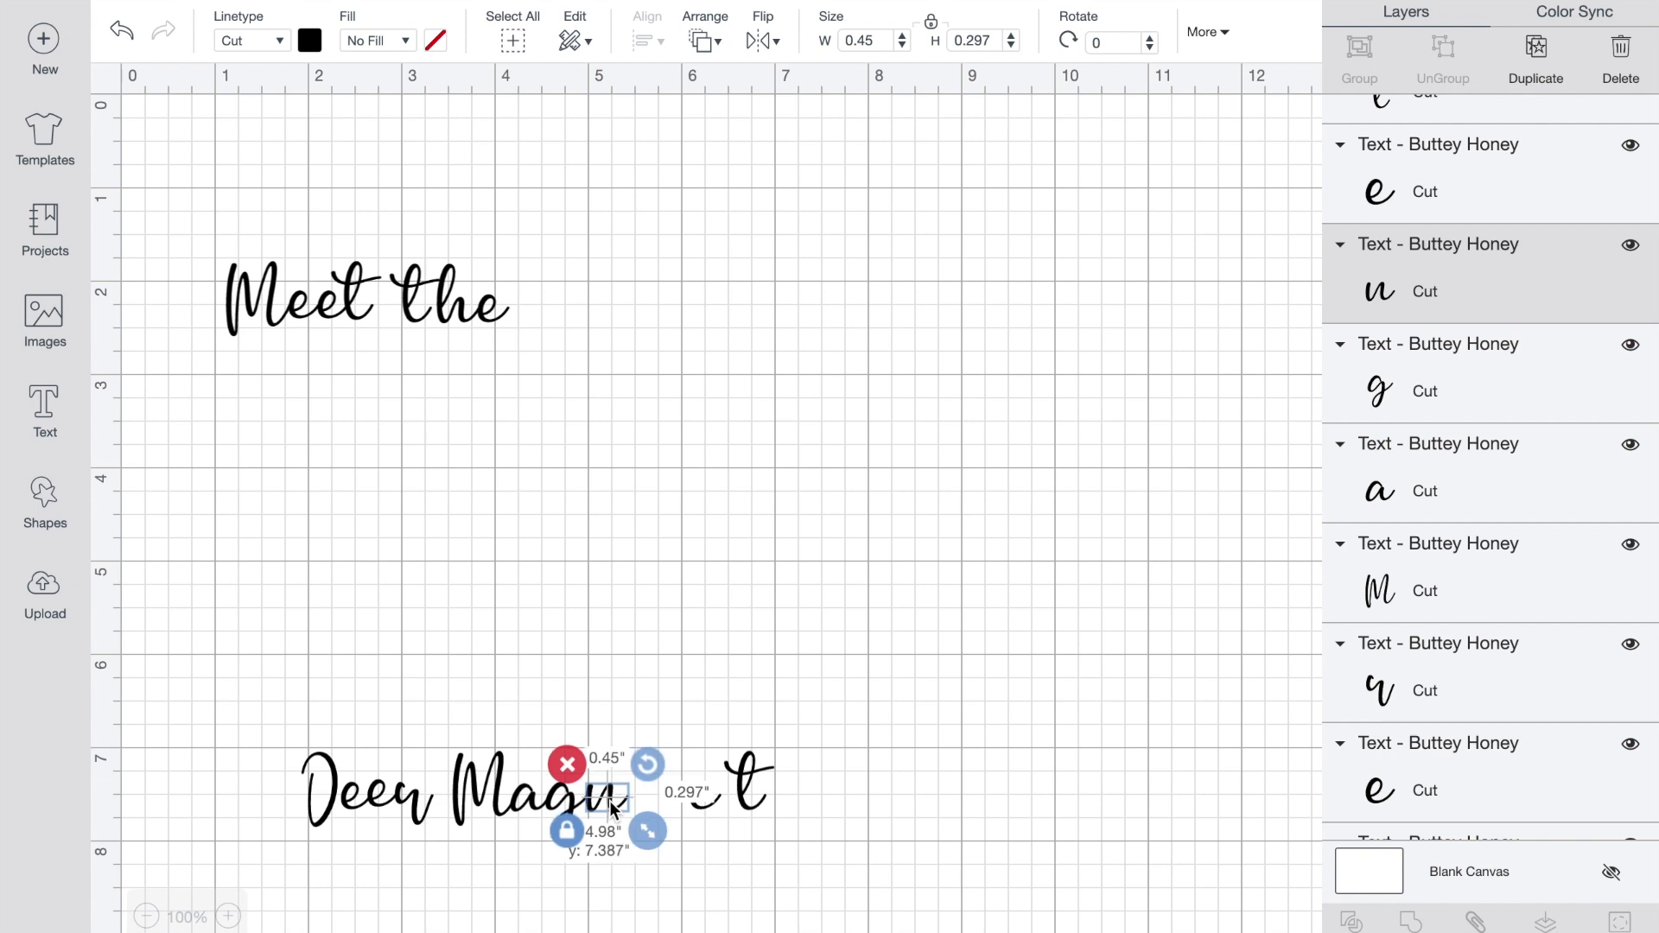
- Move the final "e" and "t" of "Magnet" against the "n" to complete the joined word, leaving nothing selected
click(705, 802)
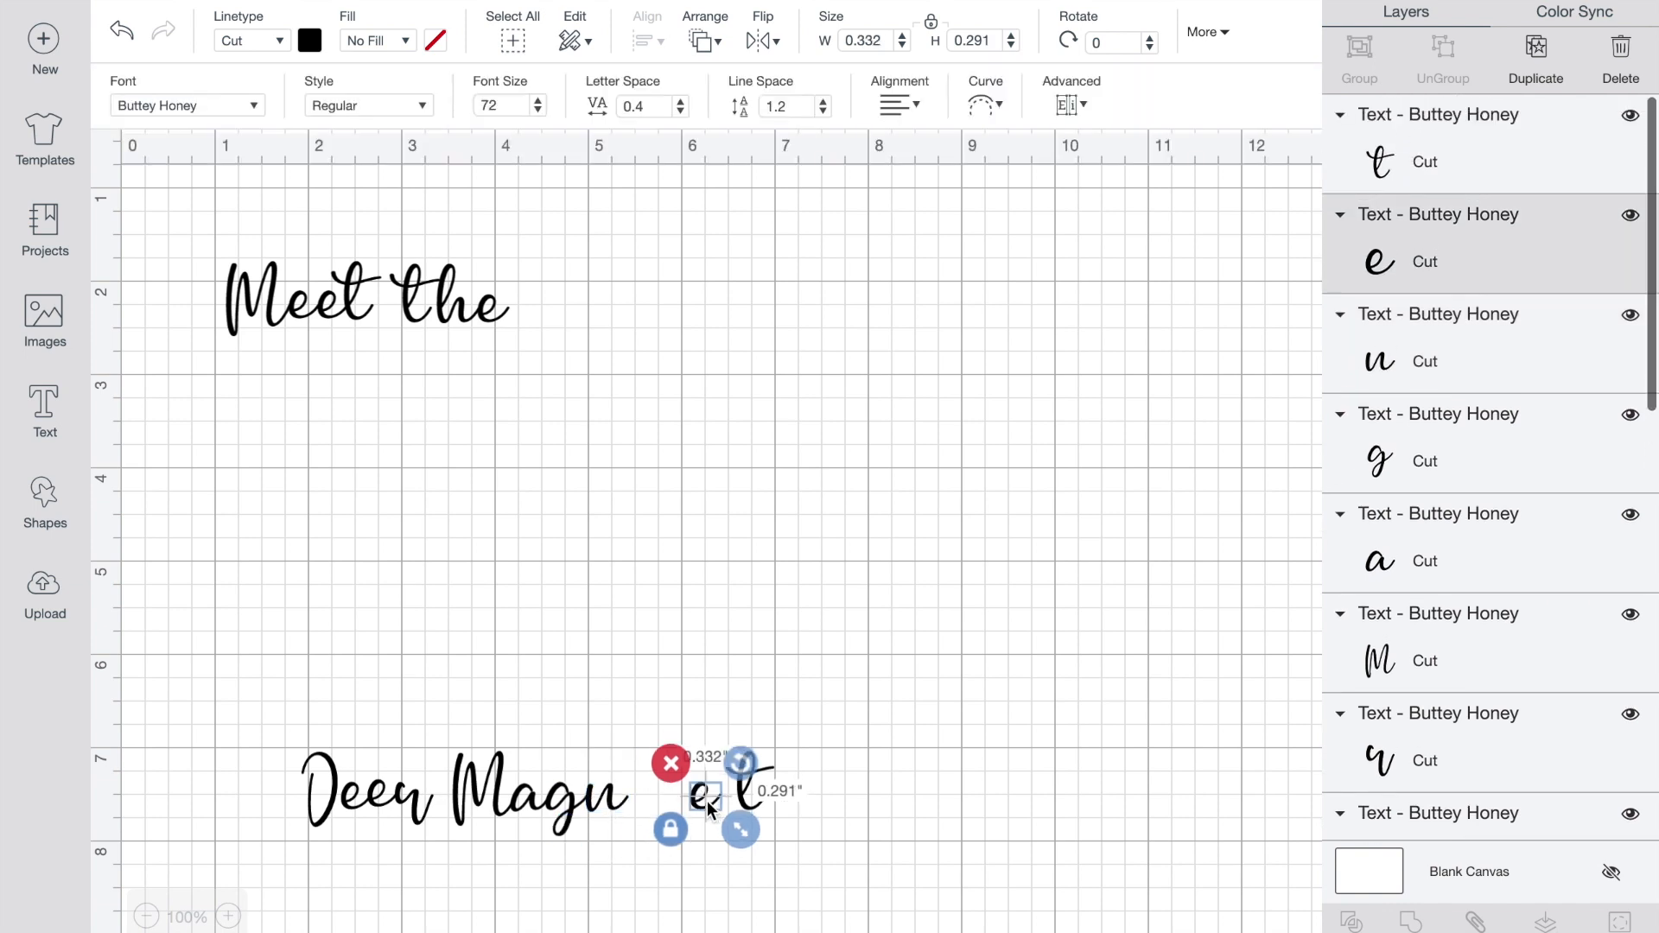
drag(702, 802, 627, 791)
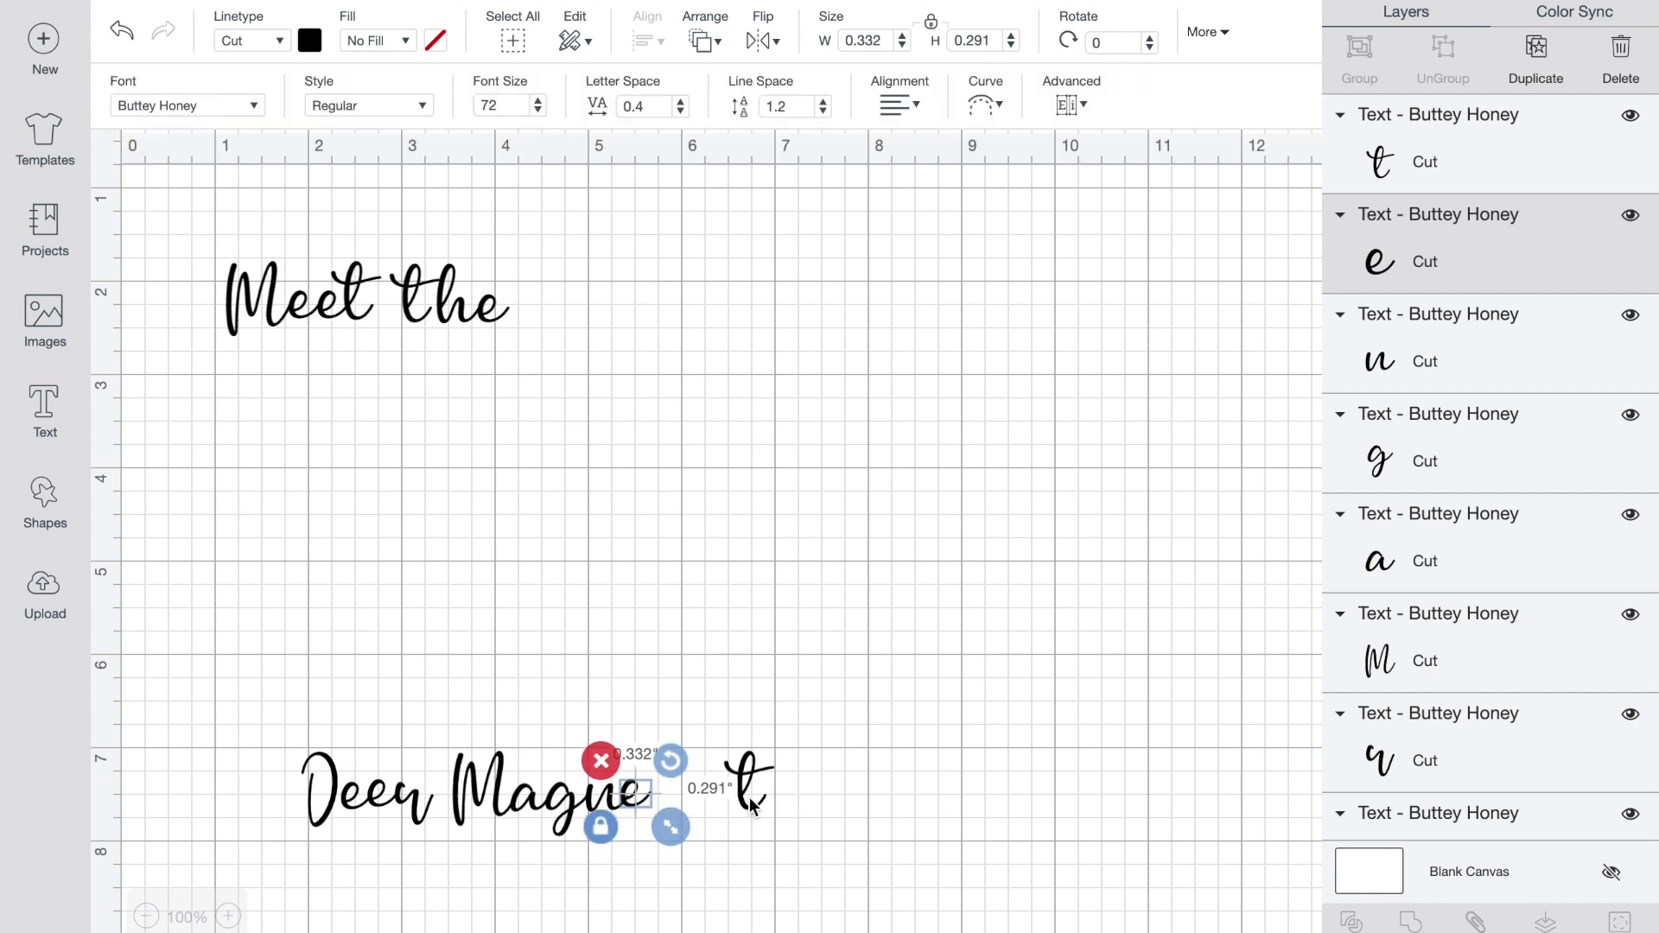
click(751, 803)
drag(627, 805, 630, 804)
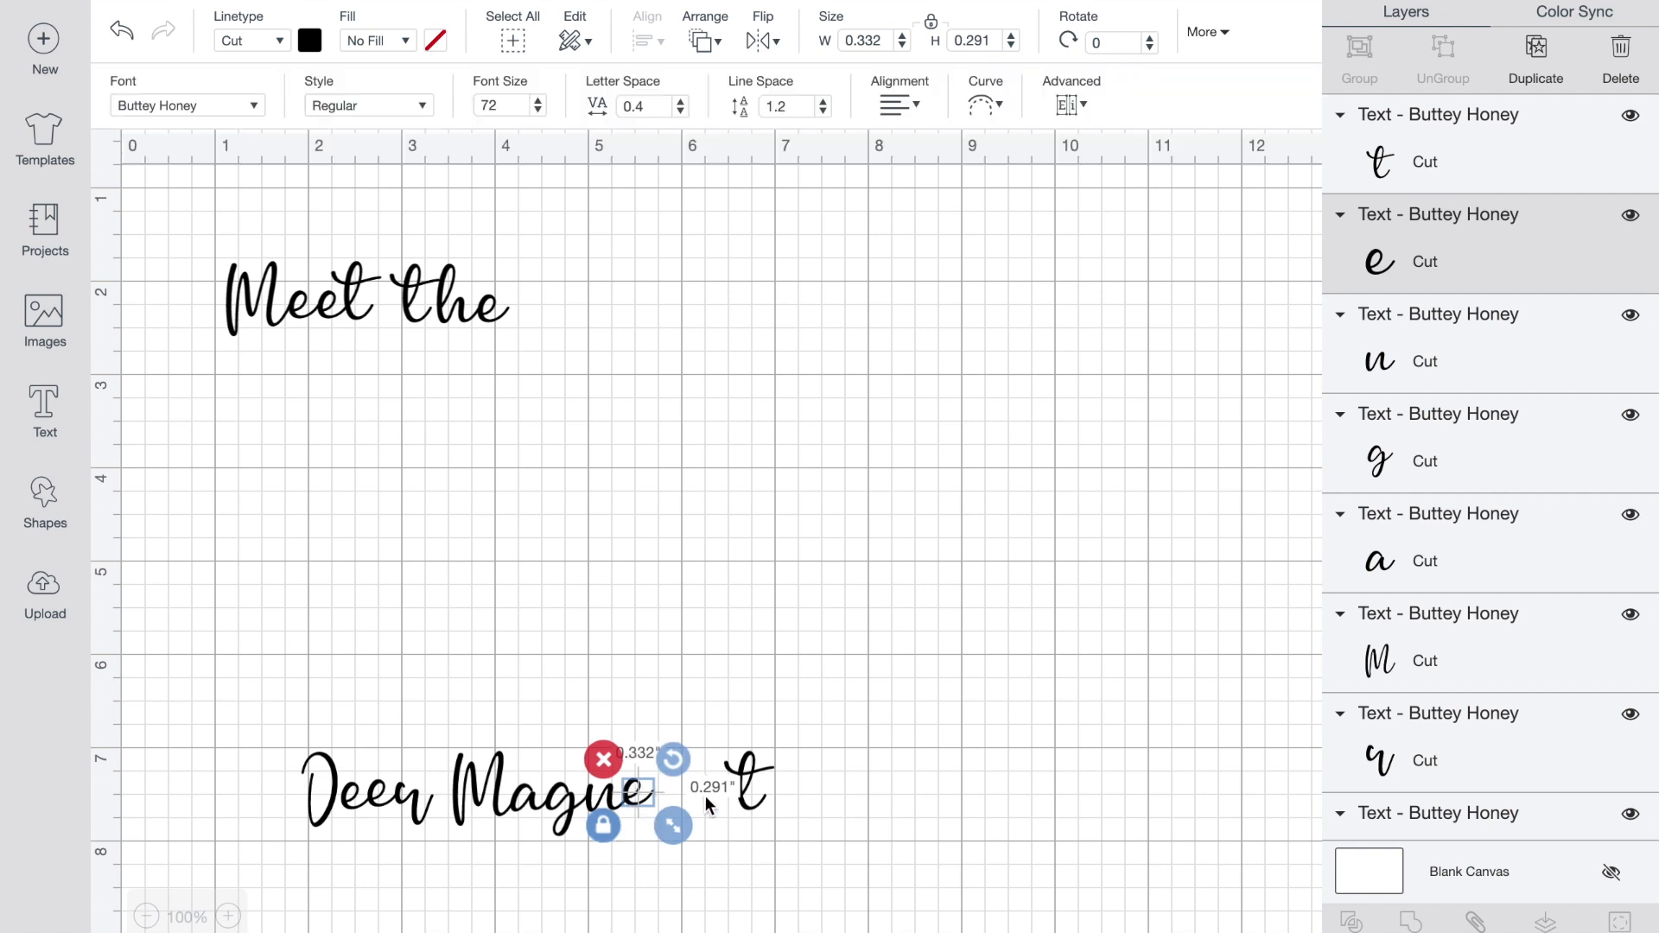
click(745, 802)
drag(739, 802, 655, 806)
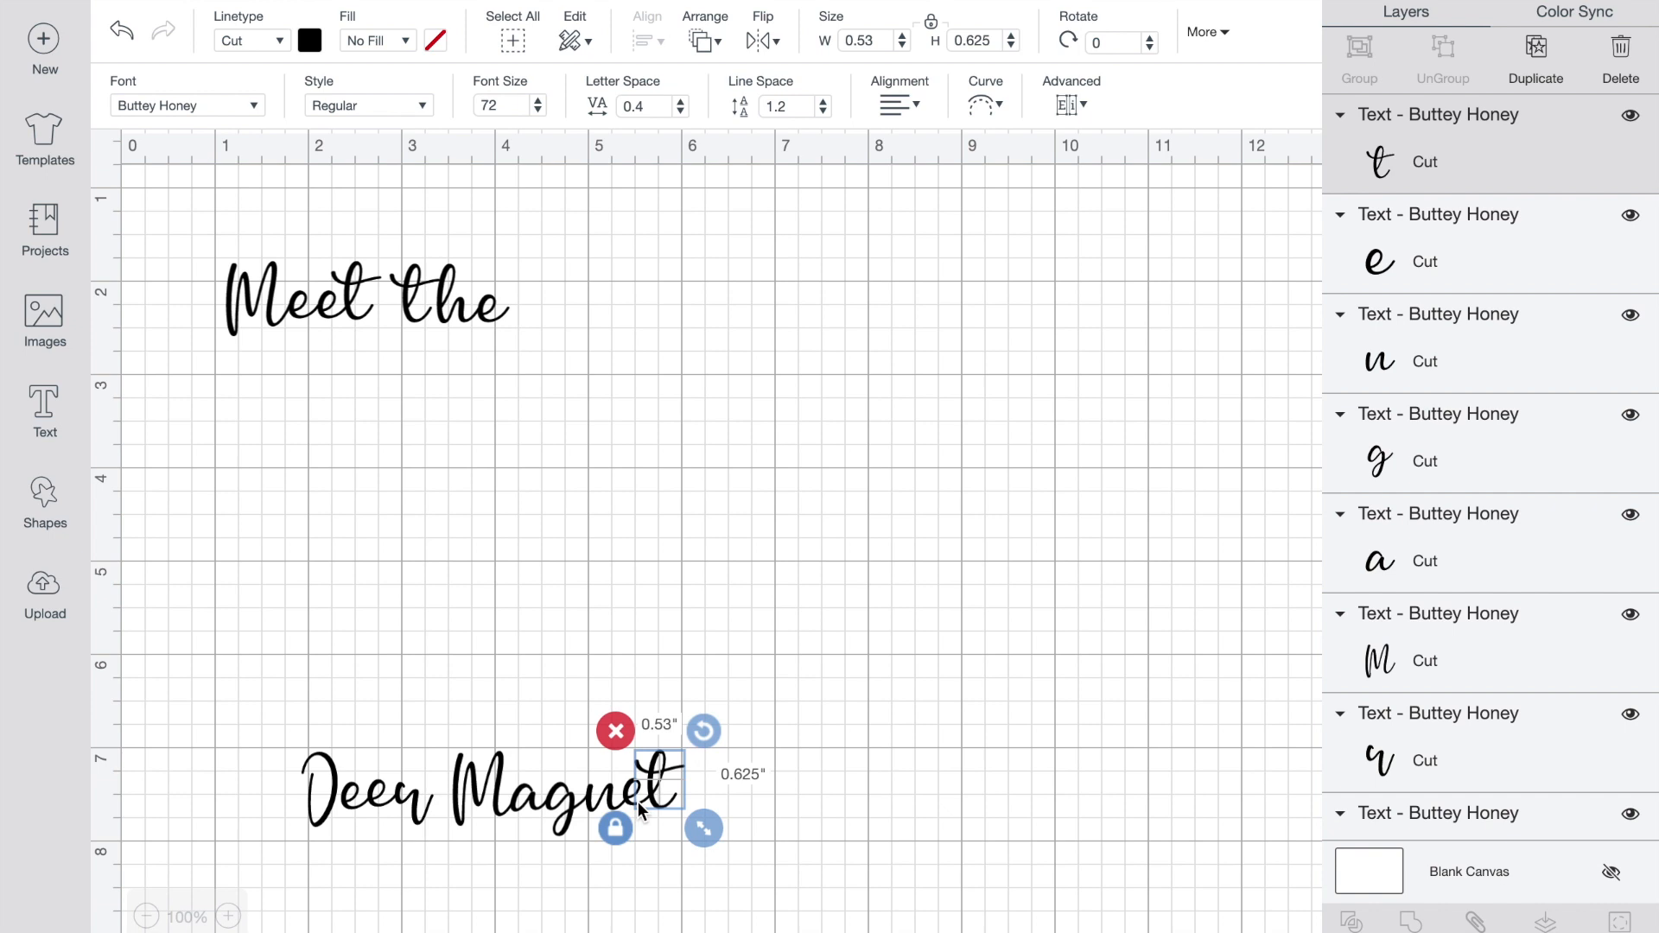
click(333, 803)
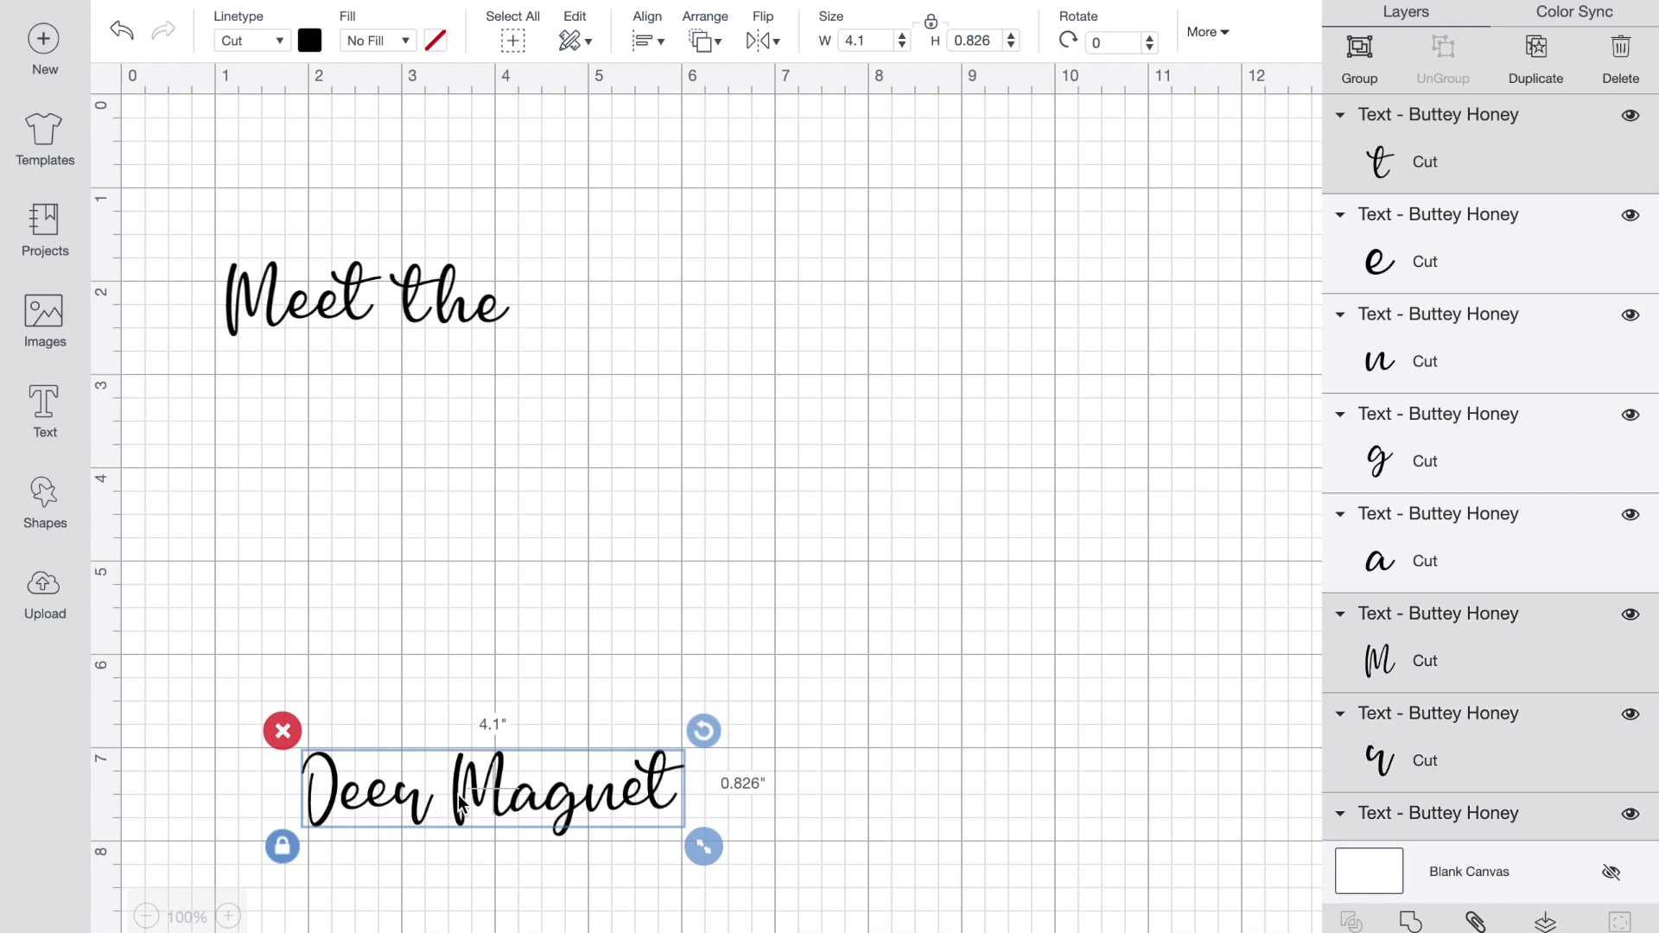
click(463, 897)
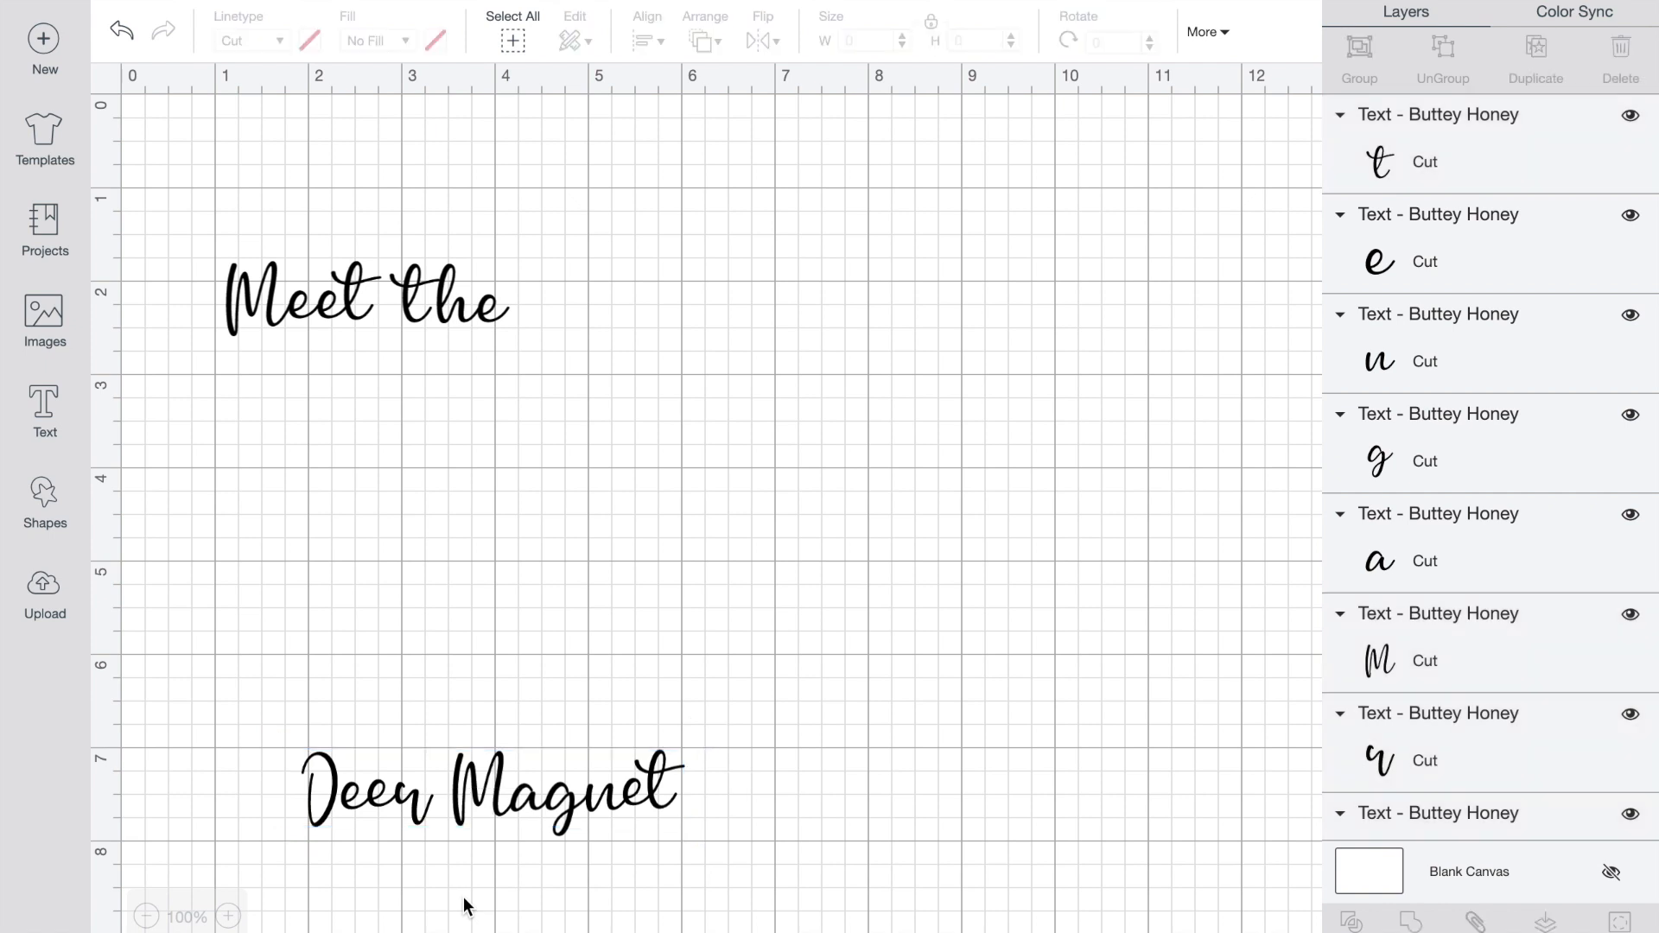
- Move the "M", "a", "g", "n" and "t" of "Magnet" together onto a second line beneath "Deer", indented slightly
click(489, 794)
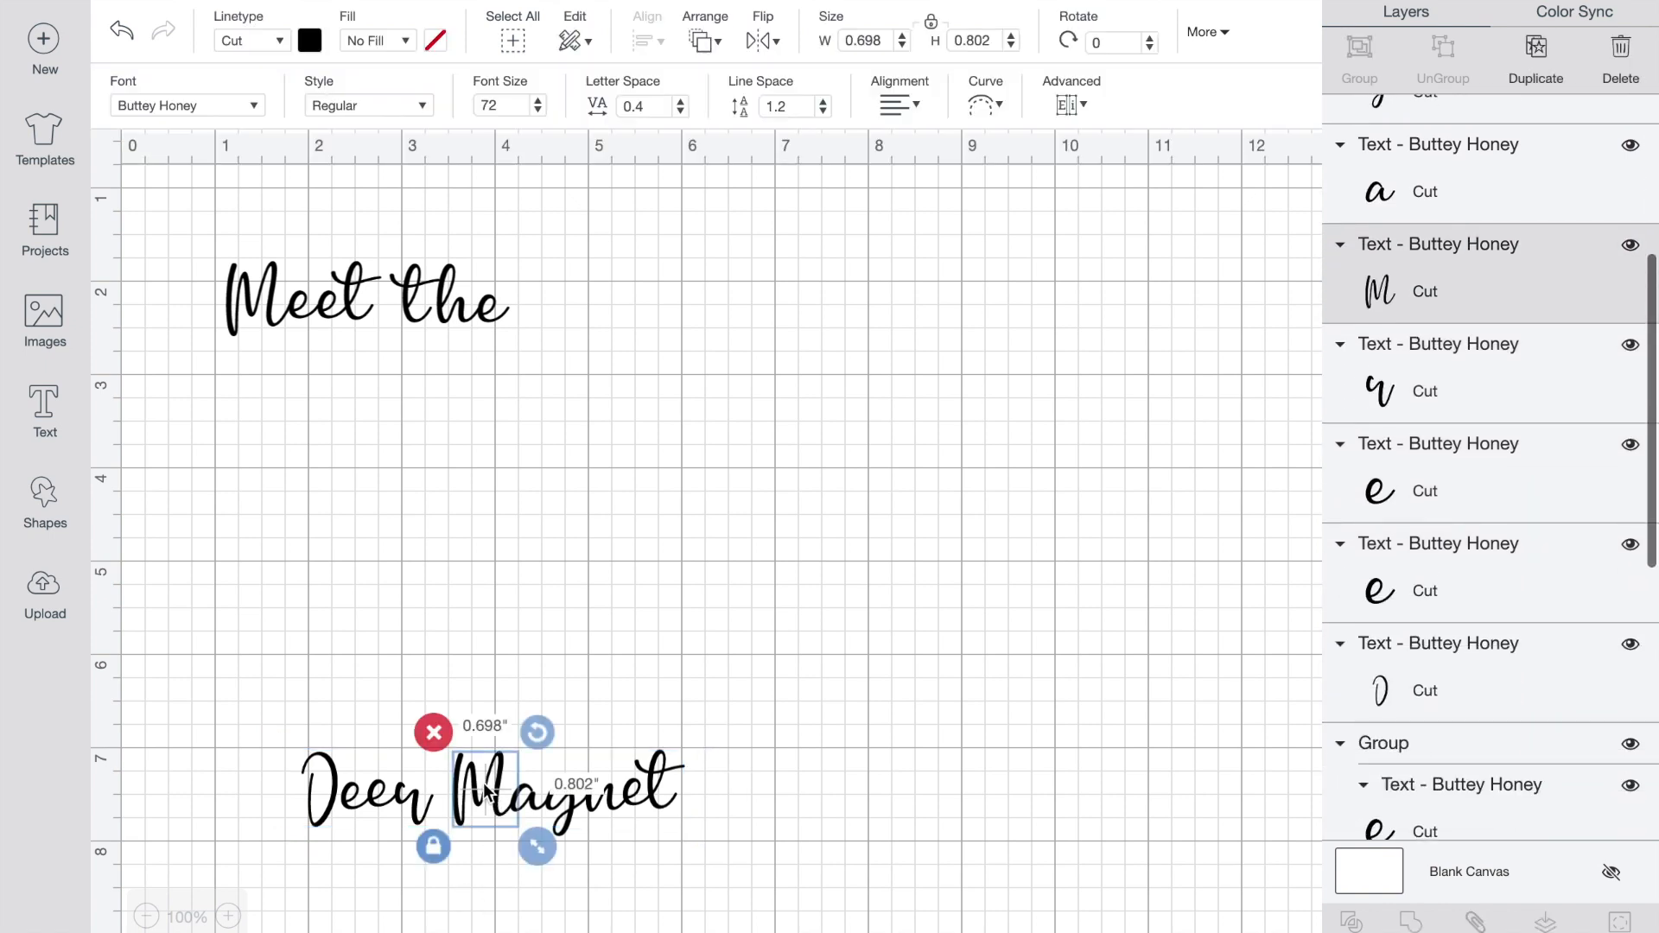
shift+click(532, 795)
shift+click(584, 807)
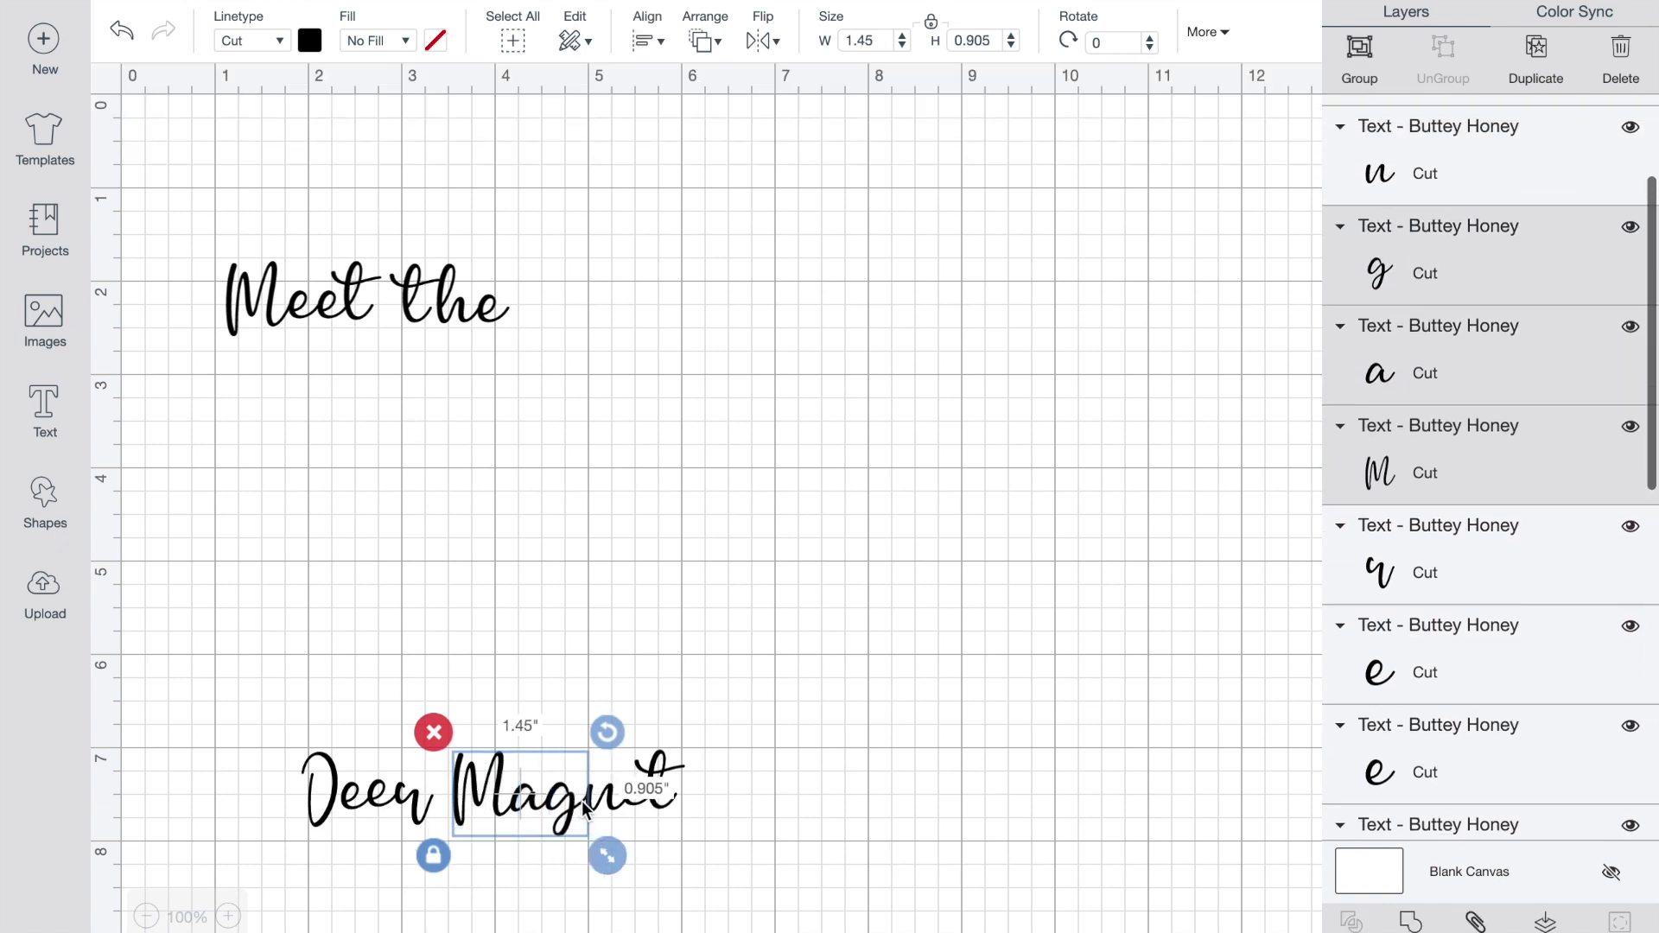
shift+click(603, 799)
shift+click(638, 793)
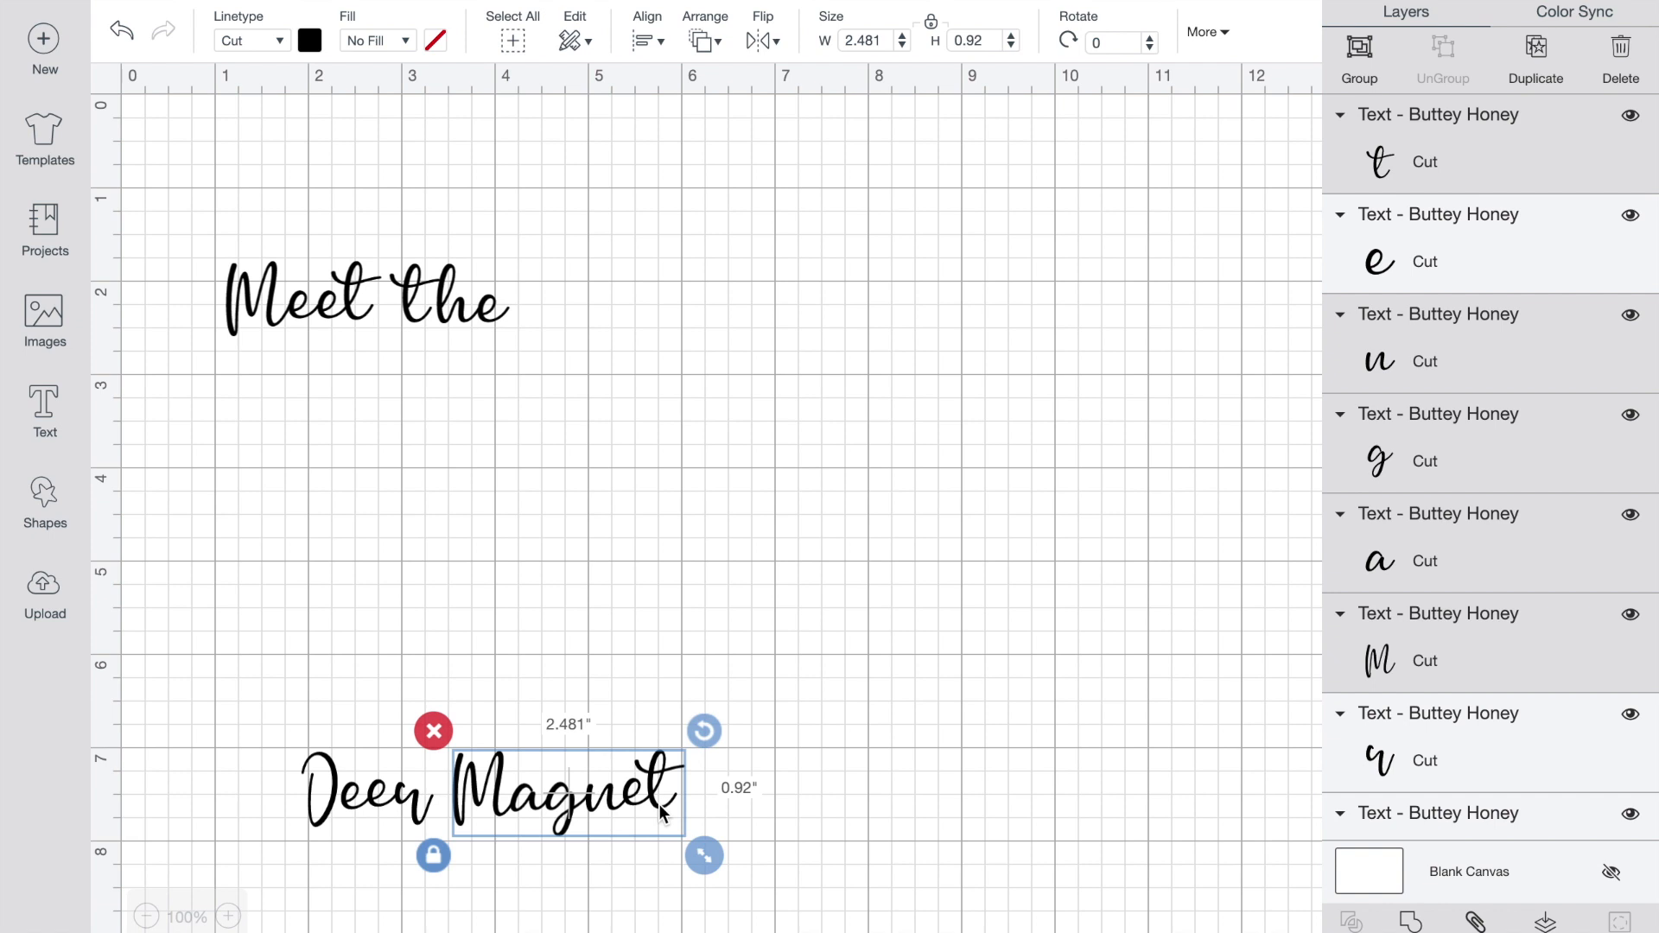
drag(565, 804, 453, 888)
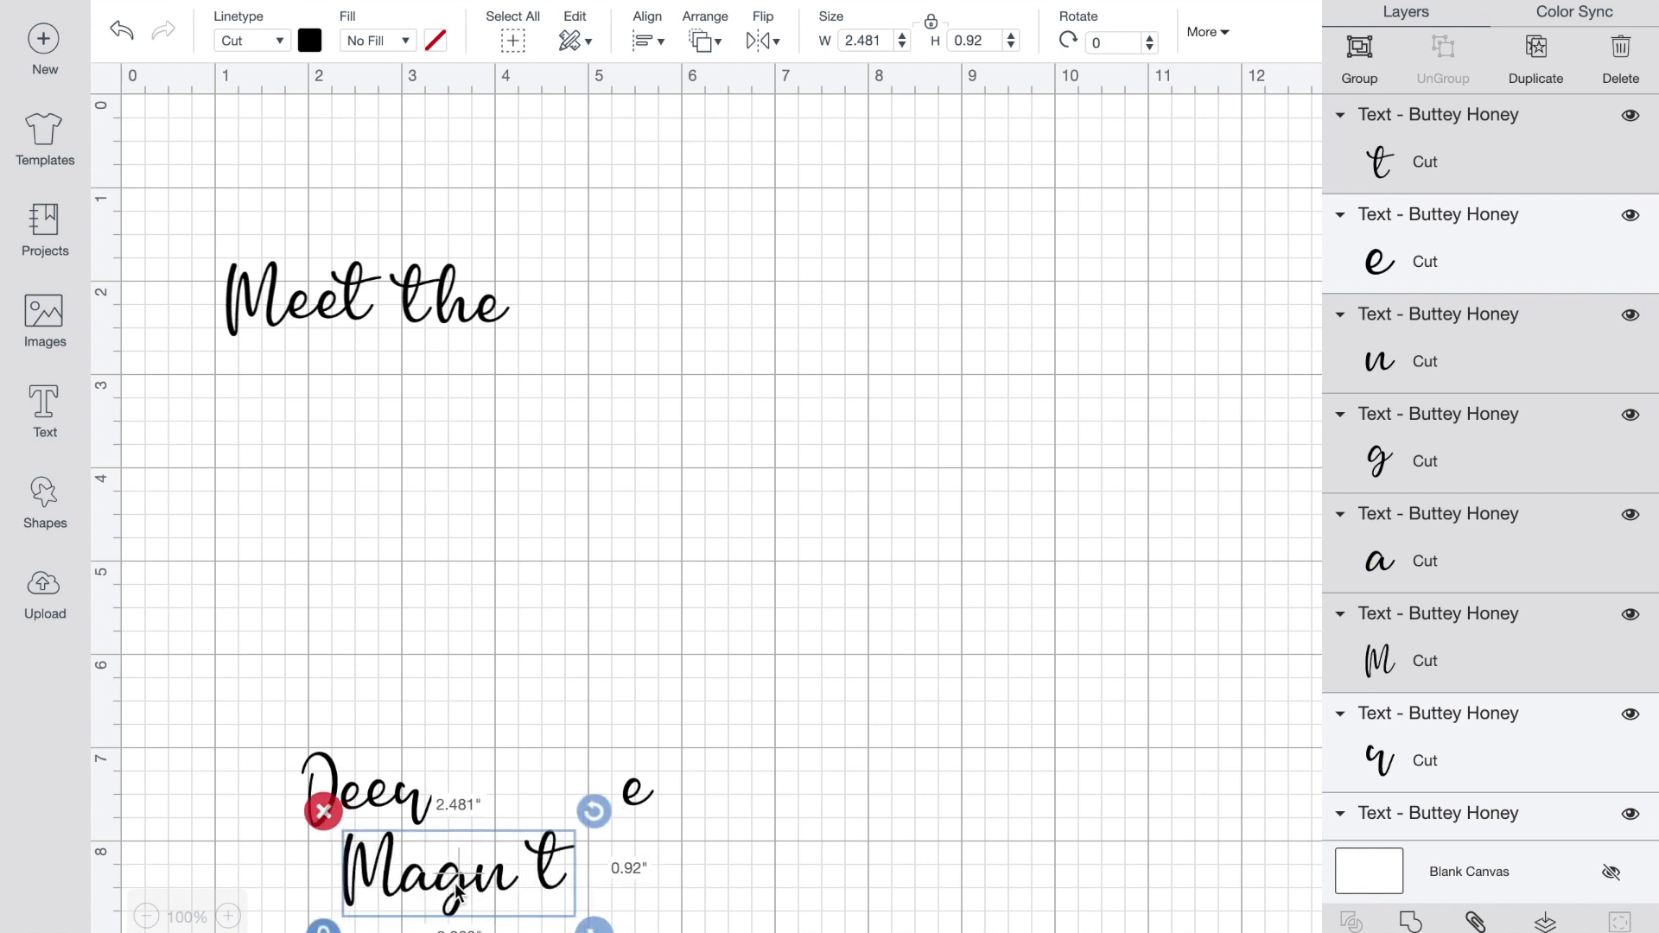
- Fit the left-behind "e" between the "n" and "t" of "Magnet" on the second line, leaving nothing selected
click(631, 794)
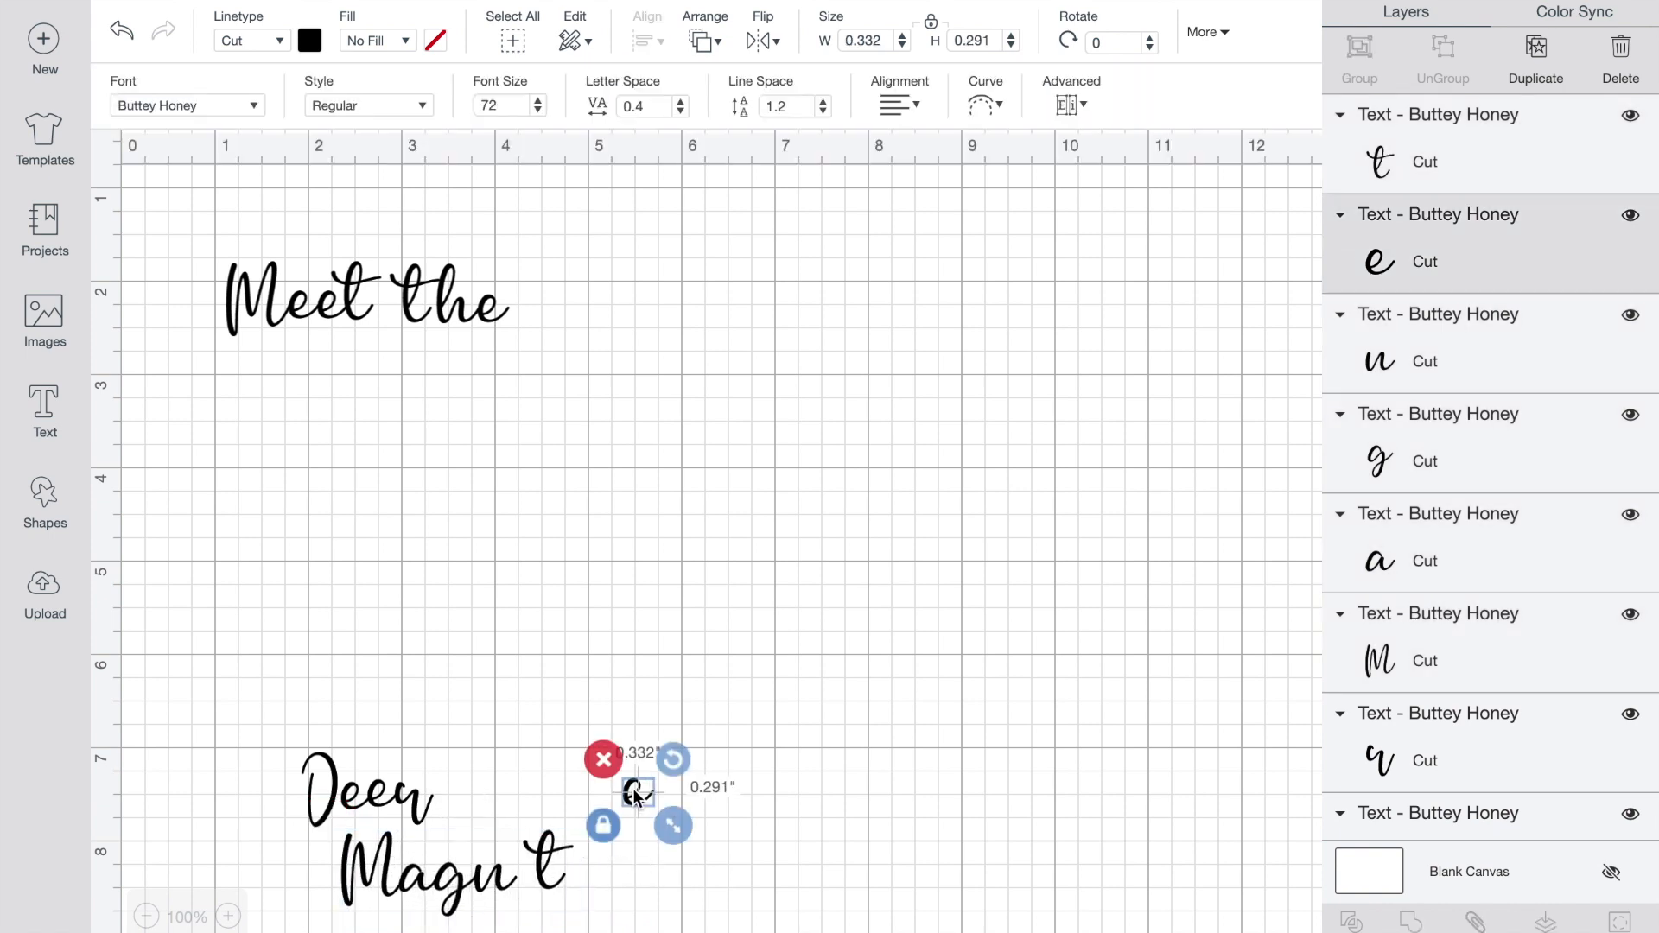
drag(632, 788, 522, 867)
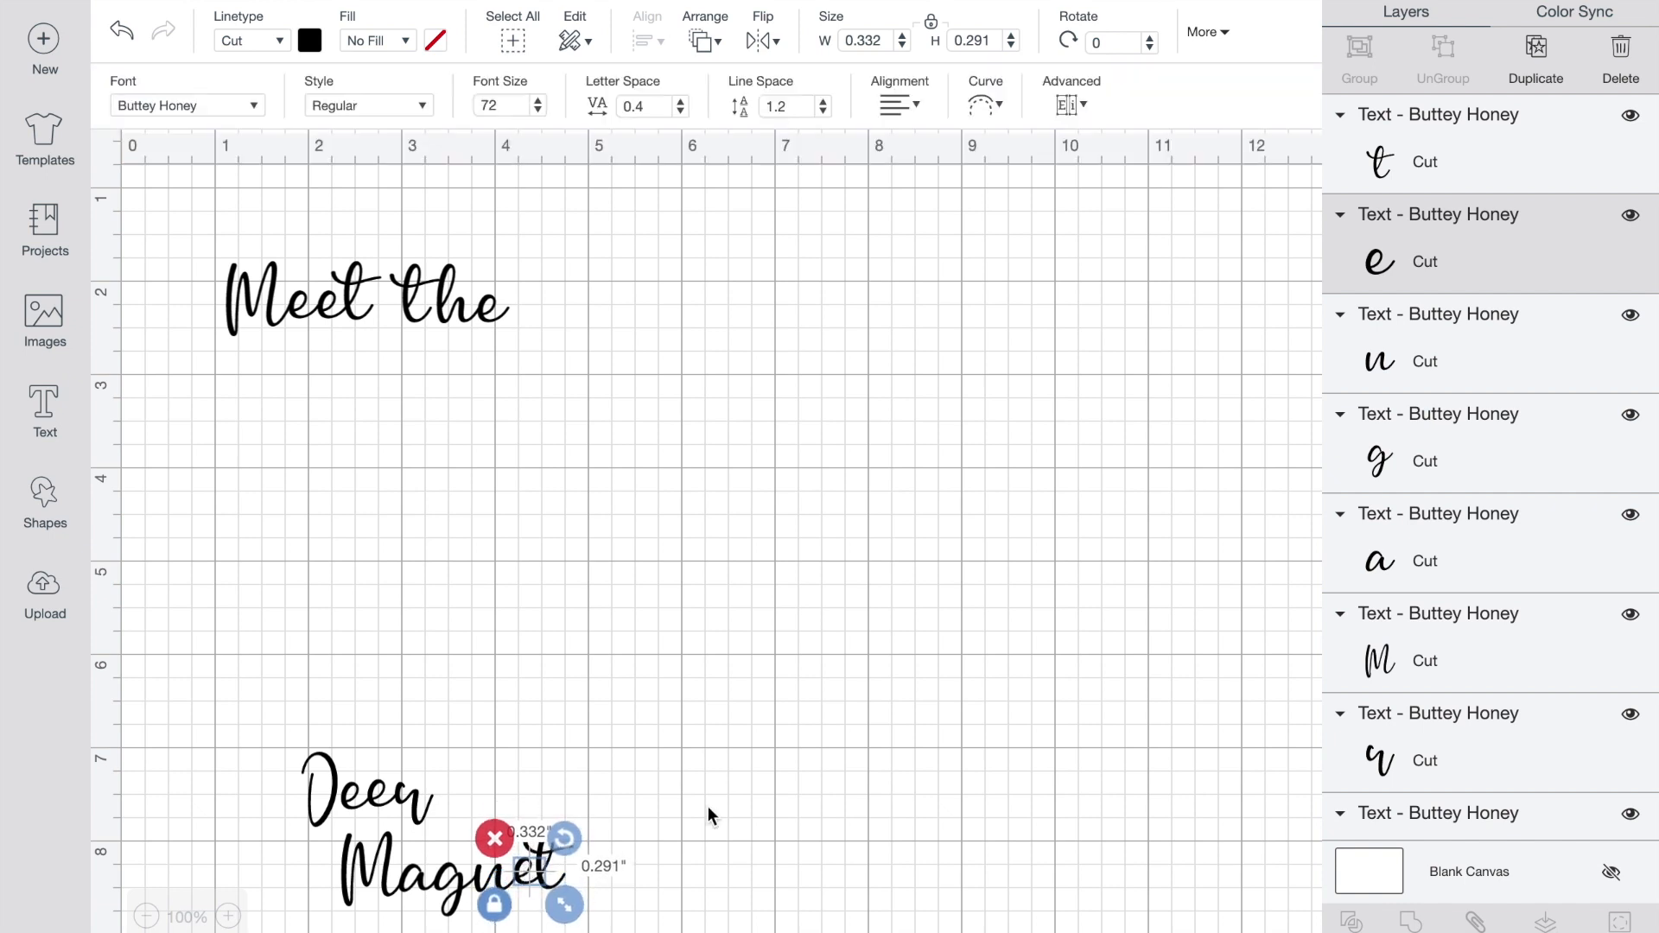
click(791, 775)
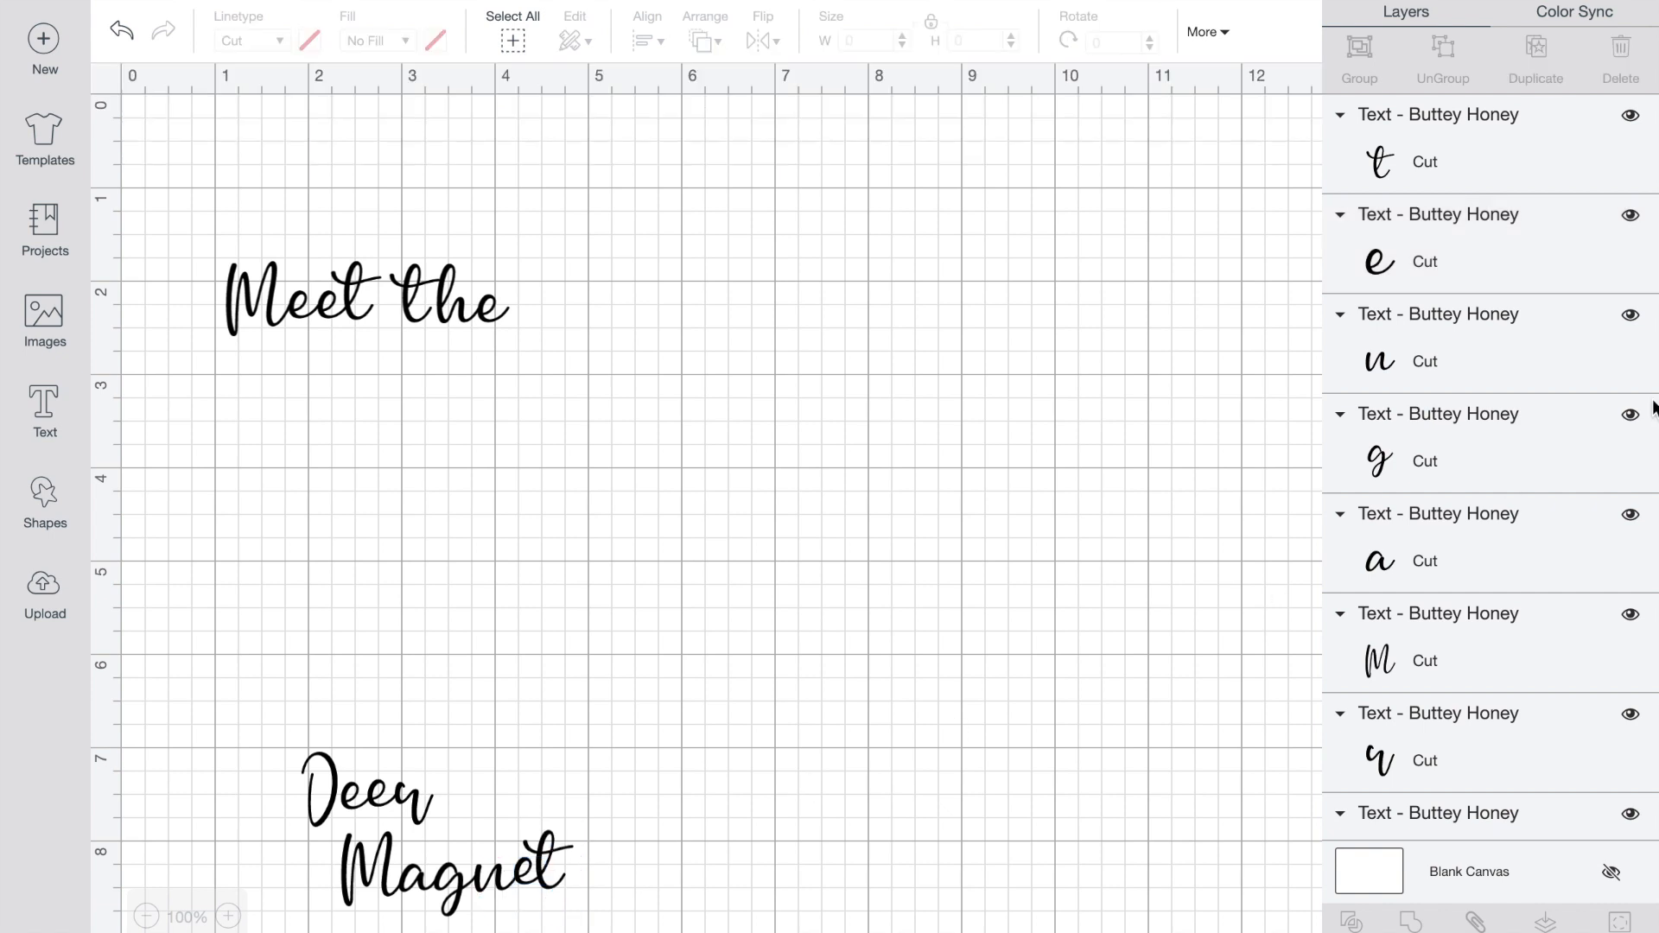
- Group the letters of "Deer" with the "M", "a", "g", "n" and "t" of "Magnet"
scroll(1485, 544, down, 2)
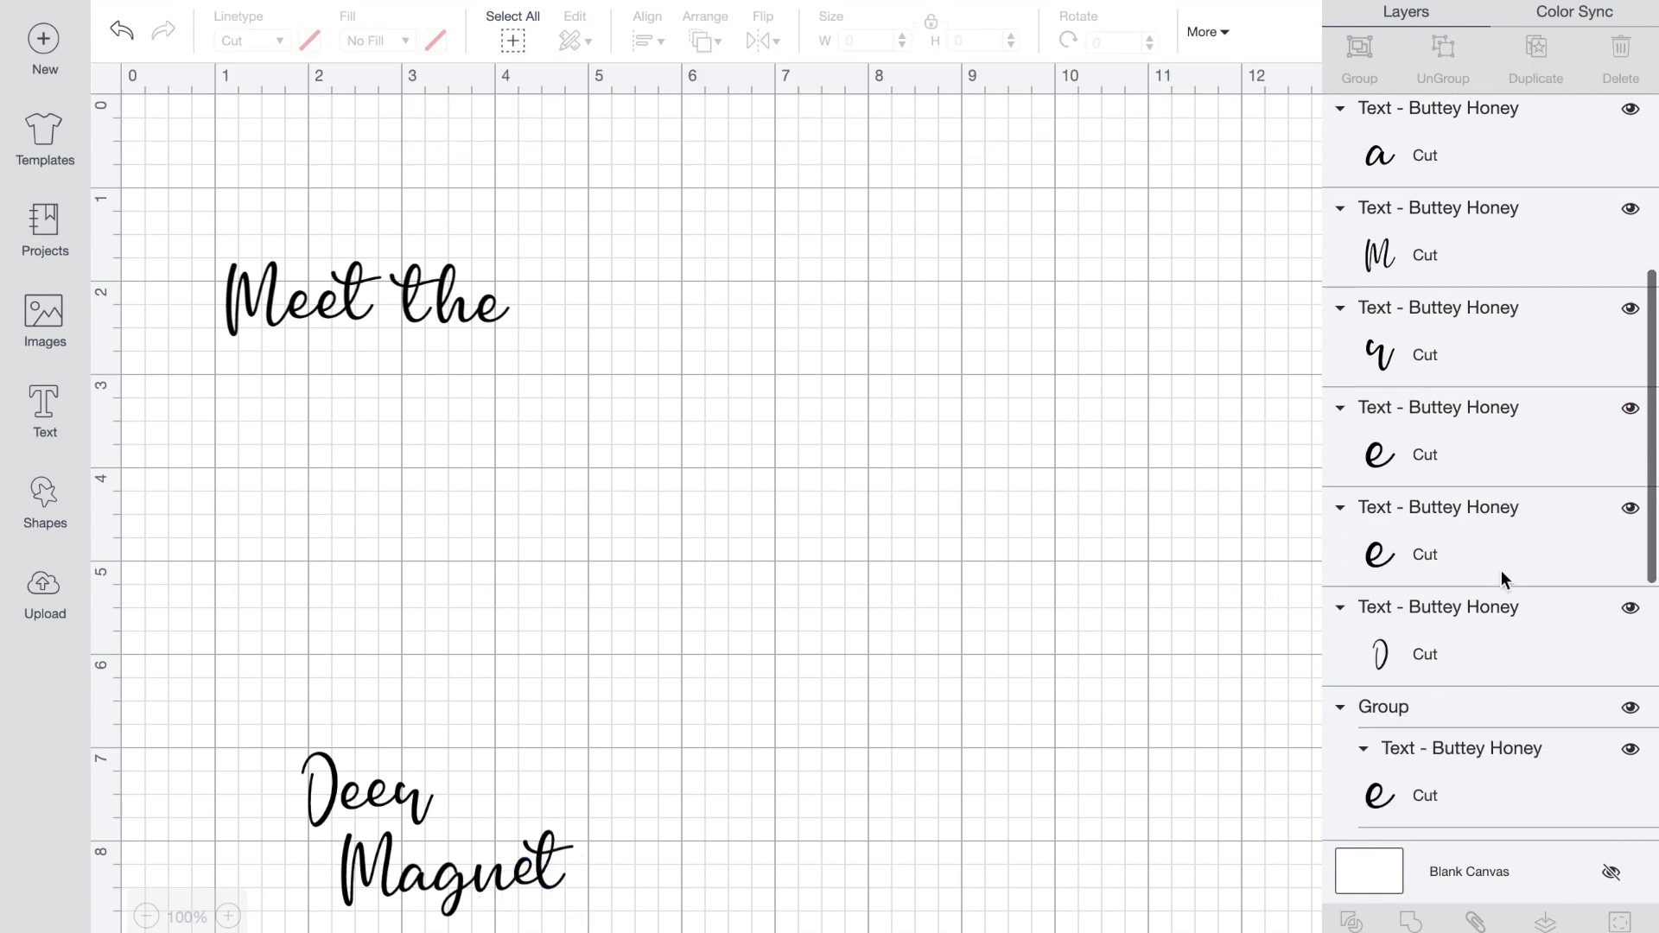
scroll(1501, 570, up, 5)
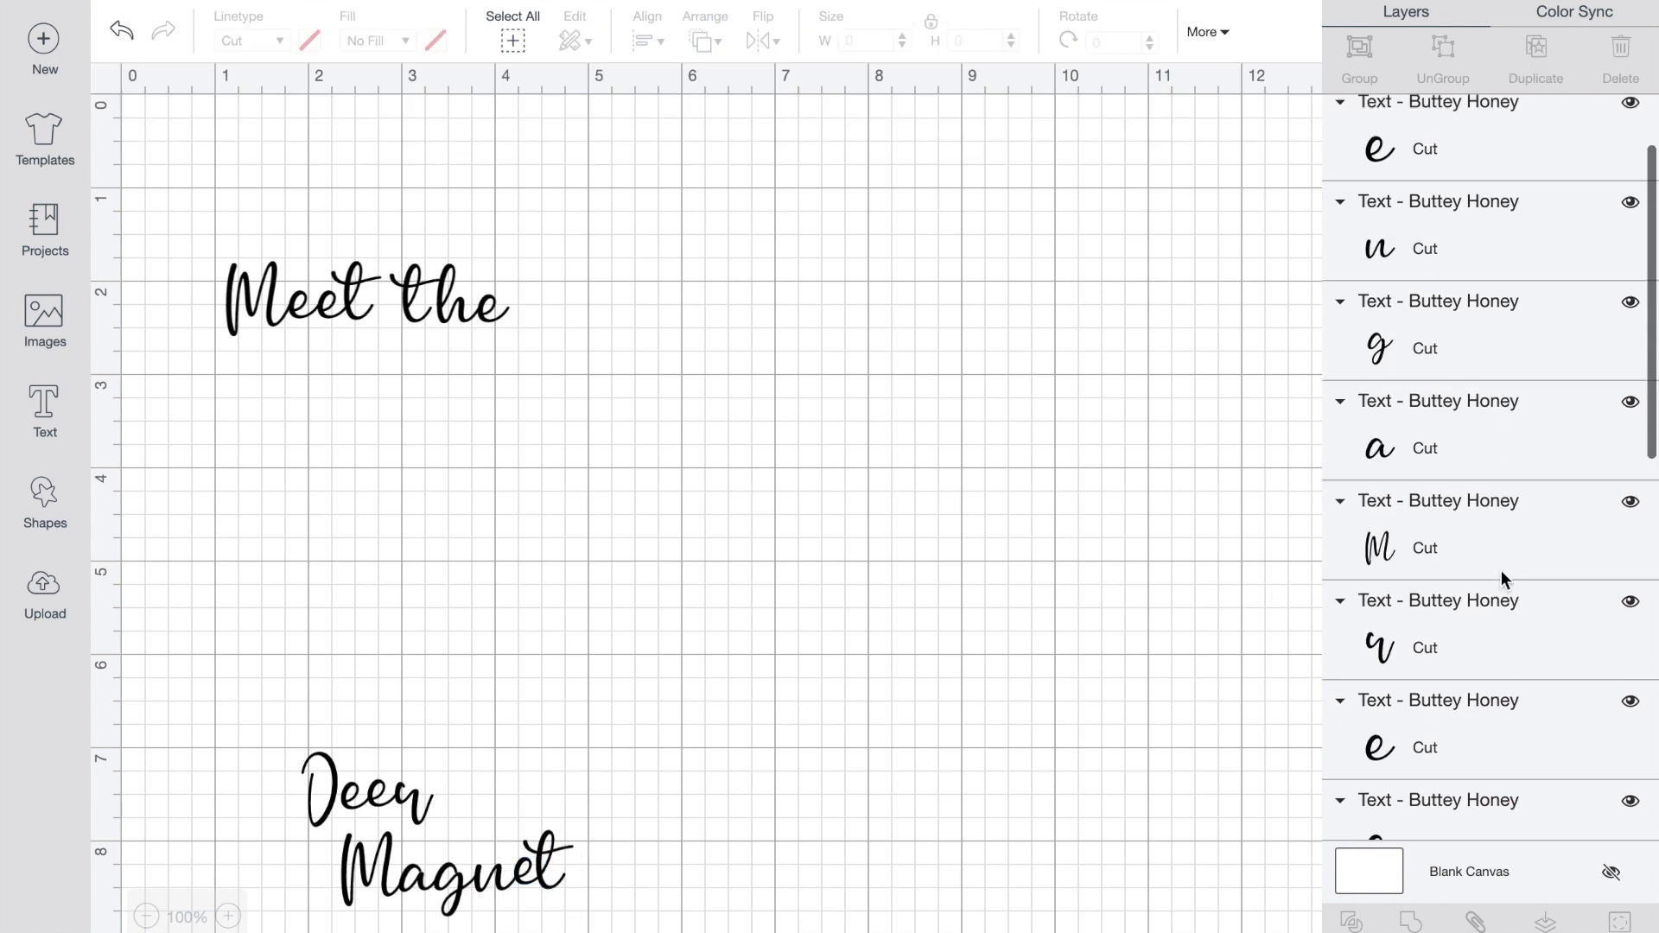
click(314, 821)
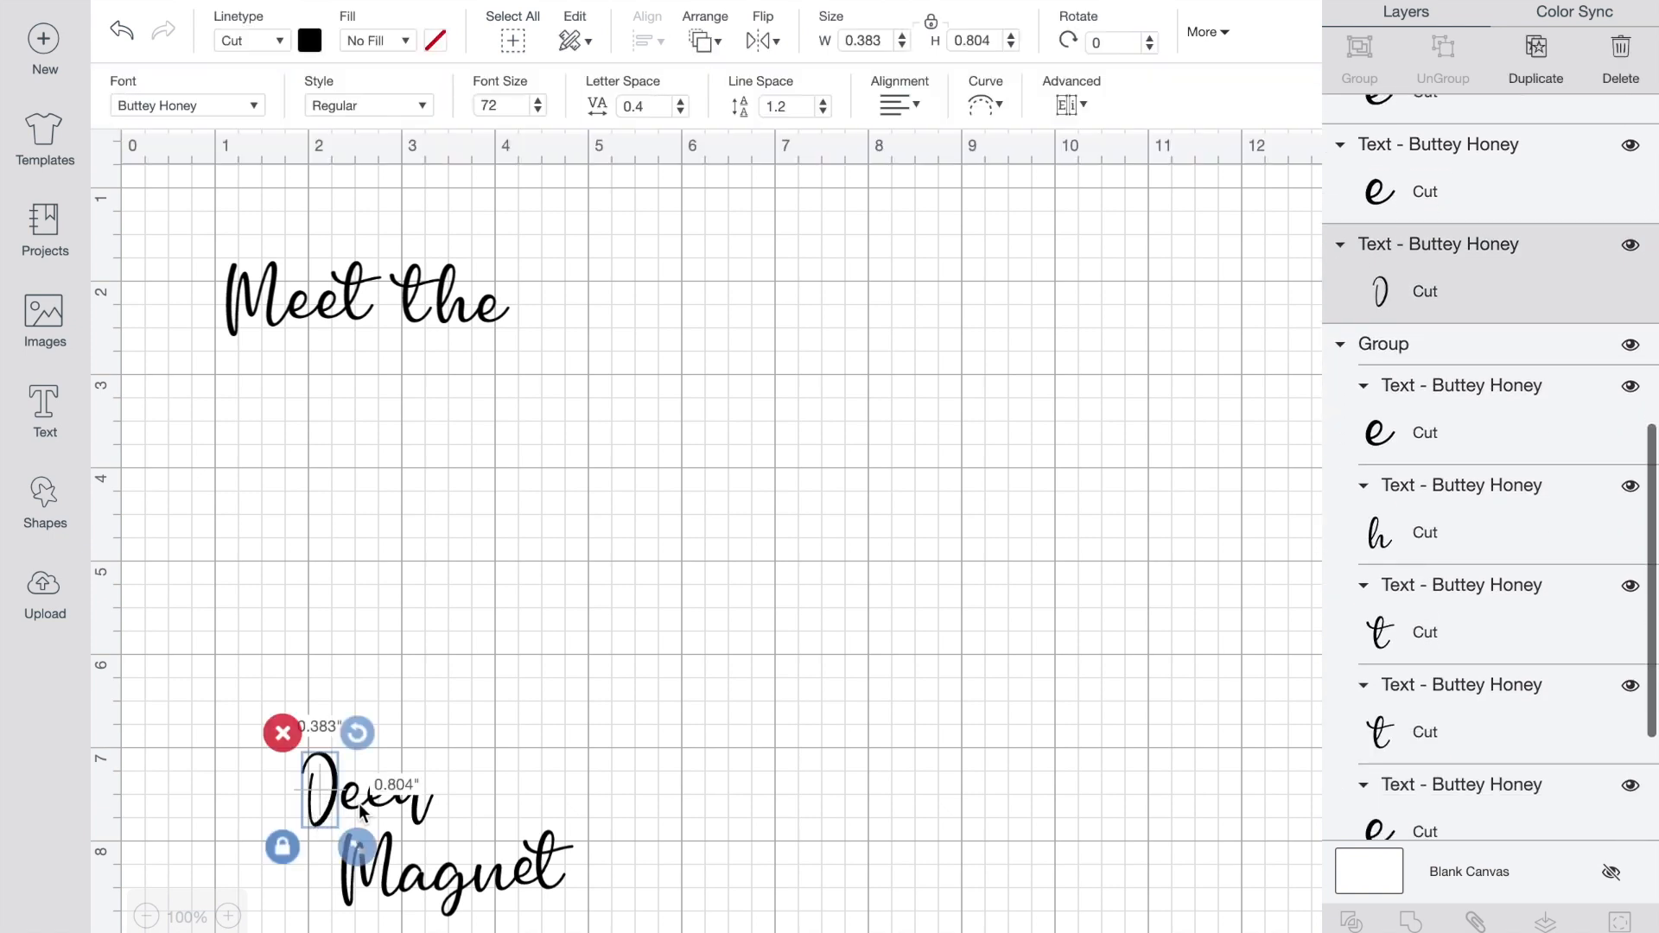
shift+click(386, 799)
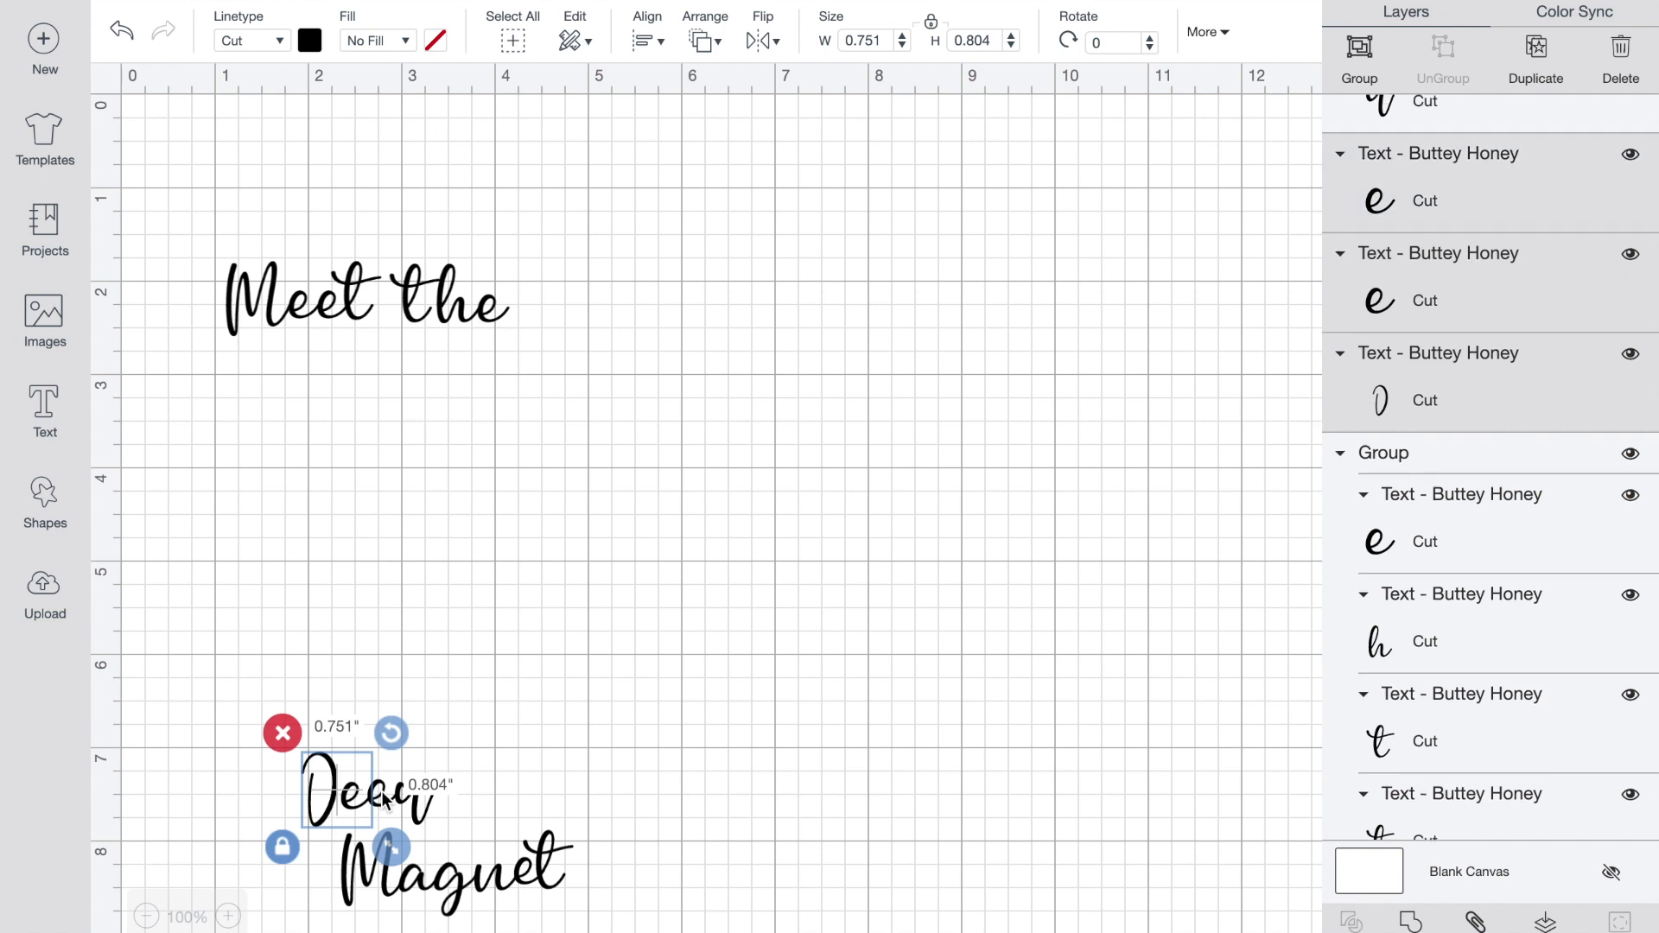
shift+click(419, 808)
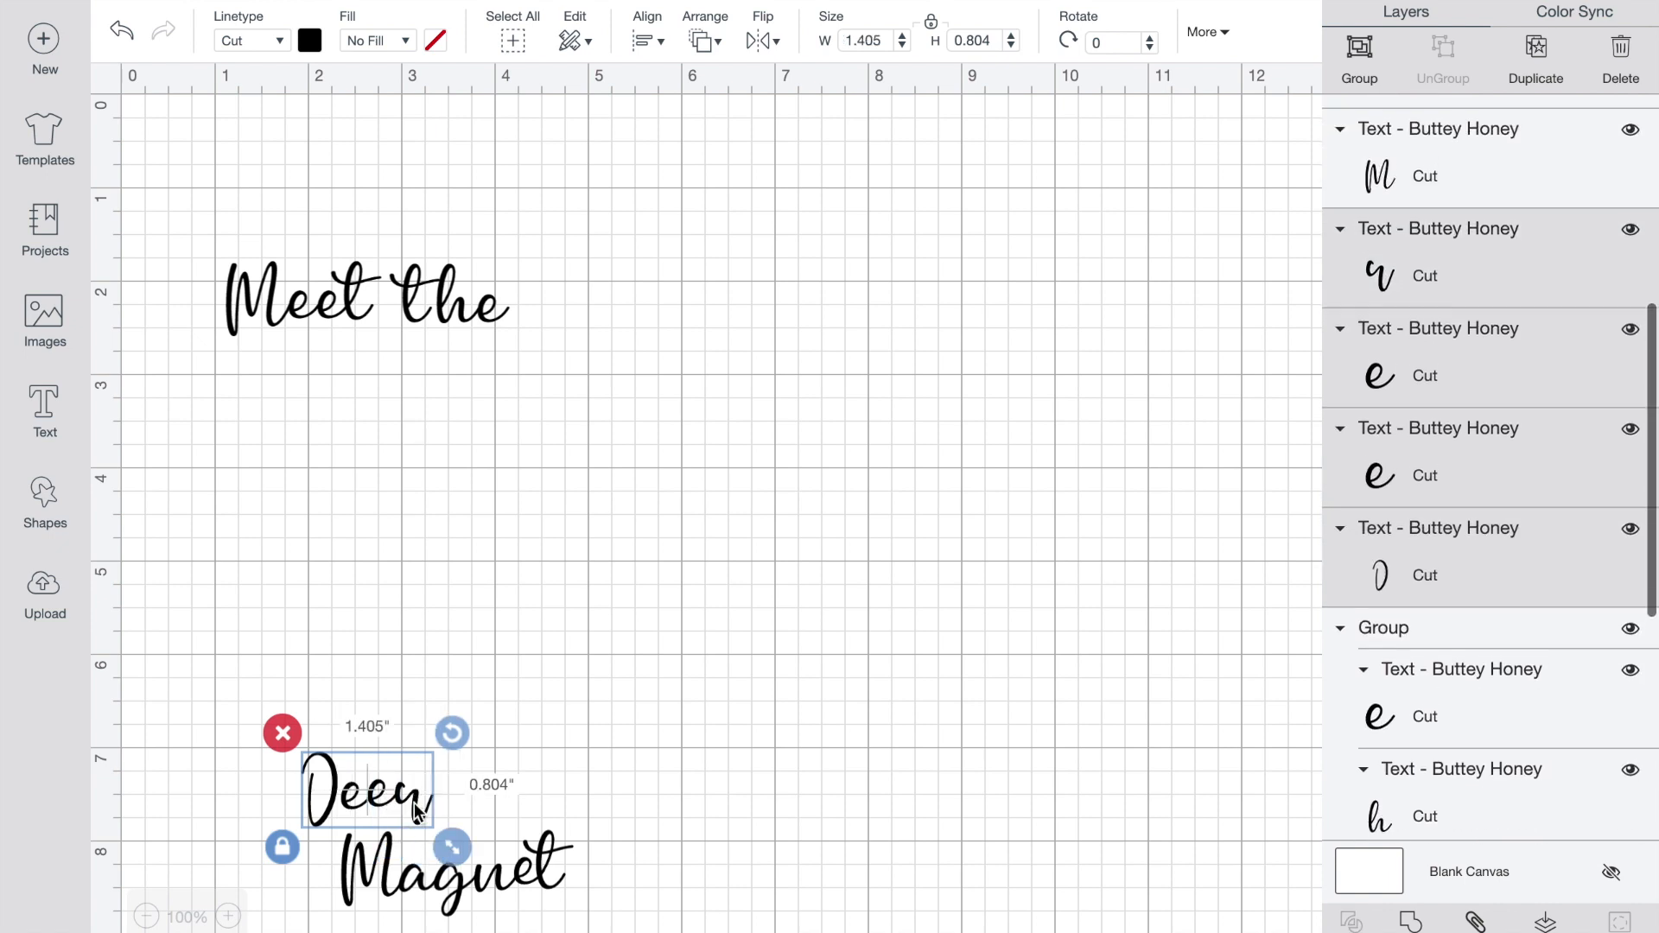
shift+click(354, 898)
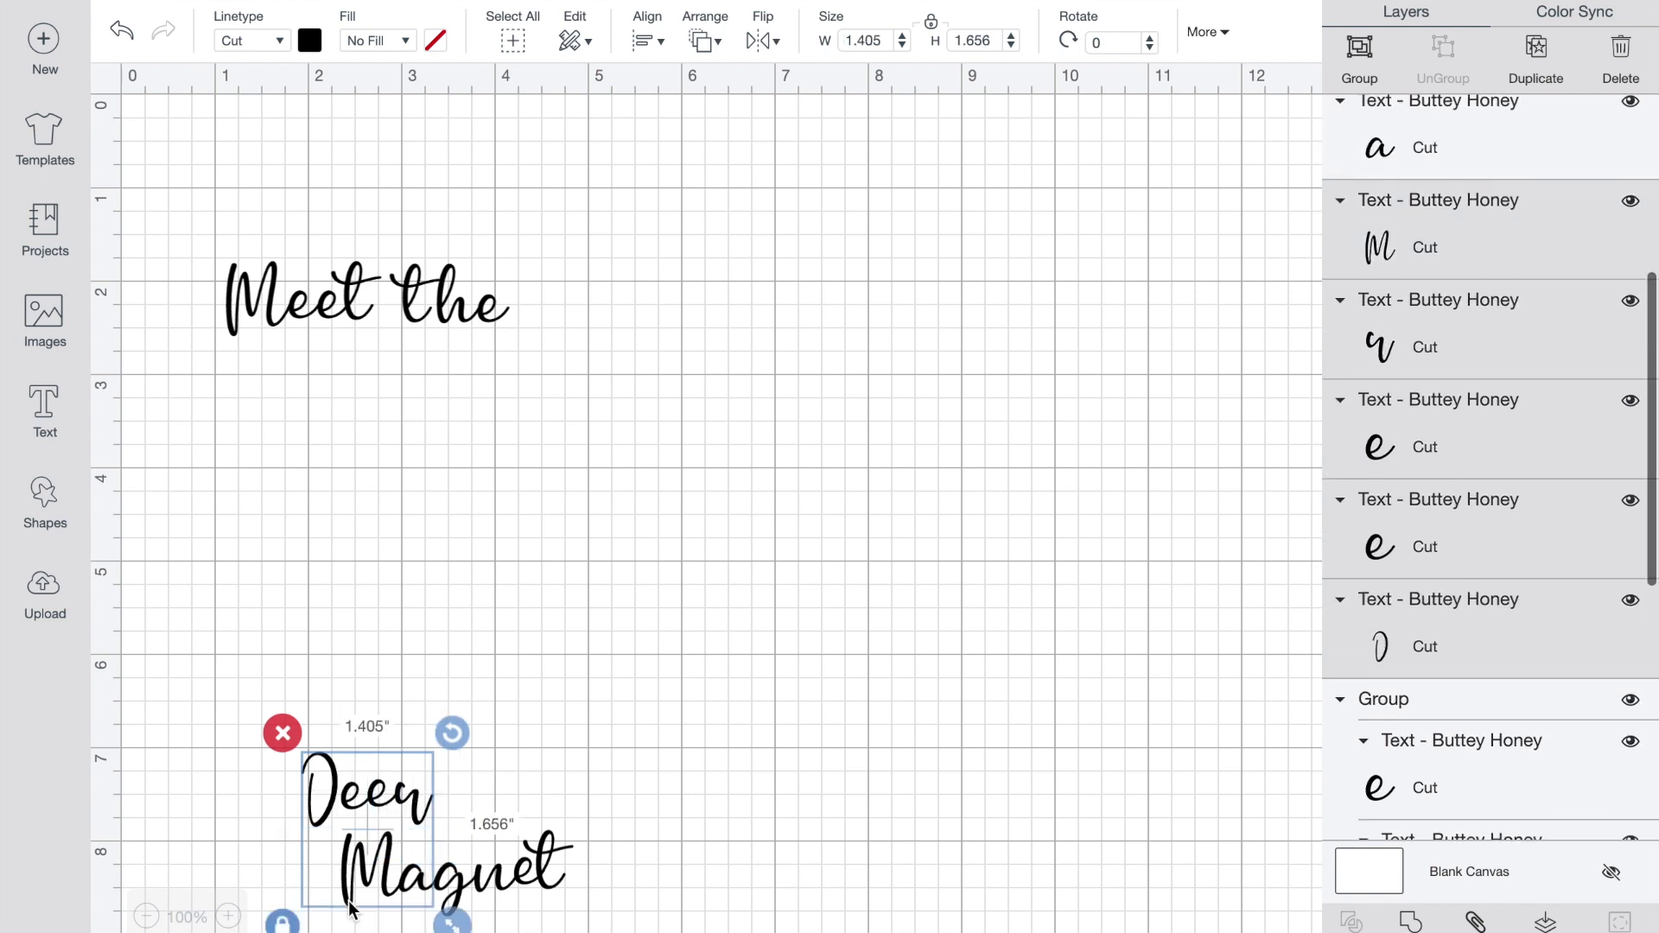
shift+click(416, 889)
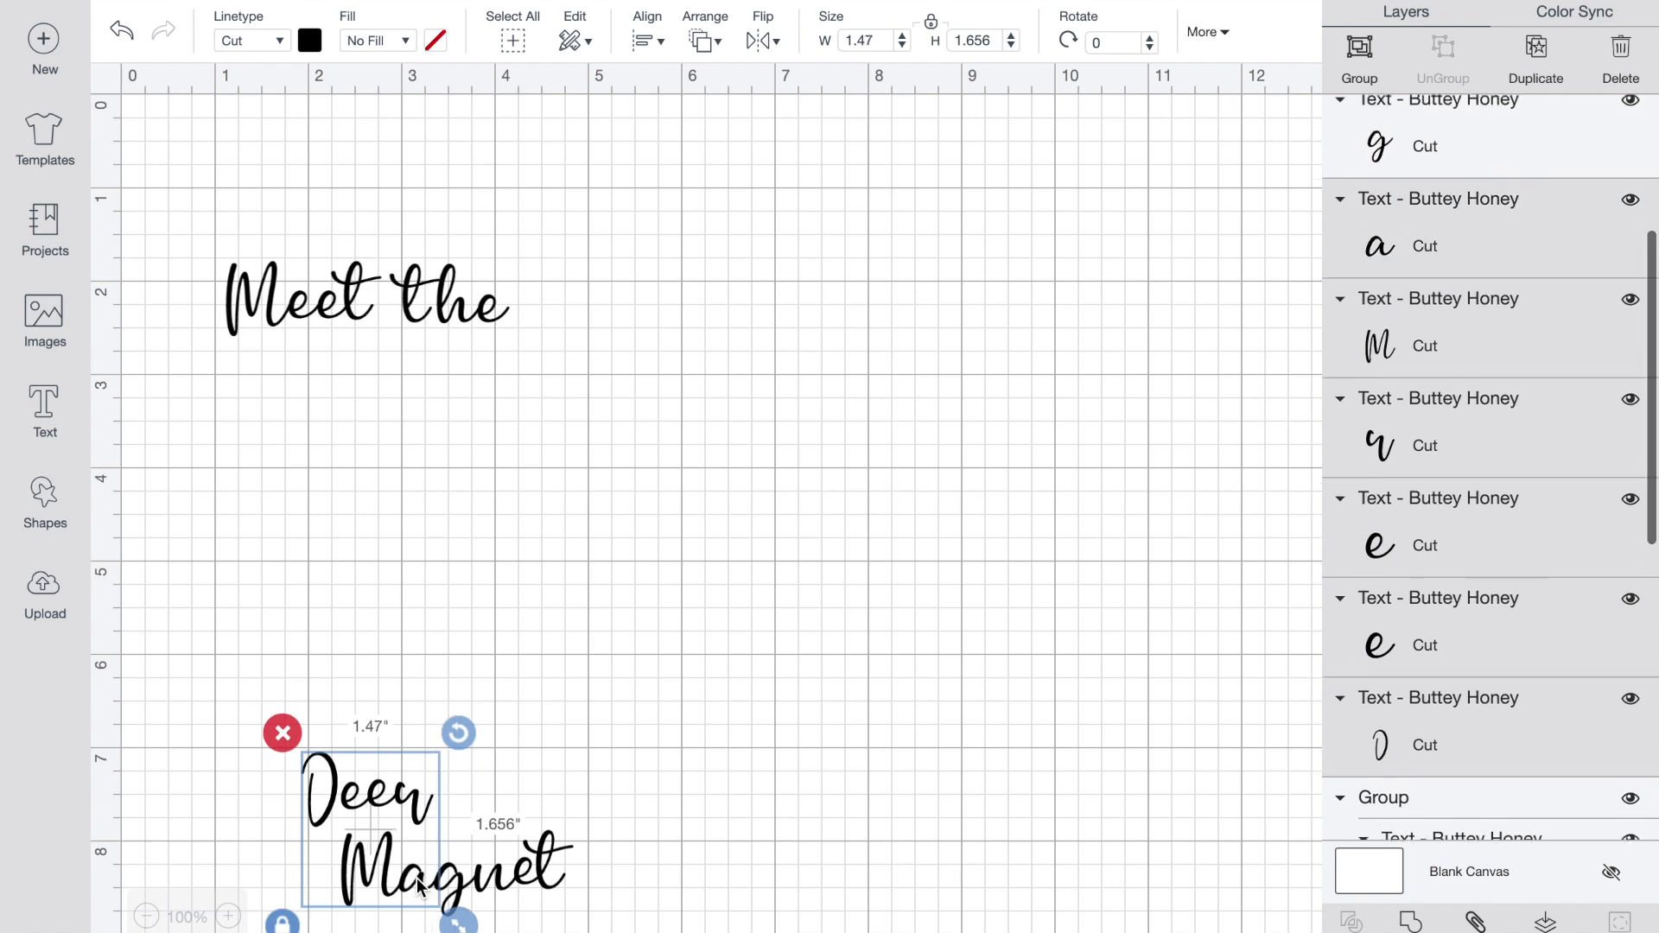
shift+click(464, 889)
shift+click(503, 879)
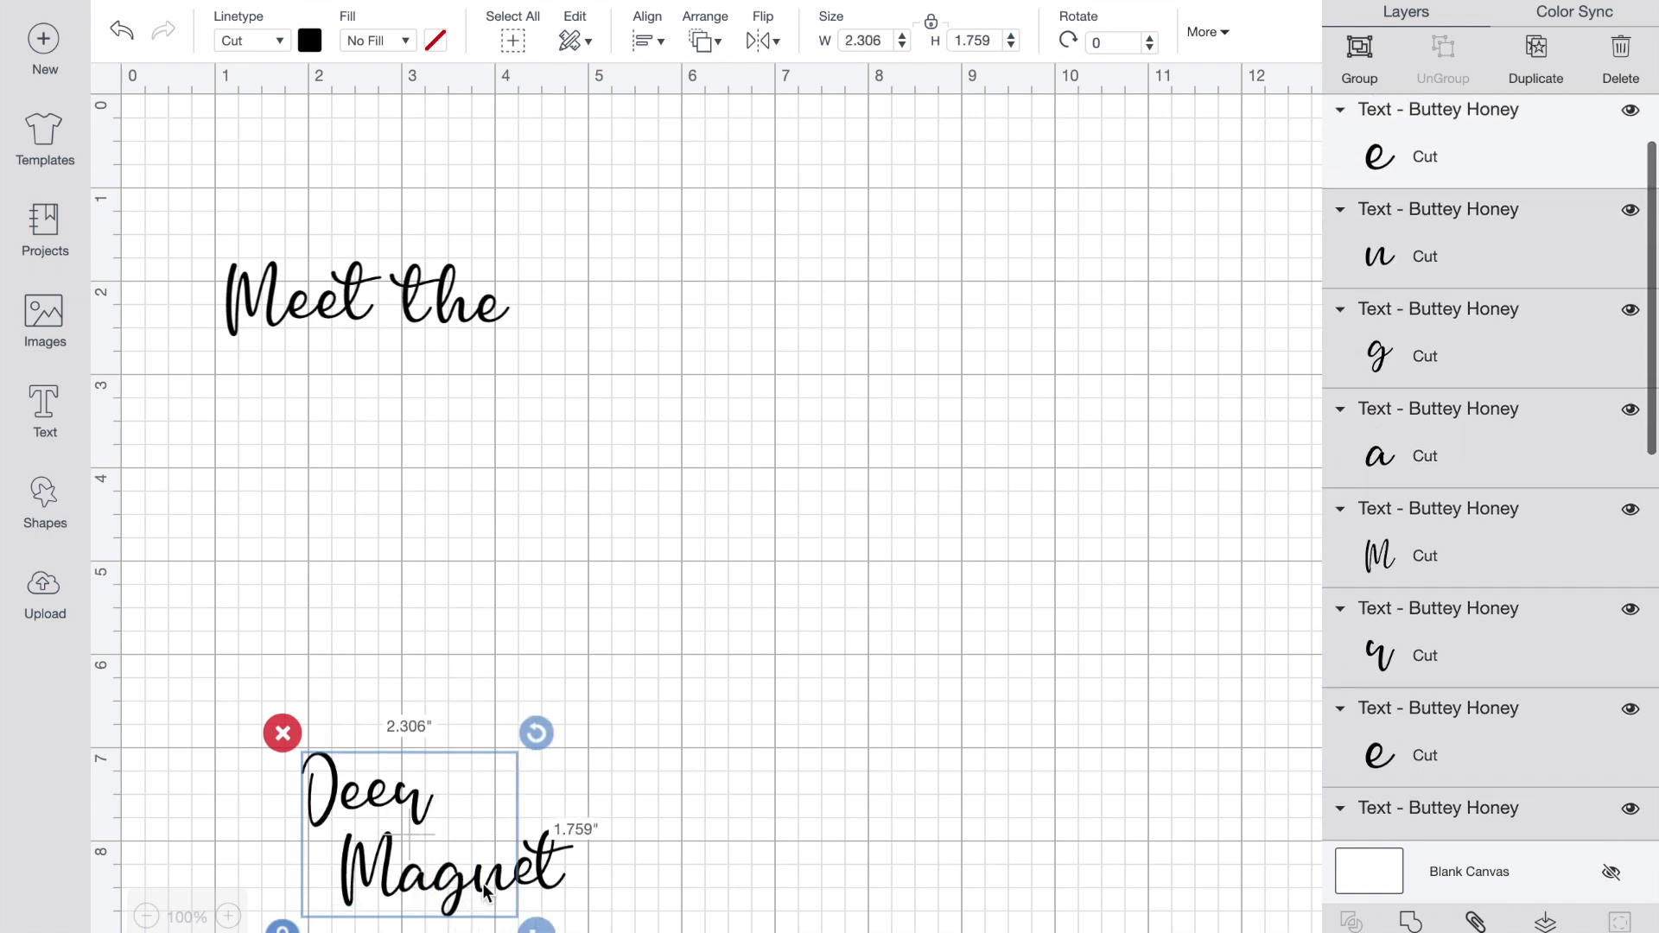
shift+click(535, 879)
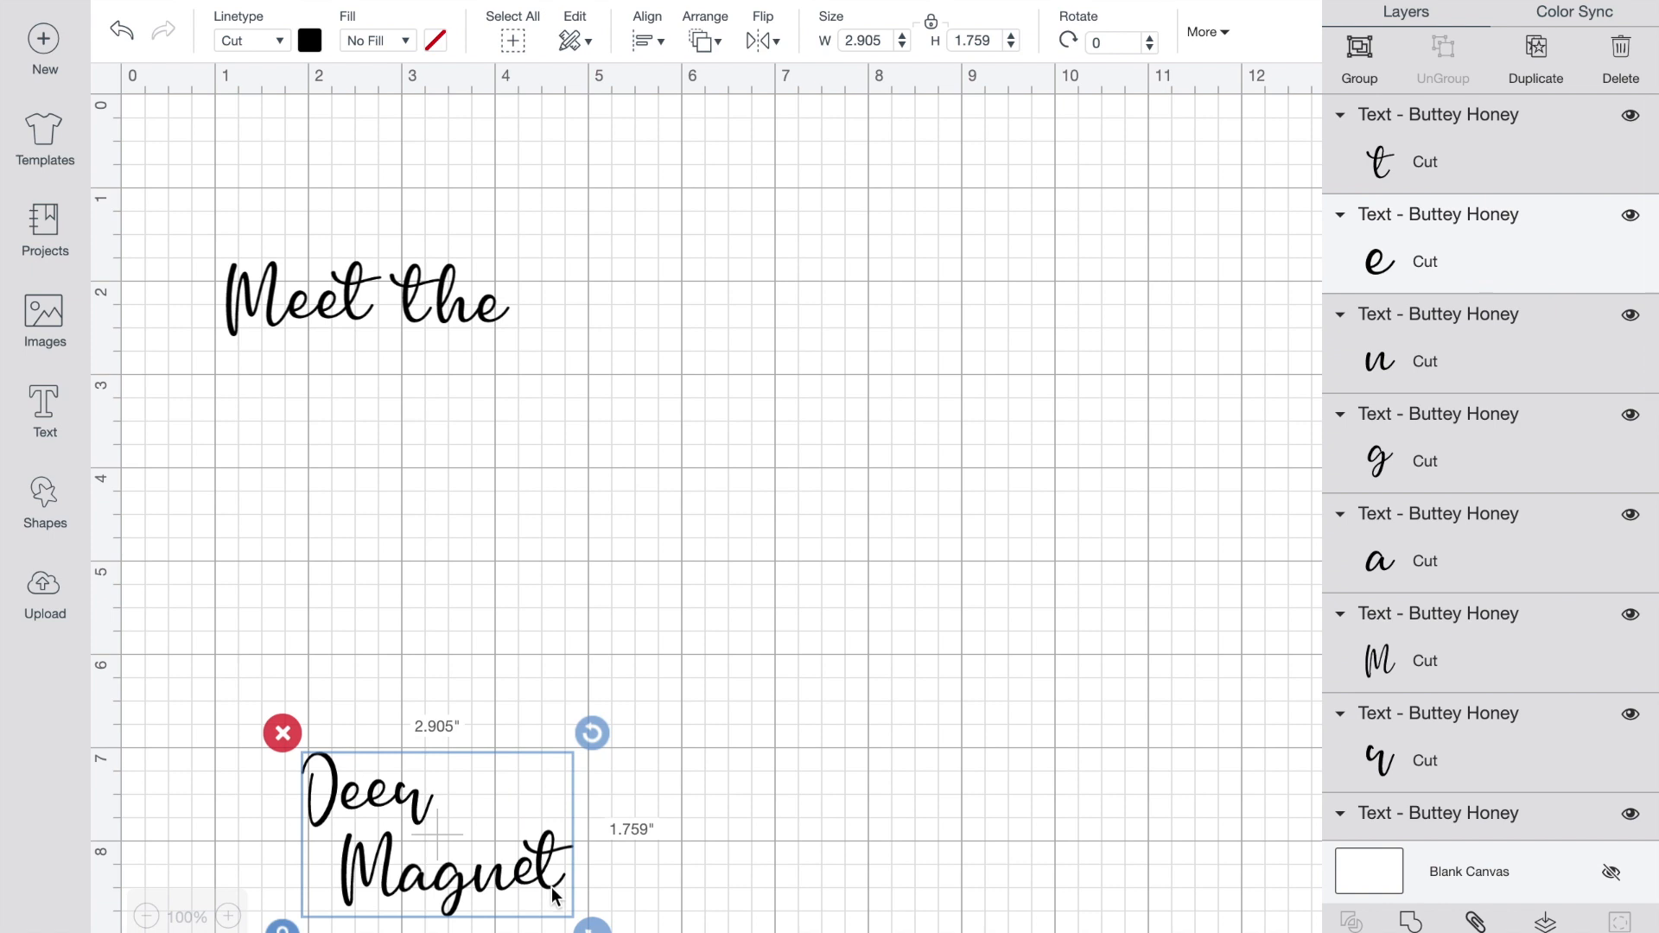
click(1359, 54)
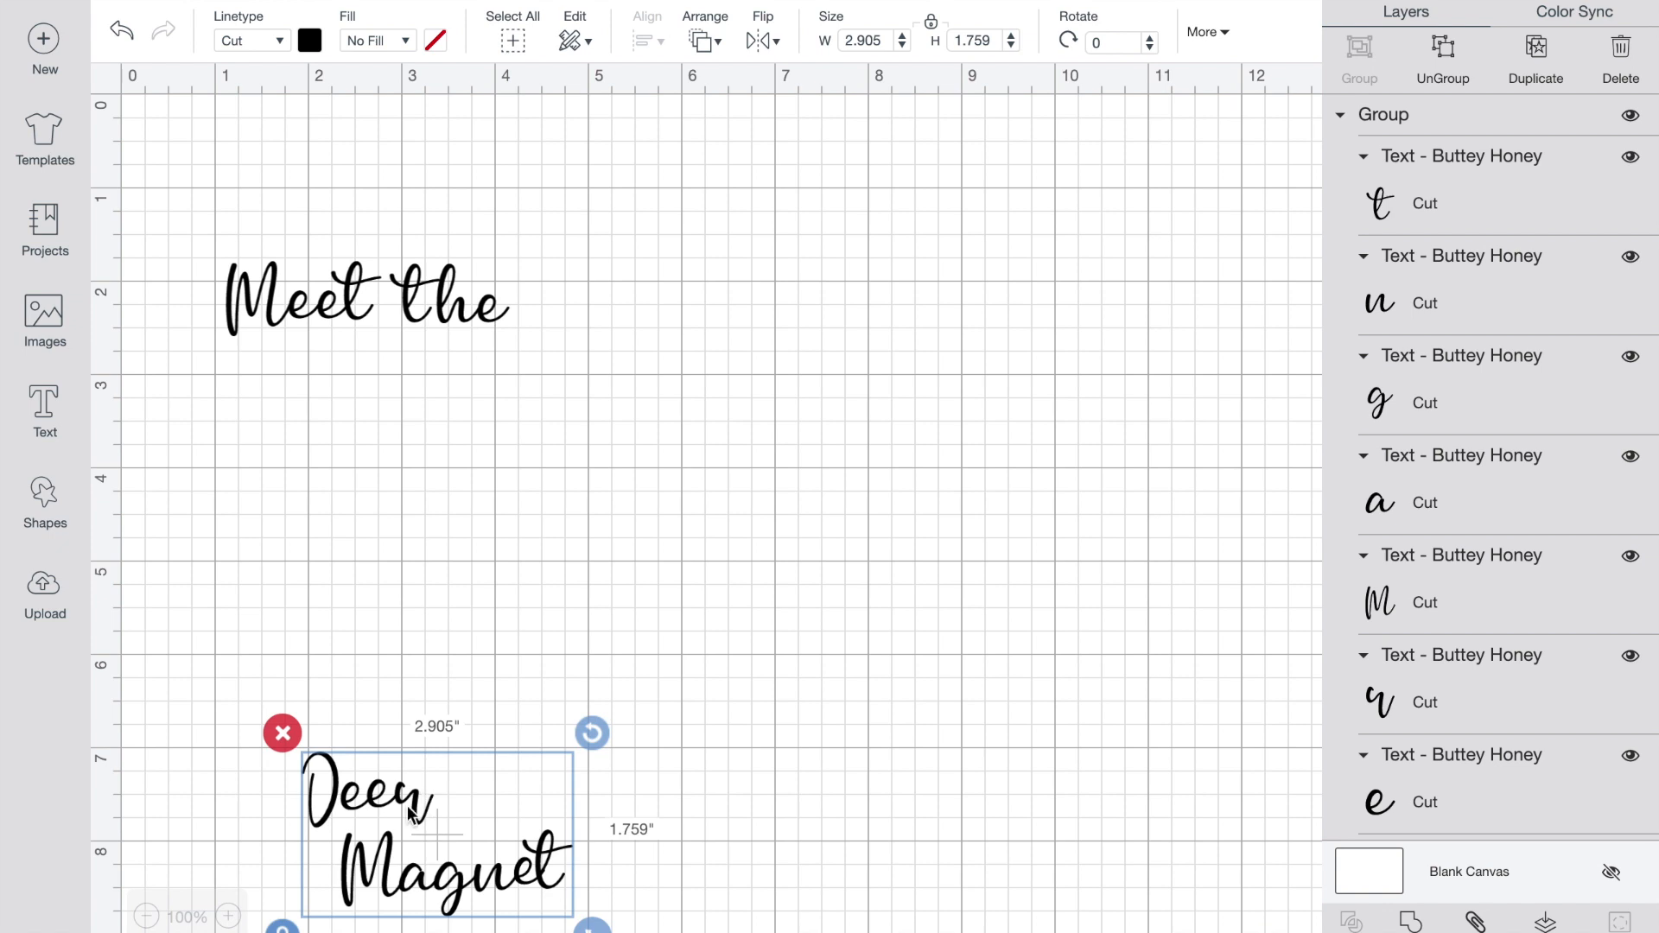
- Move the grouped "Deer Magnet" letters up so that "Deer" follows directly after "Meet the"
drag(413, 804, 627, 312)
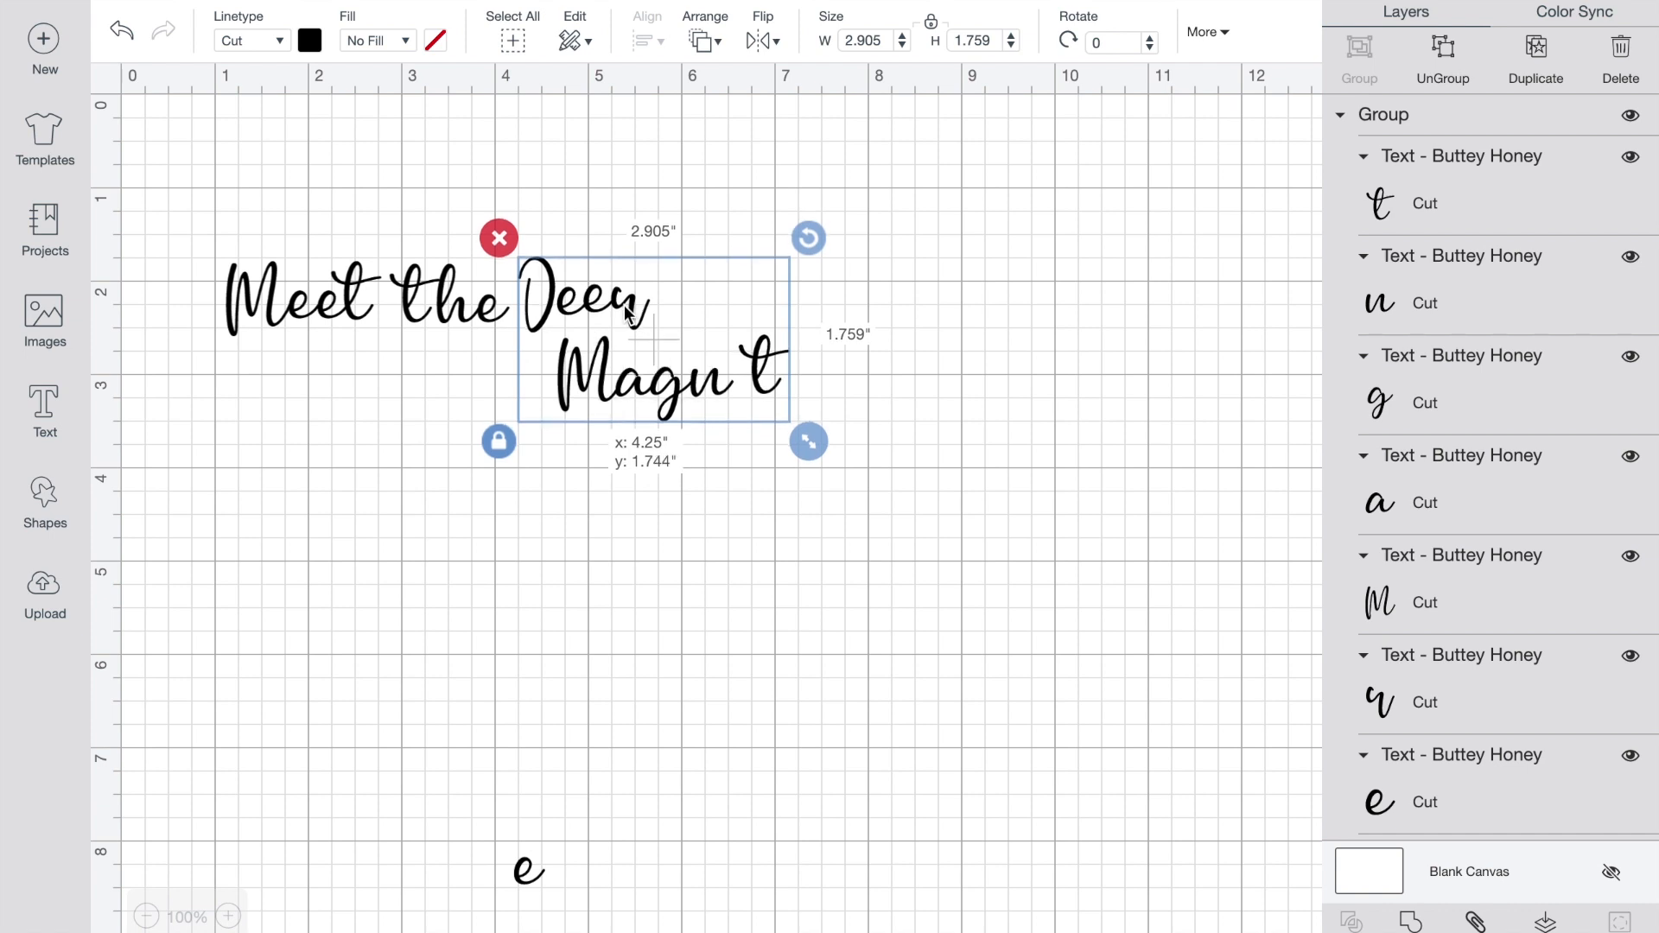
drag(628, 312, 627, 310)
- Fit the stray "e" back between the "n" and "t" of "Magnet" and group it with the other letters
drag(529, 871, 739, 376)
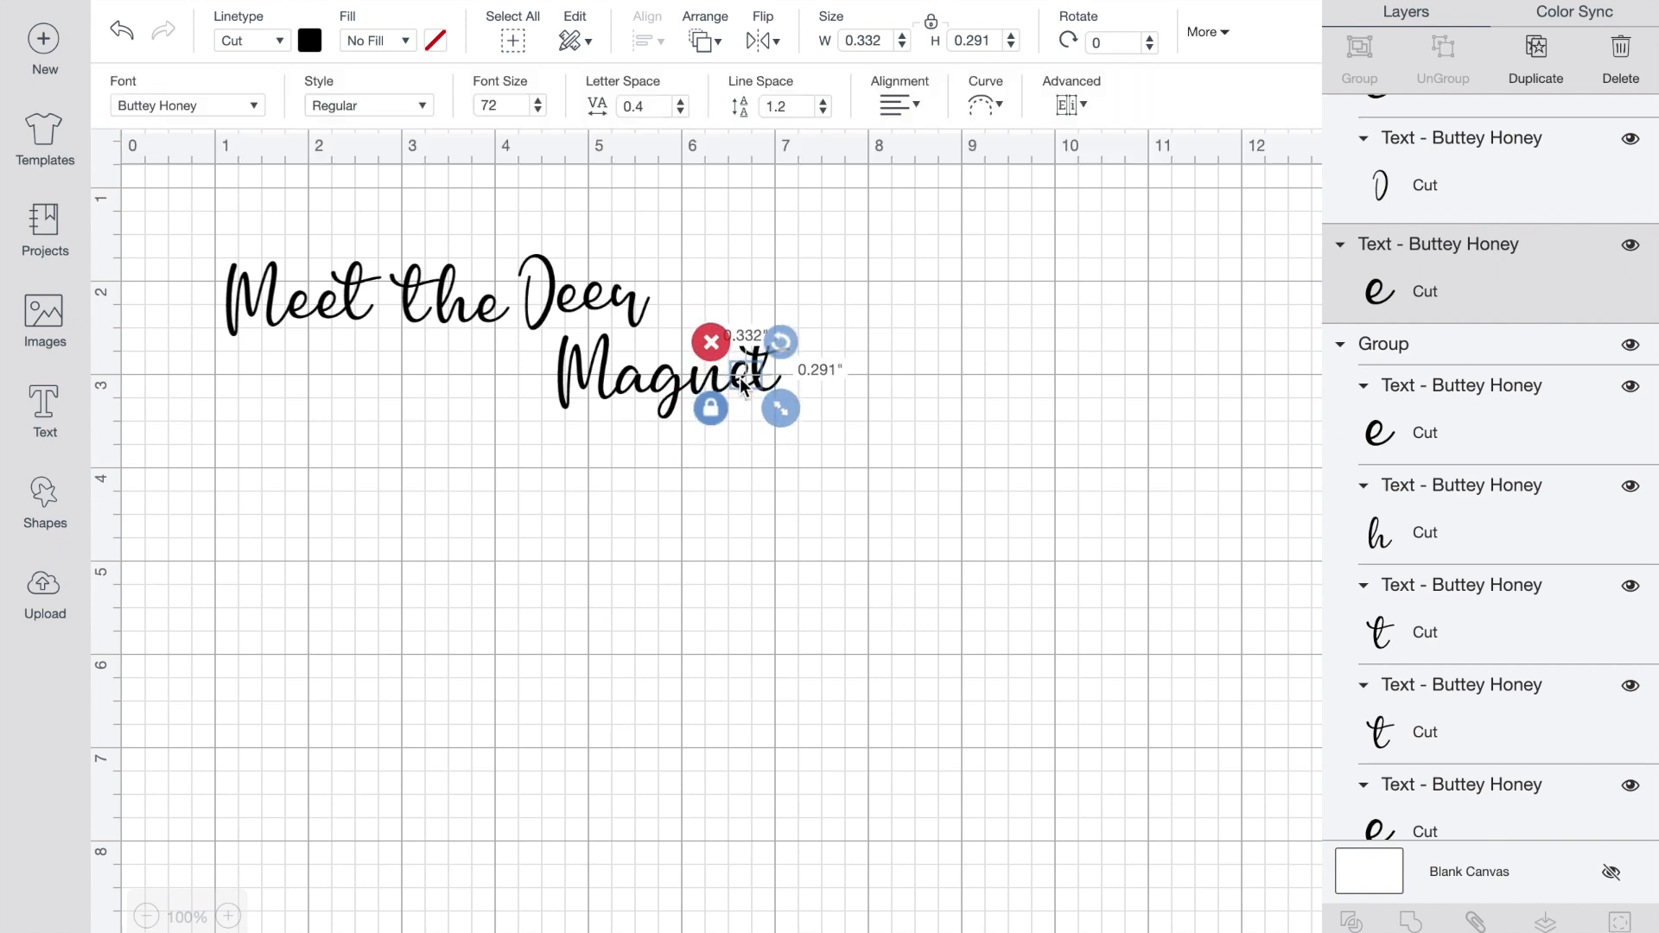
shift+click(654, 394)
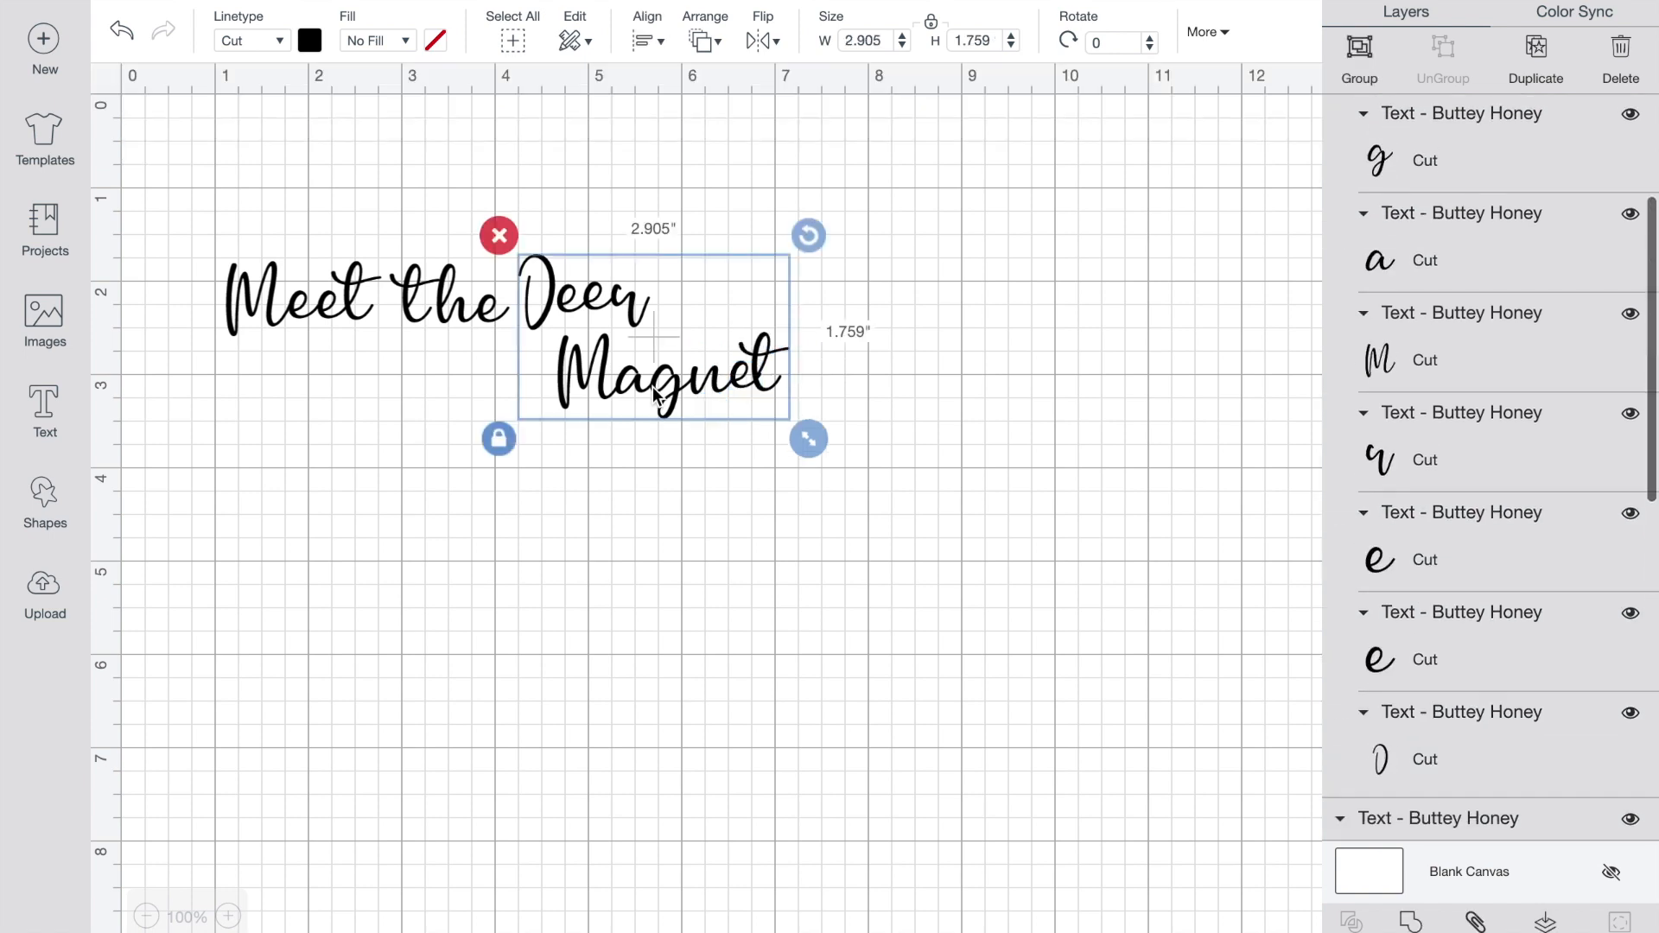
click(1362, 58)
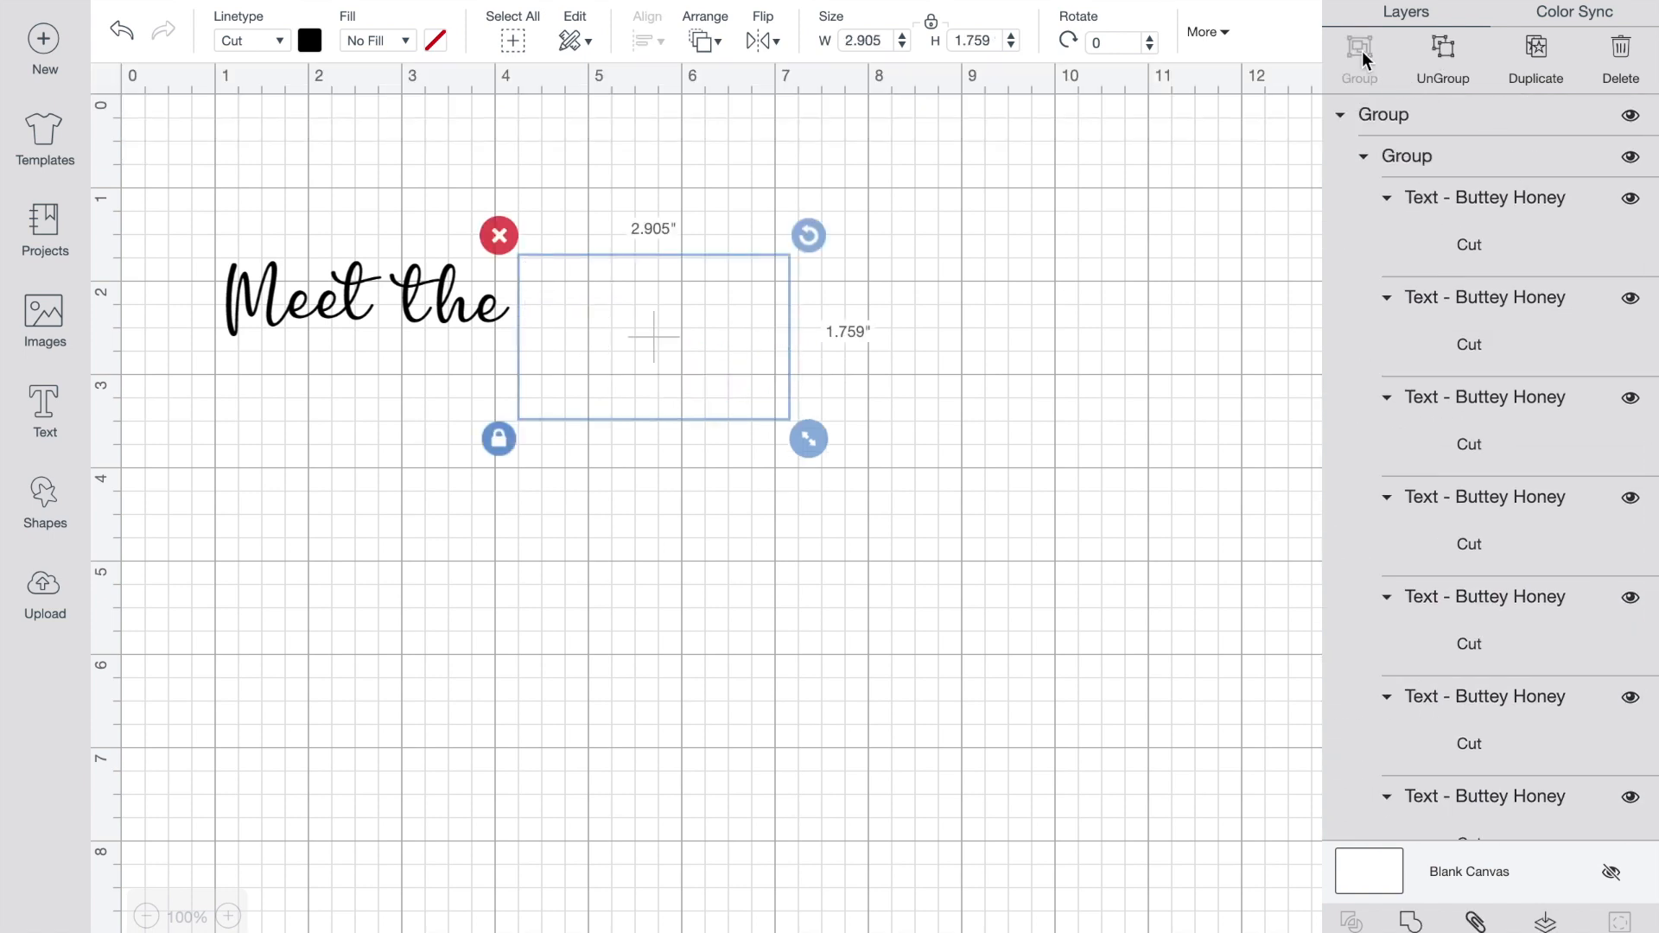
- Shrink "Meet the" to about 2.6 inches wide and move the "Deer Magnet" group close to its end
click(420, 318)
drag(533, 354, 489, 343)
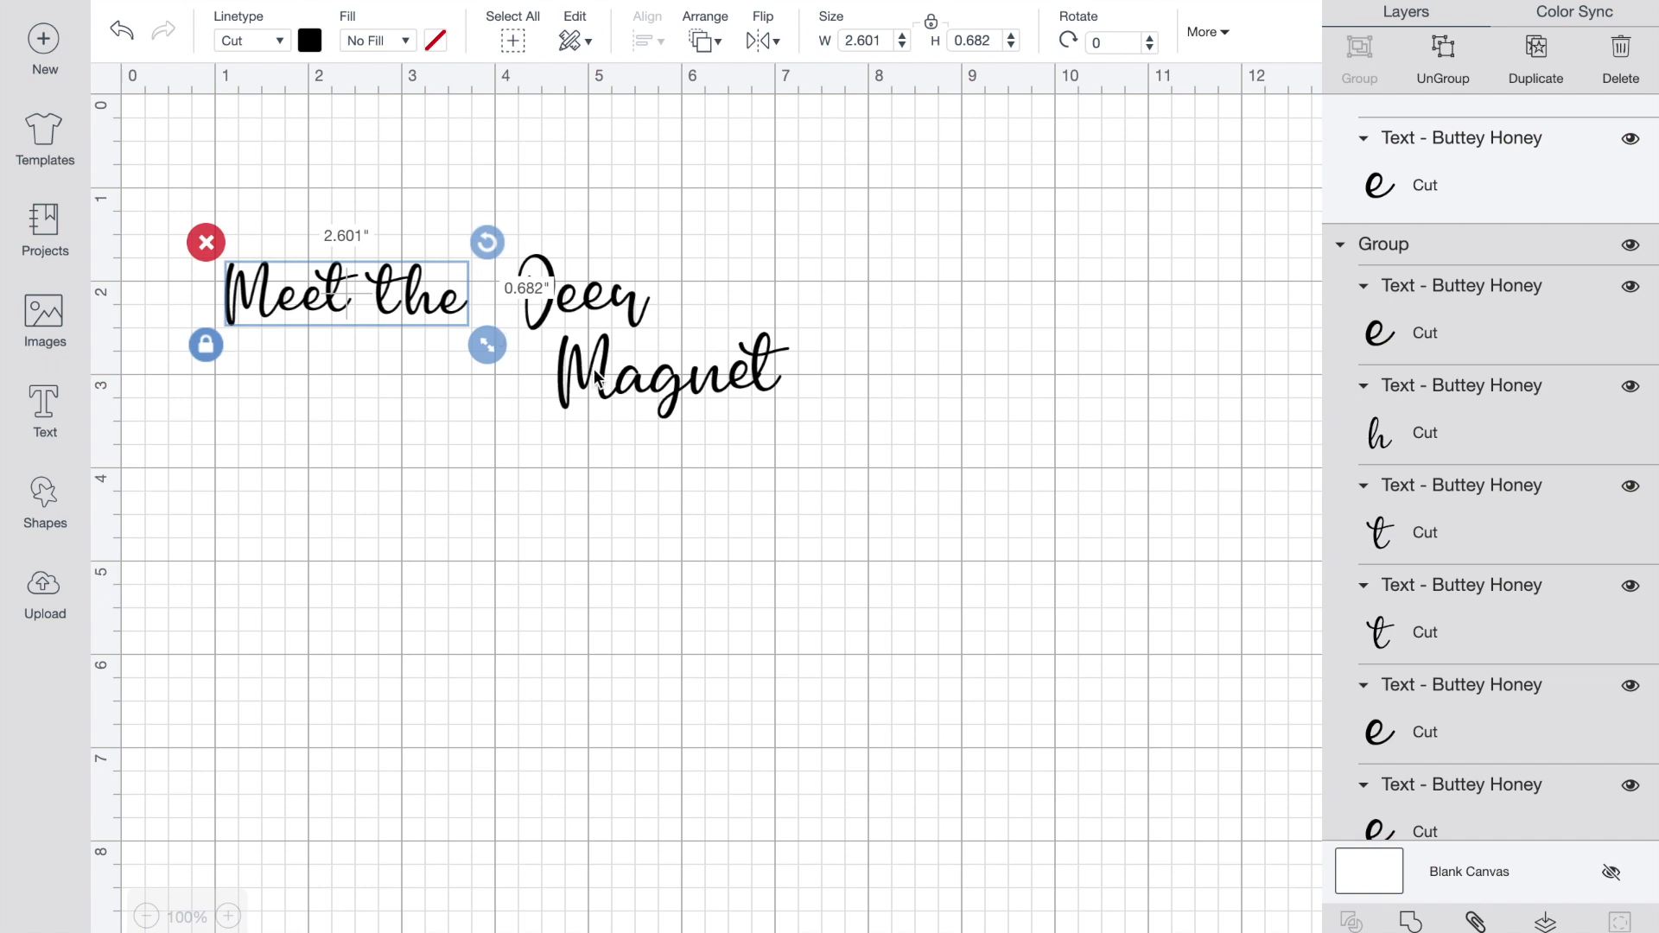
drag(596, 378, 564, 373)
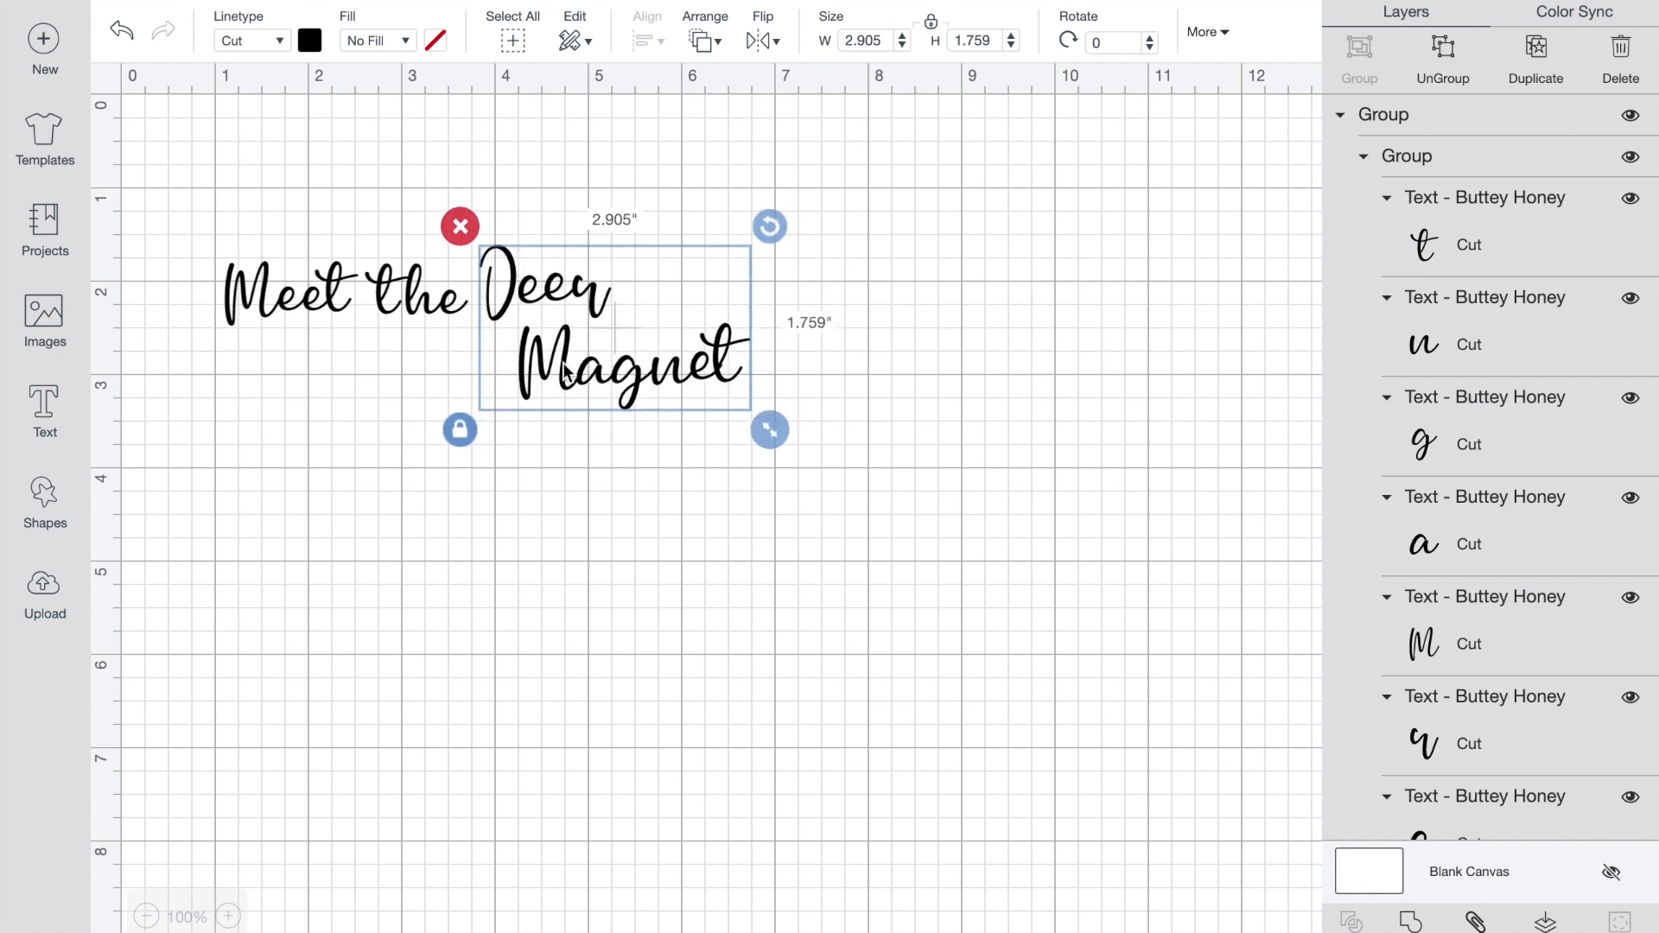
- Enlarge "Deer Magnet" to about 2.99 inches wide and shrink "Meet the" to about 2.45 inches wide
drag(766, 428, 773, 438)
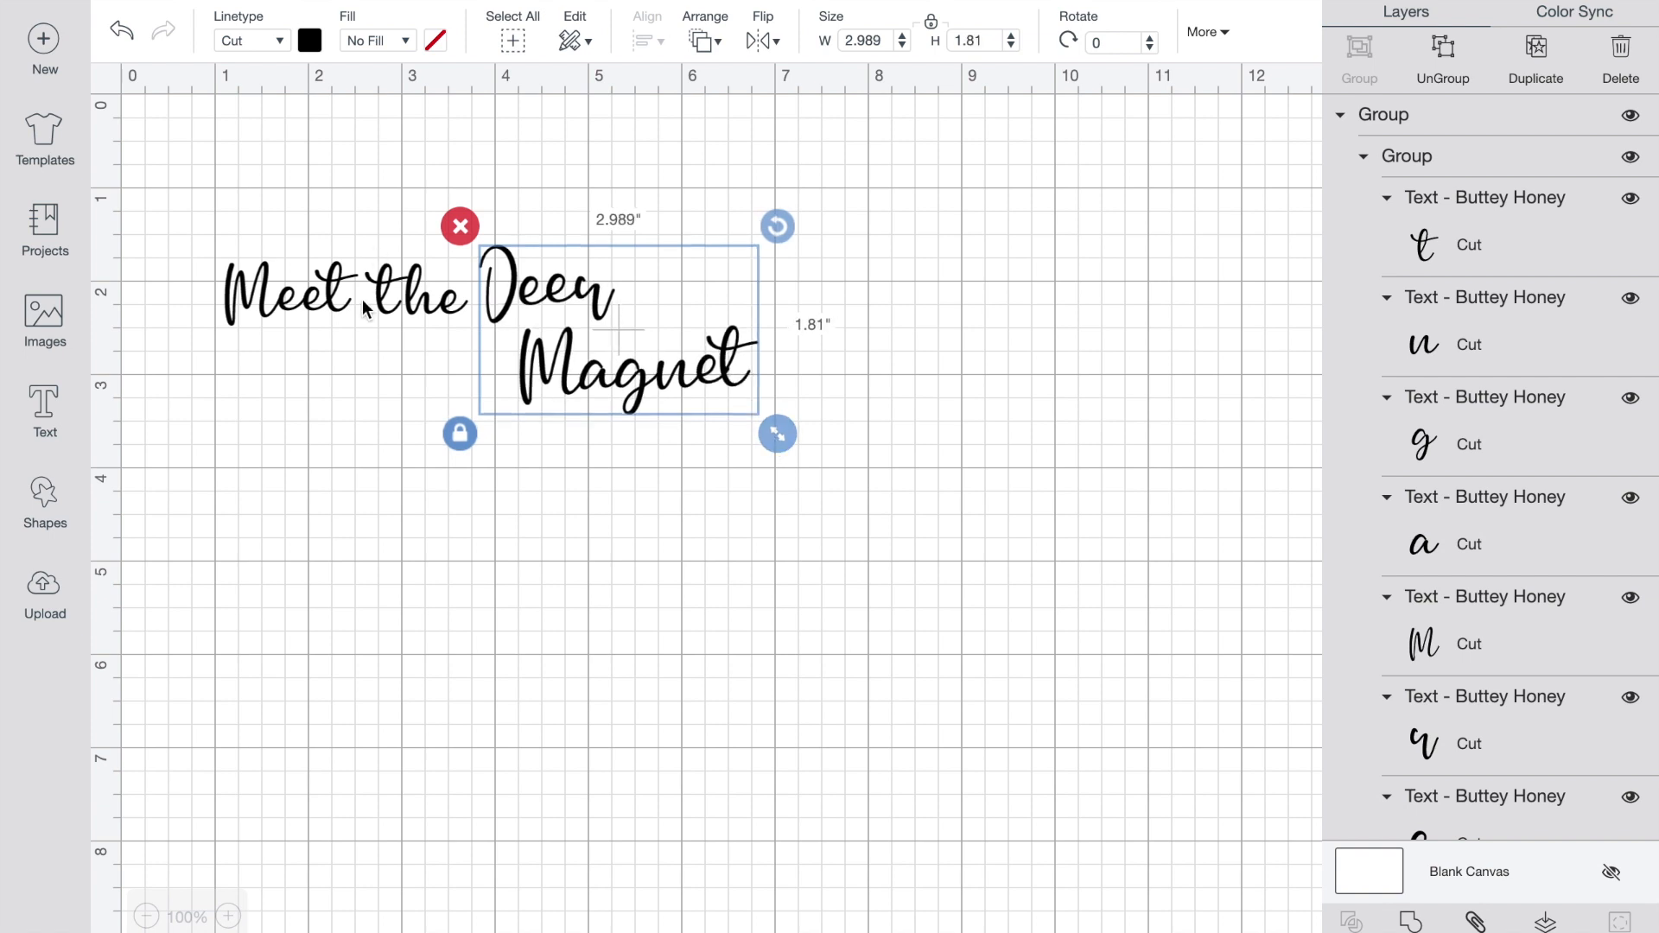
click(363, 307)
click(288, 303)
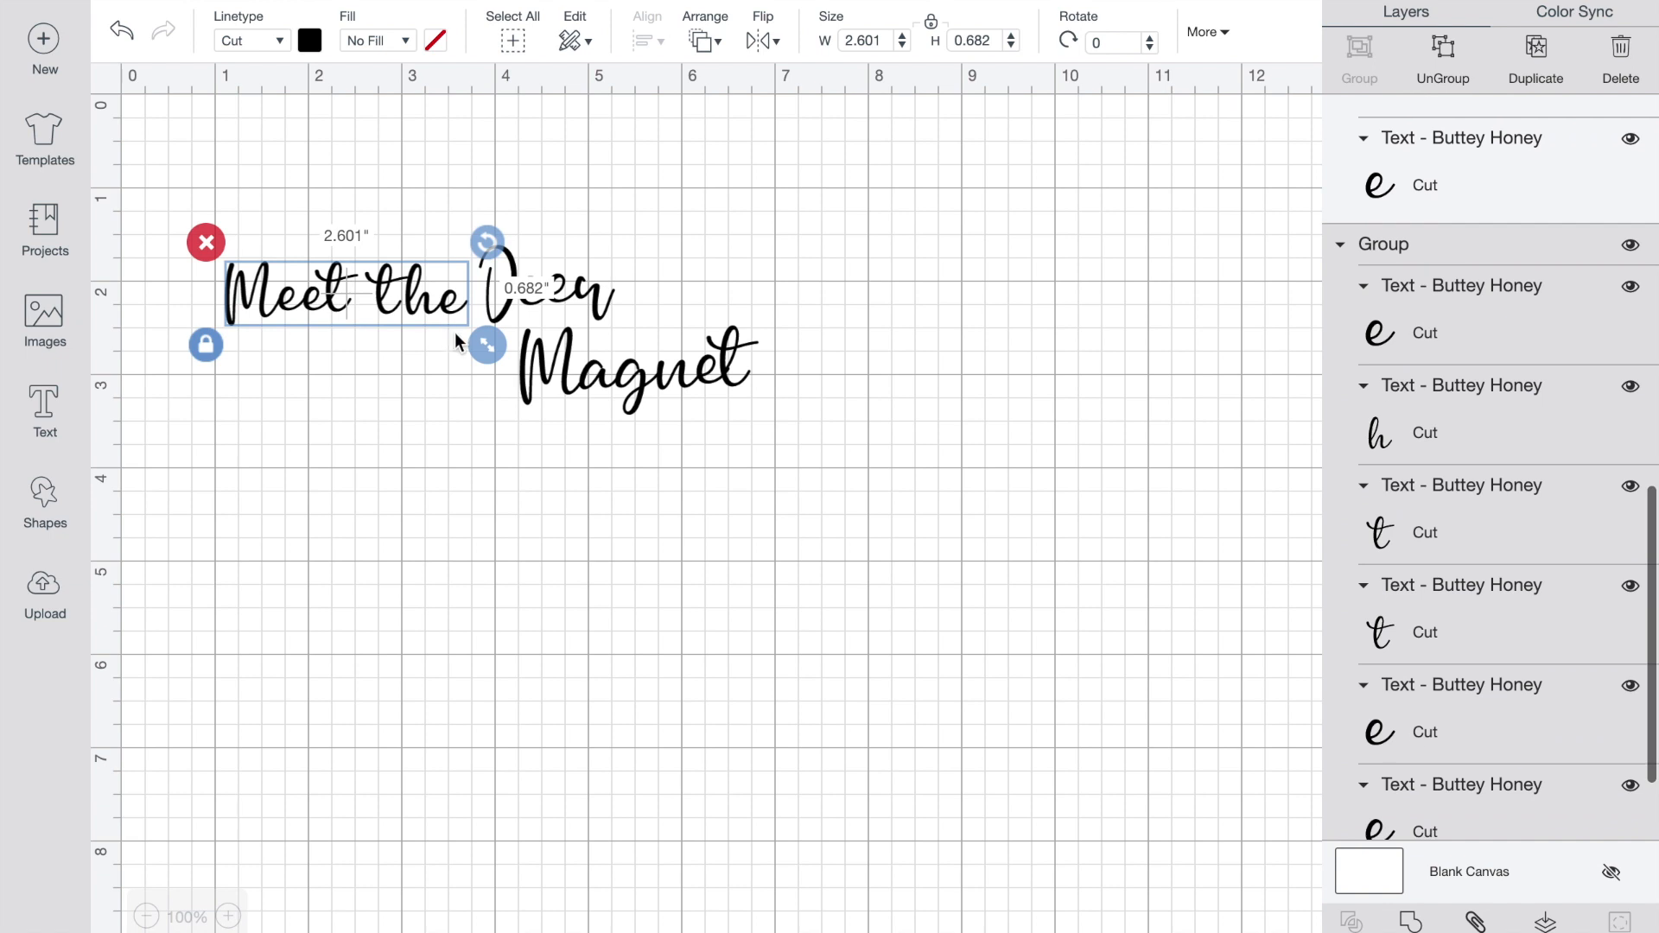
drag(482, 344, 470, 341)
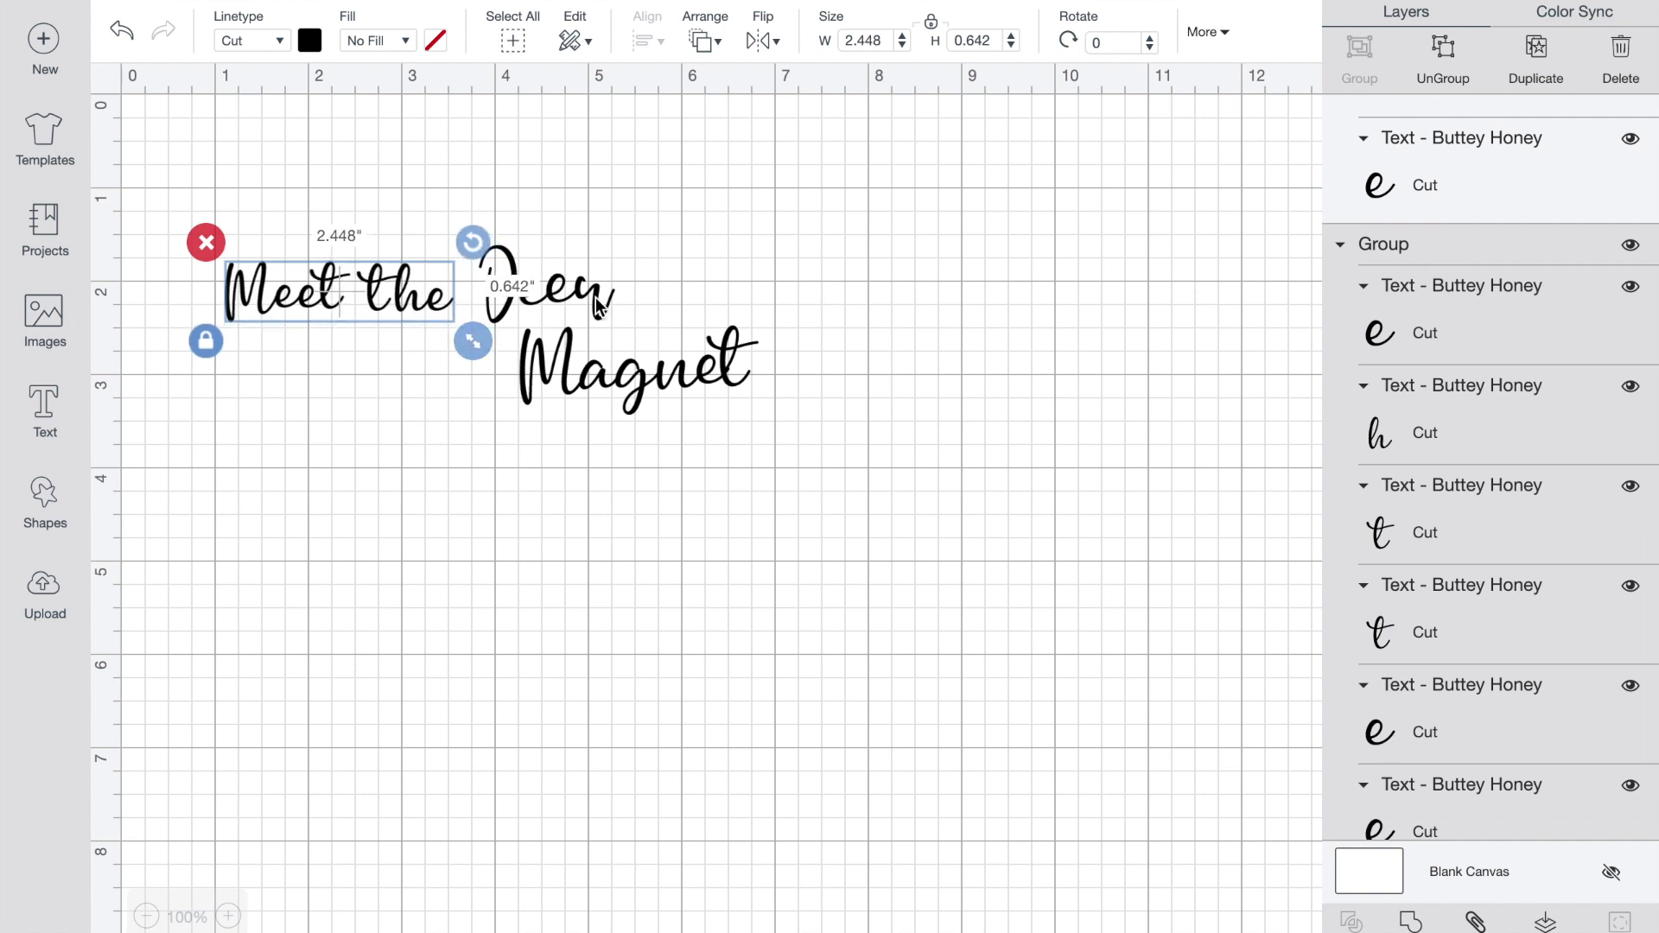
- Move "Deer Magnet" closer to "Meet the" and tilt it slightly counterclockwise, to a rotation of about 354.6 degrees
click(596, 304)
drag(596, 304, 584, 297)
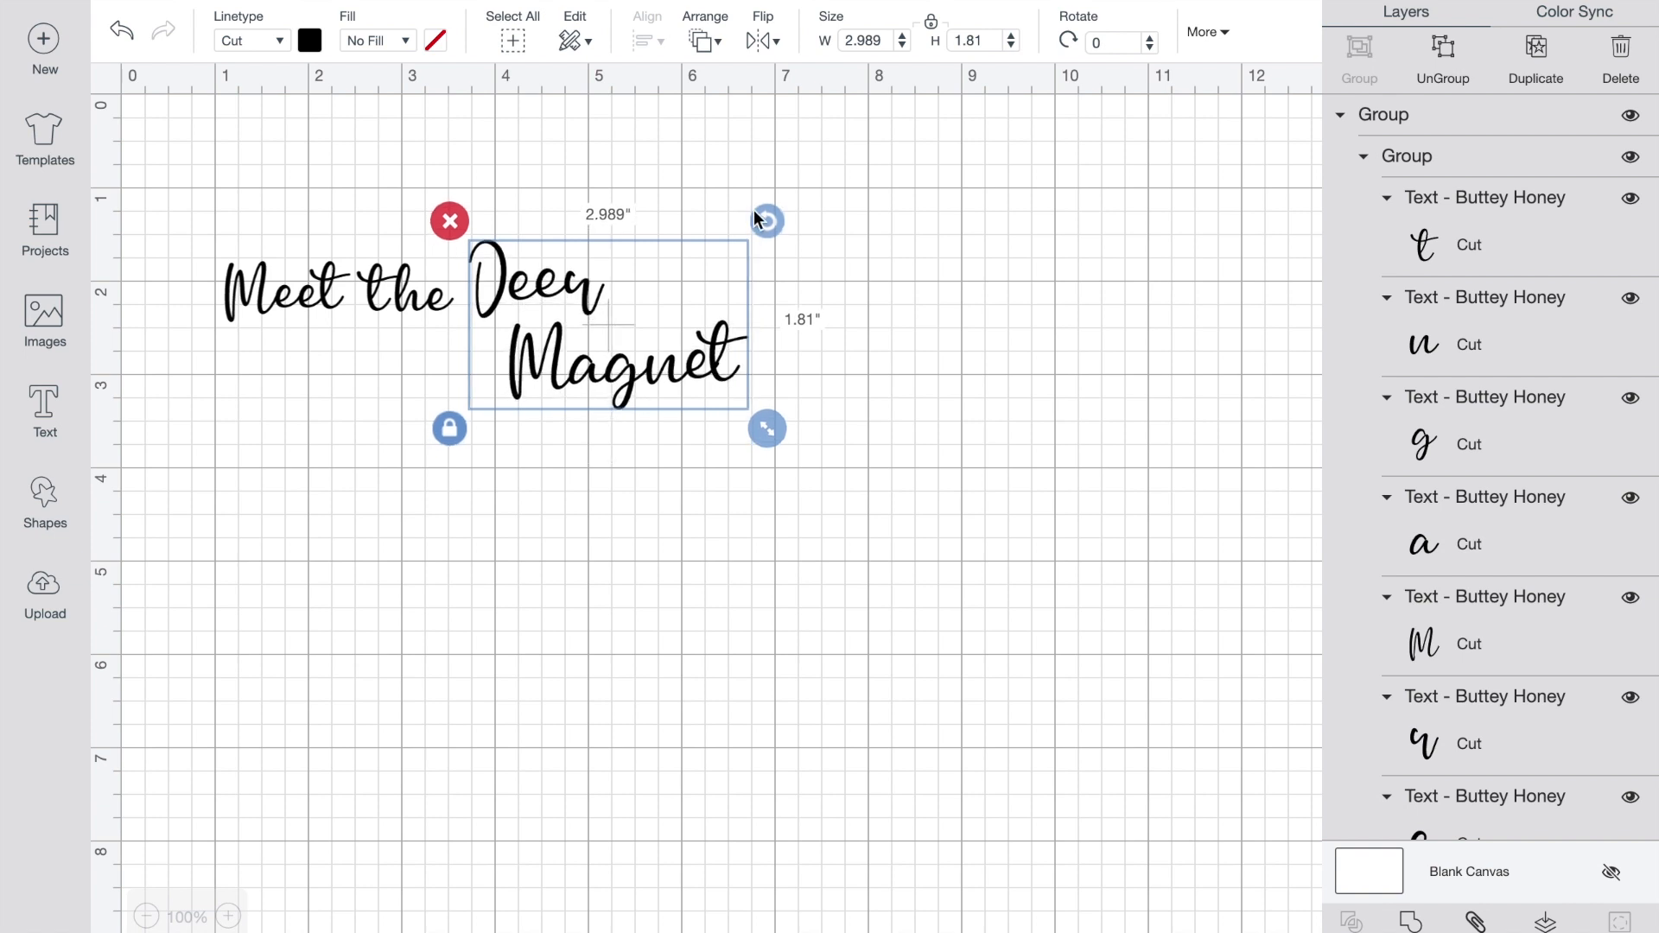
drag(761, 220, 748, 195)
drag(625, 372, 627, 366)
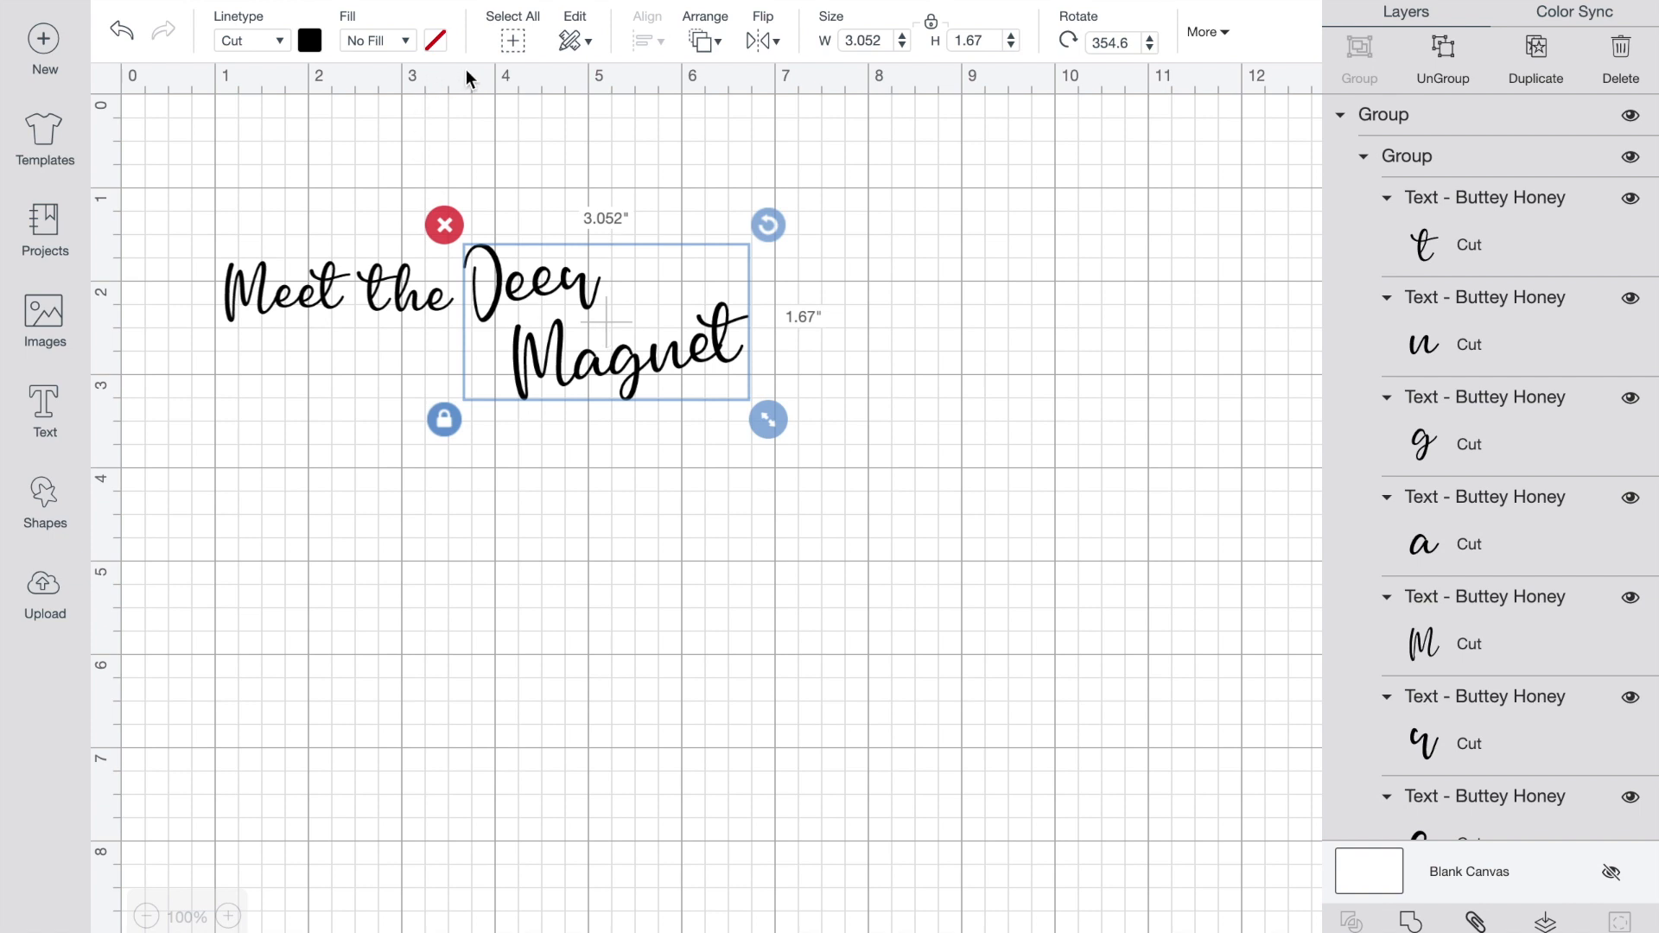
- Group all of the "Meet the Deer Magnet" lettering into one object and leave nothing selected
click(515, 42)
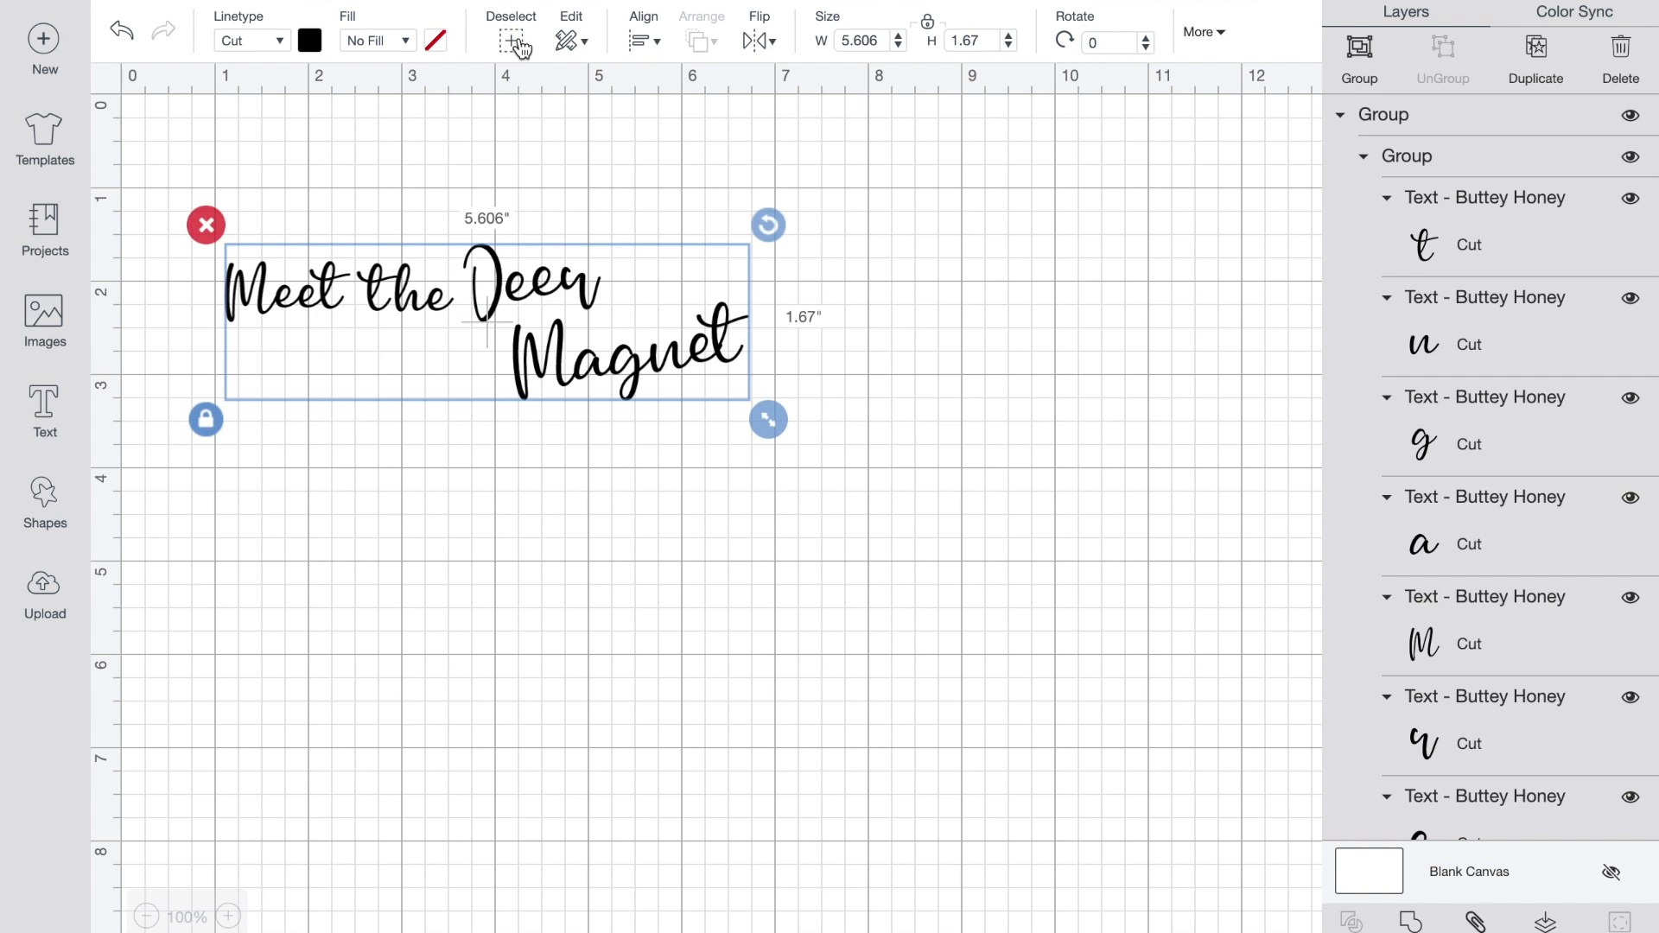
click(1359, 53)
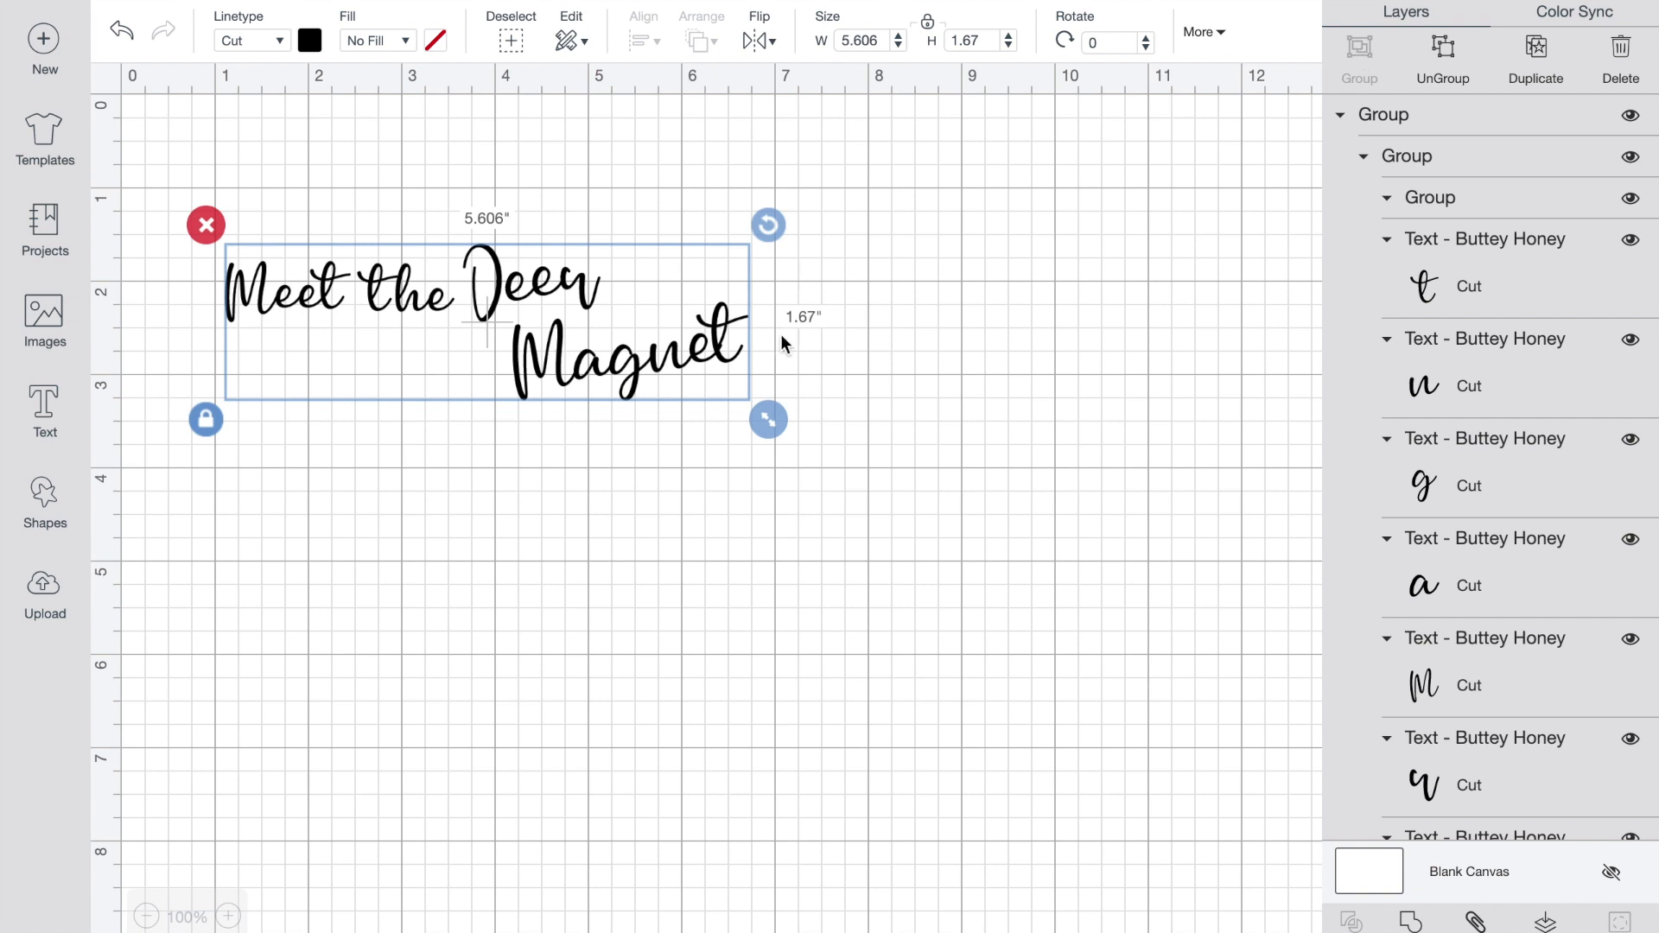
click(708, 658)
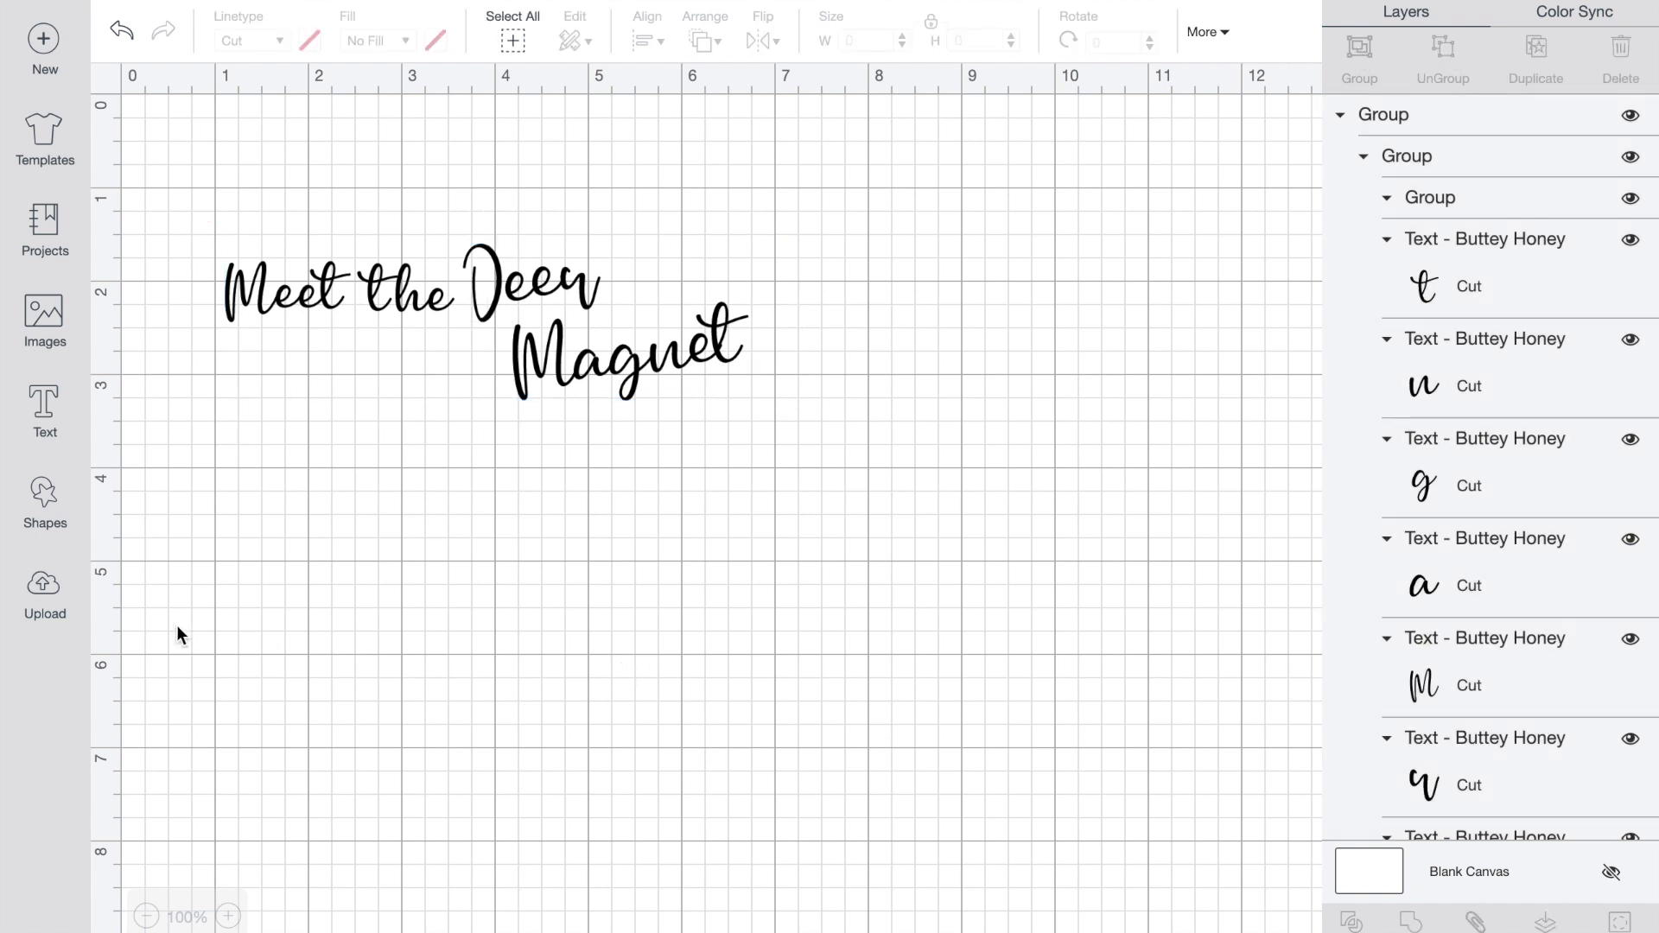
- Add a square, move it toward the canvas's upper-left corner and enlarge it to about 7.3 by 7.3 inches
click(45, 499)
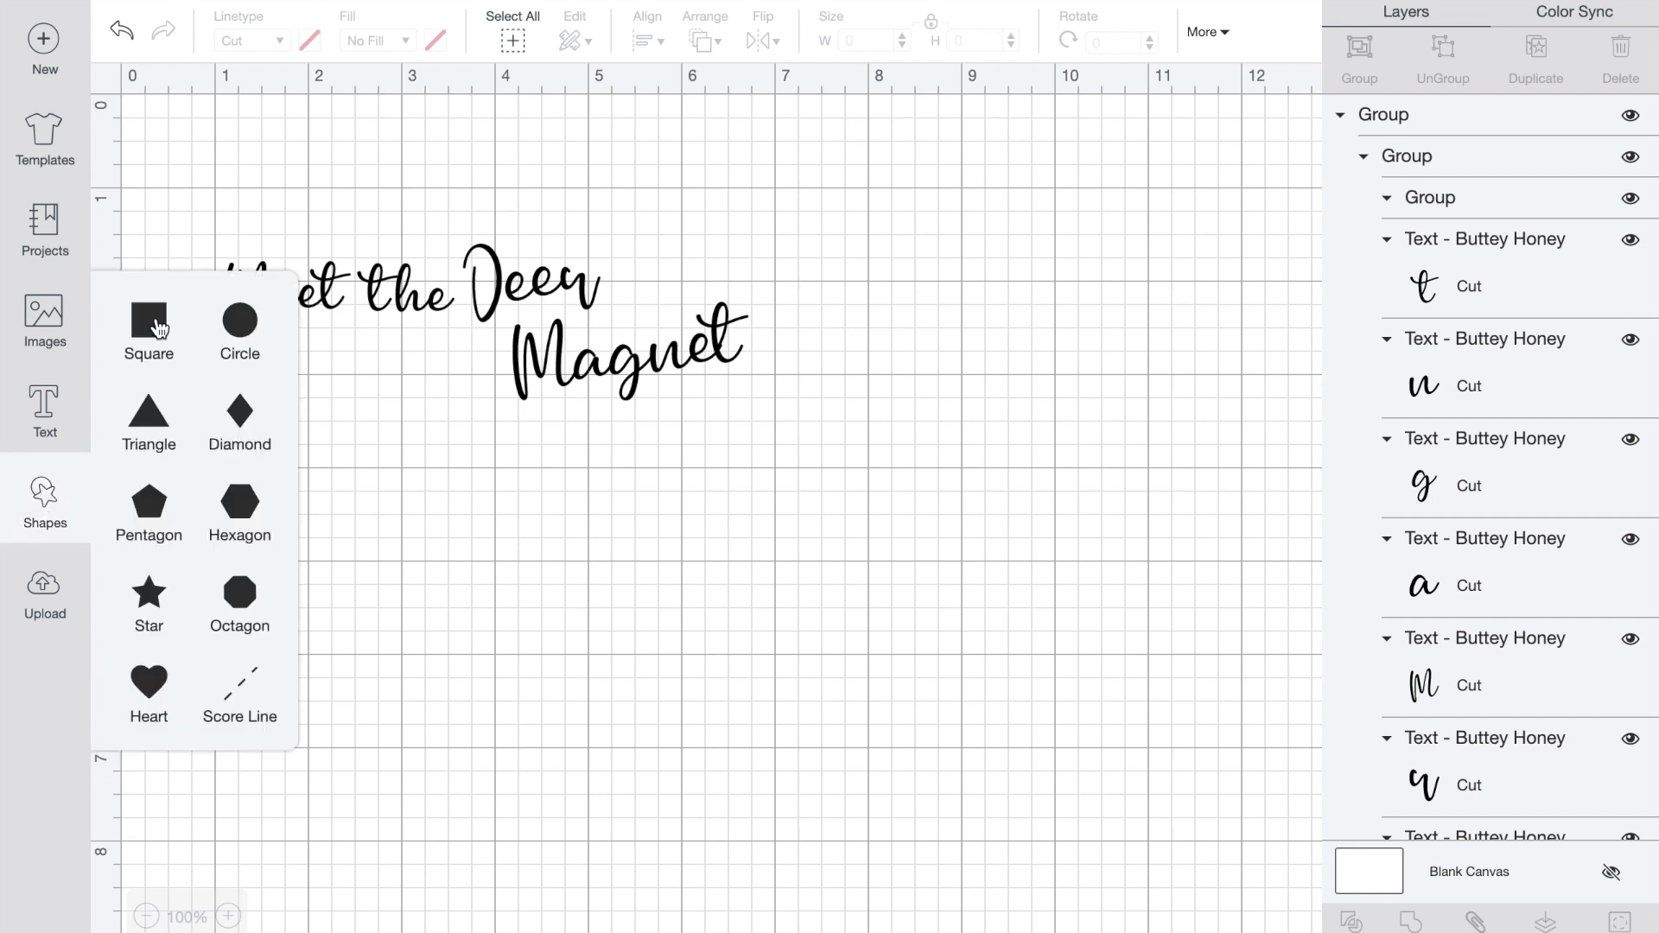
click(156, 330)
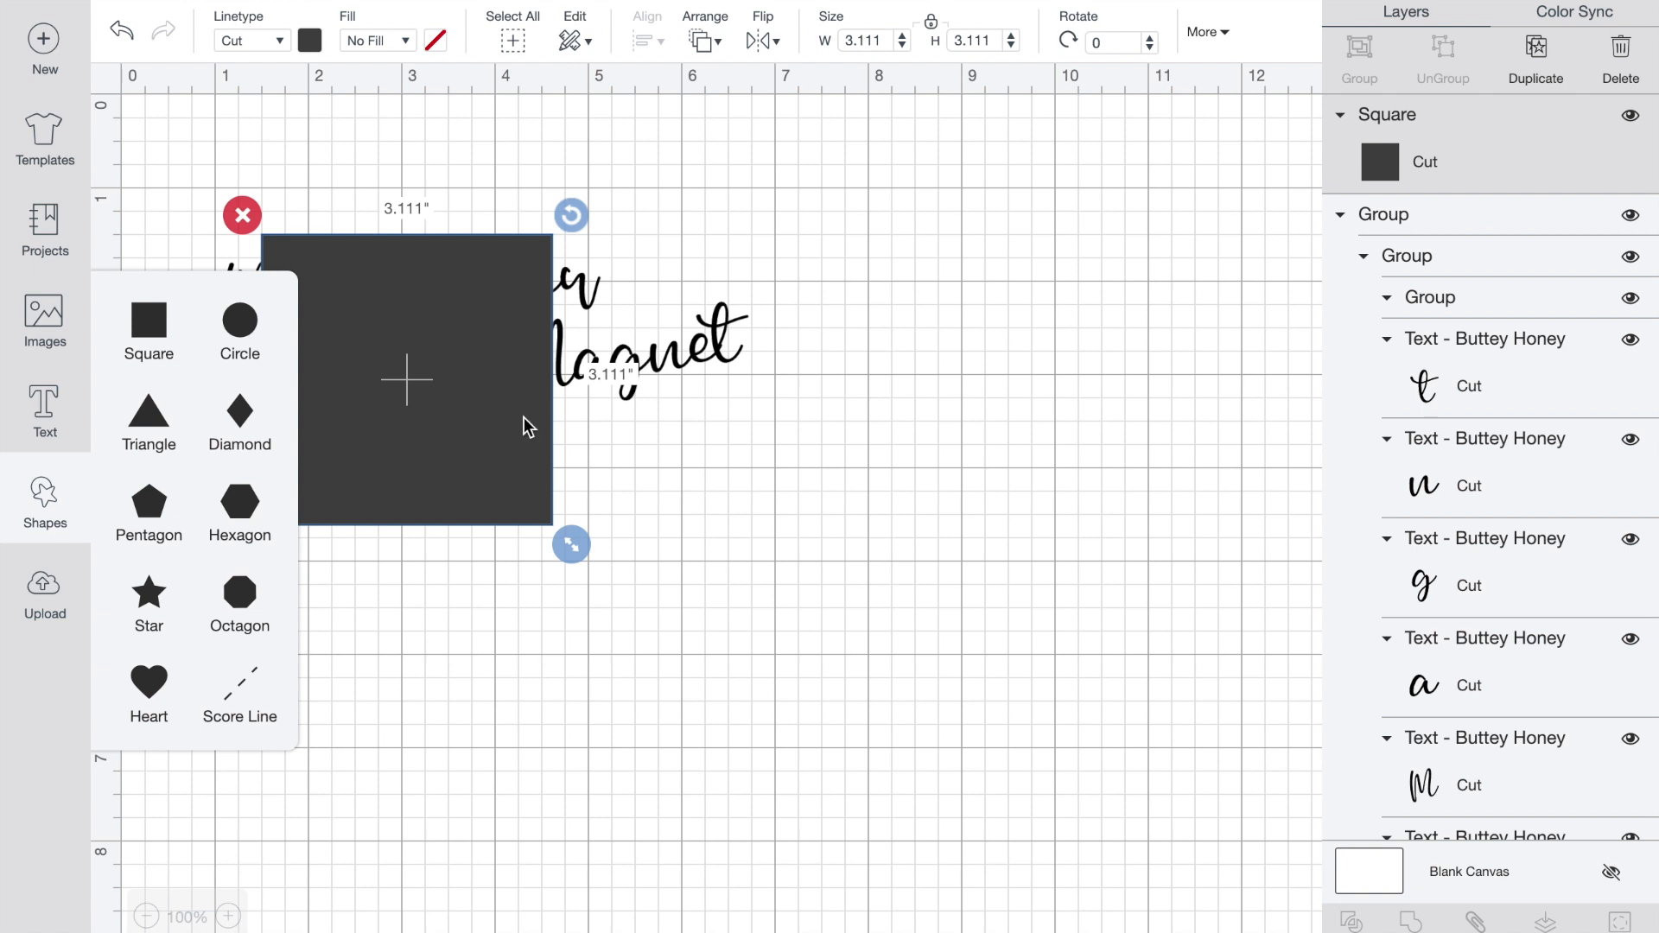
click(527, 481)
drag(527, 481, 447, 363)
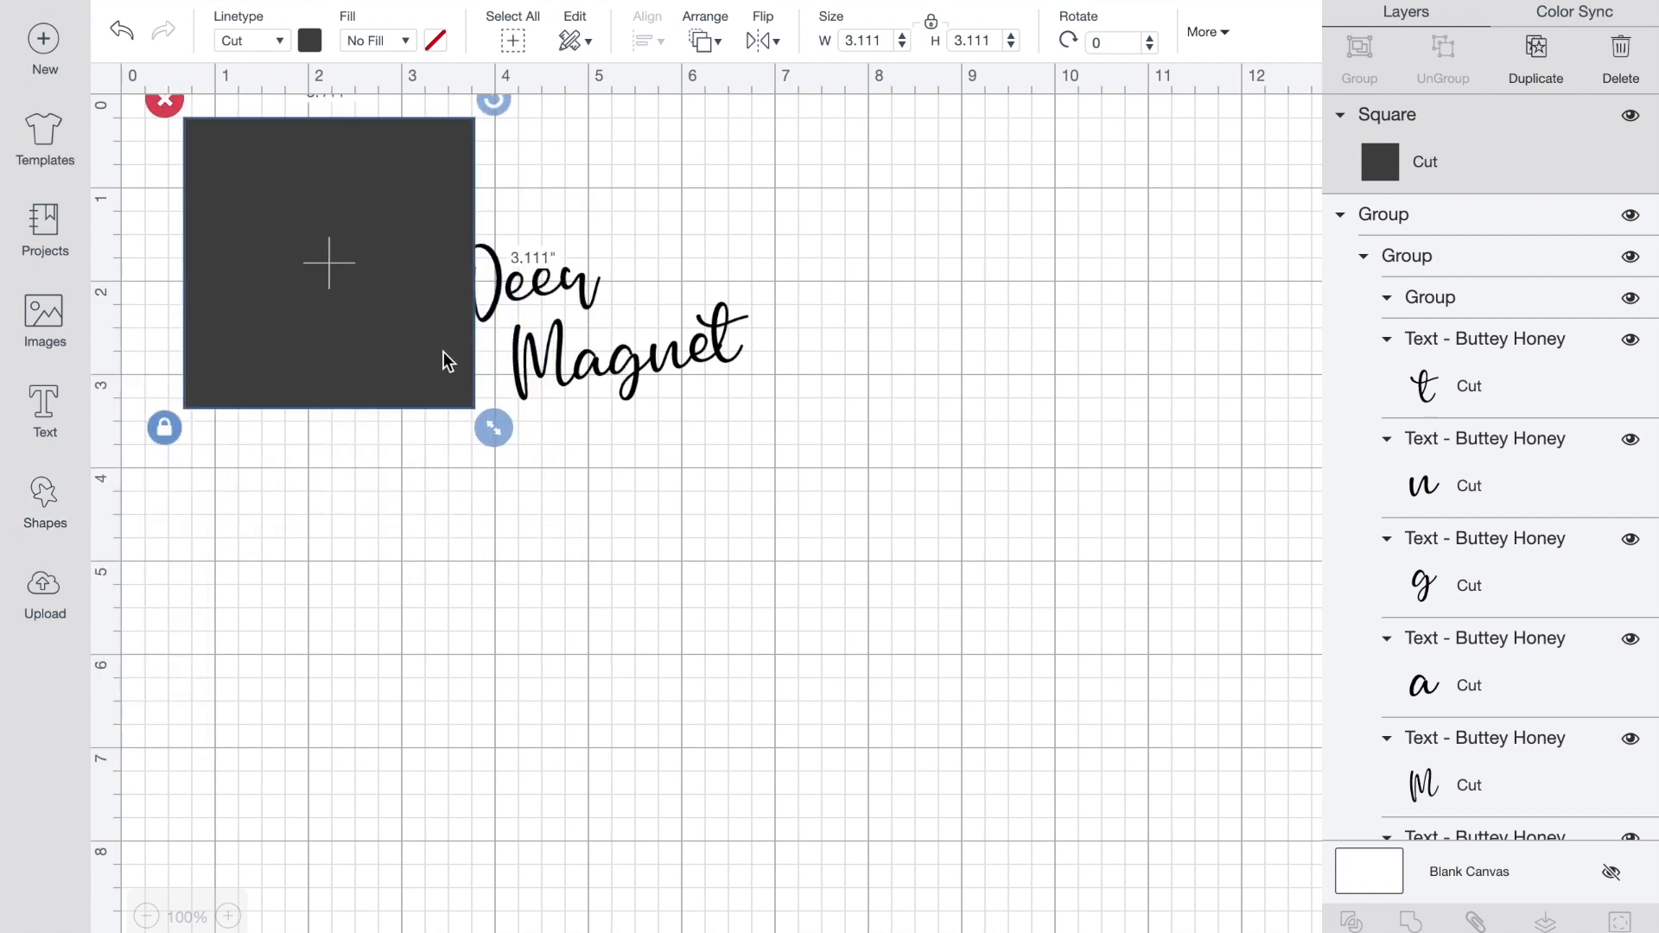
drag(493, 428, 1088, 830)
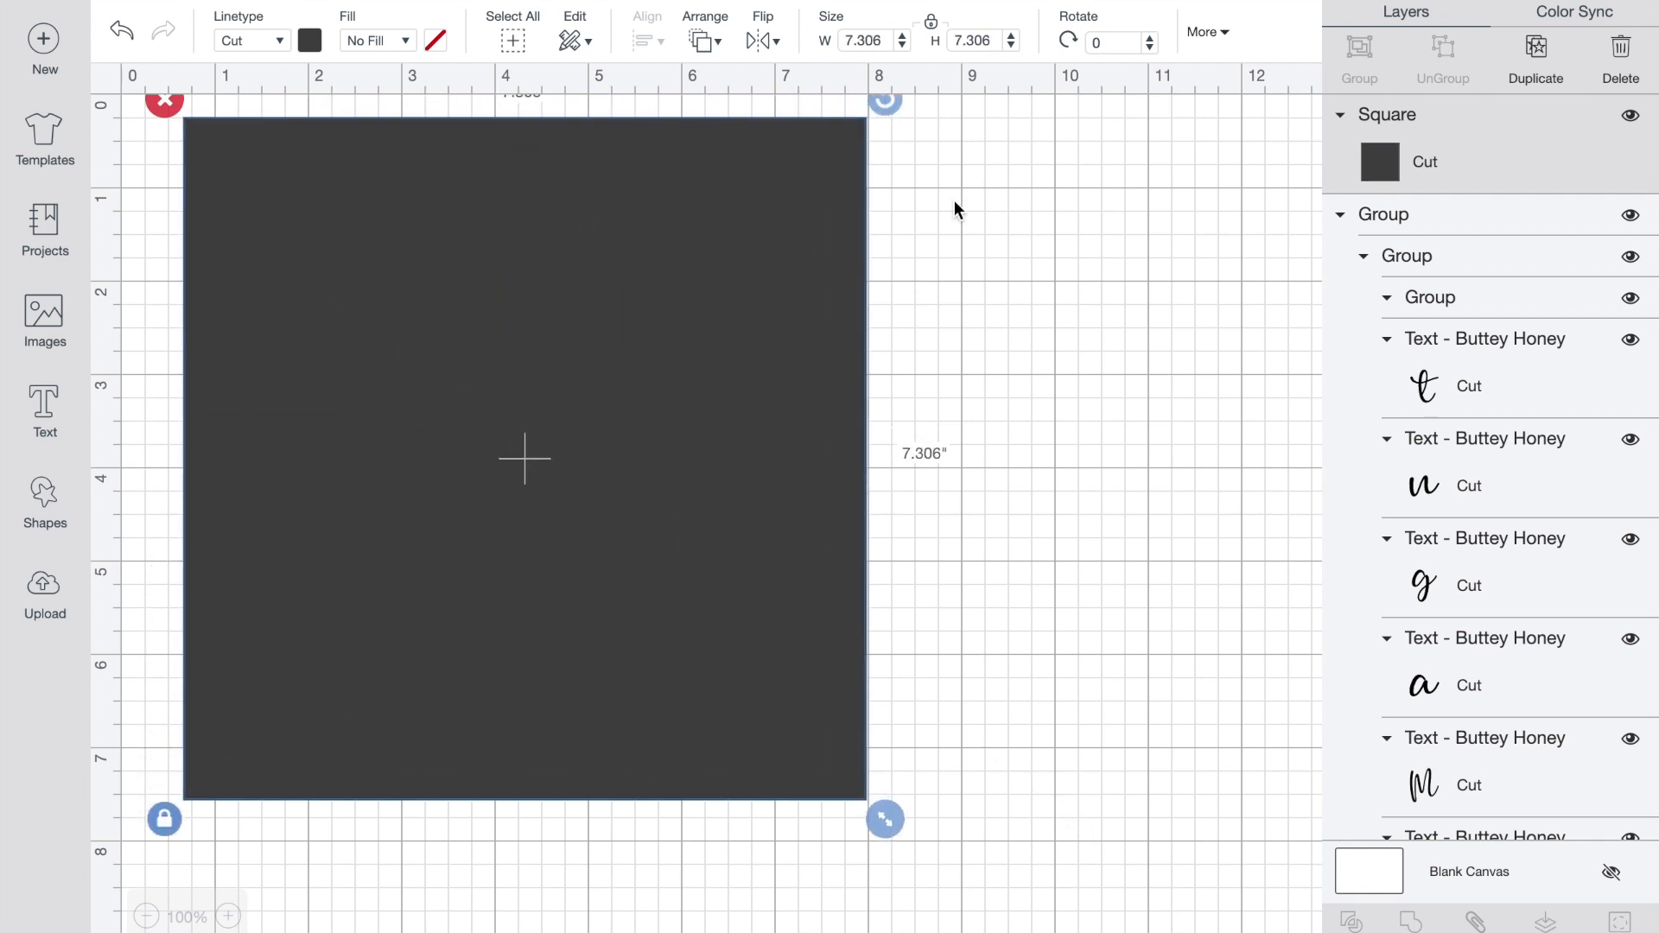
- Color the square white, send it behind the lettering, shift it slightly up and left, and leave nothing selected
click(311, 41)
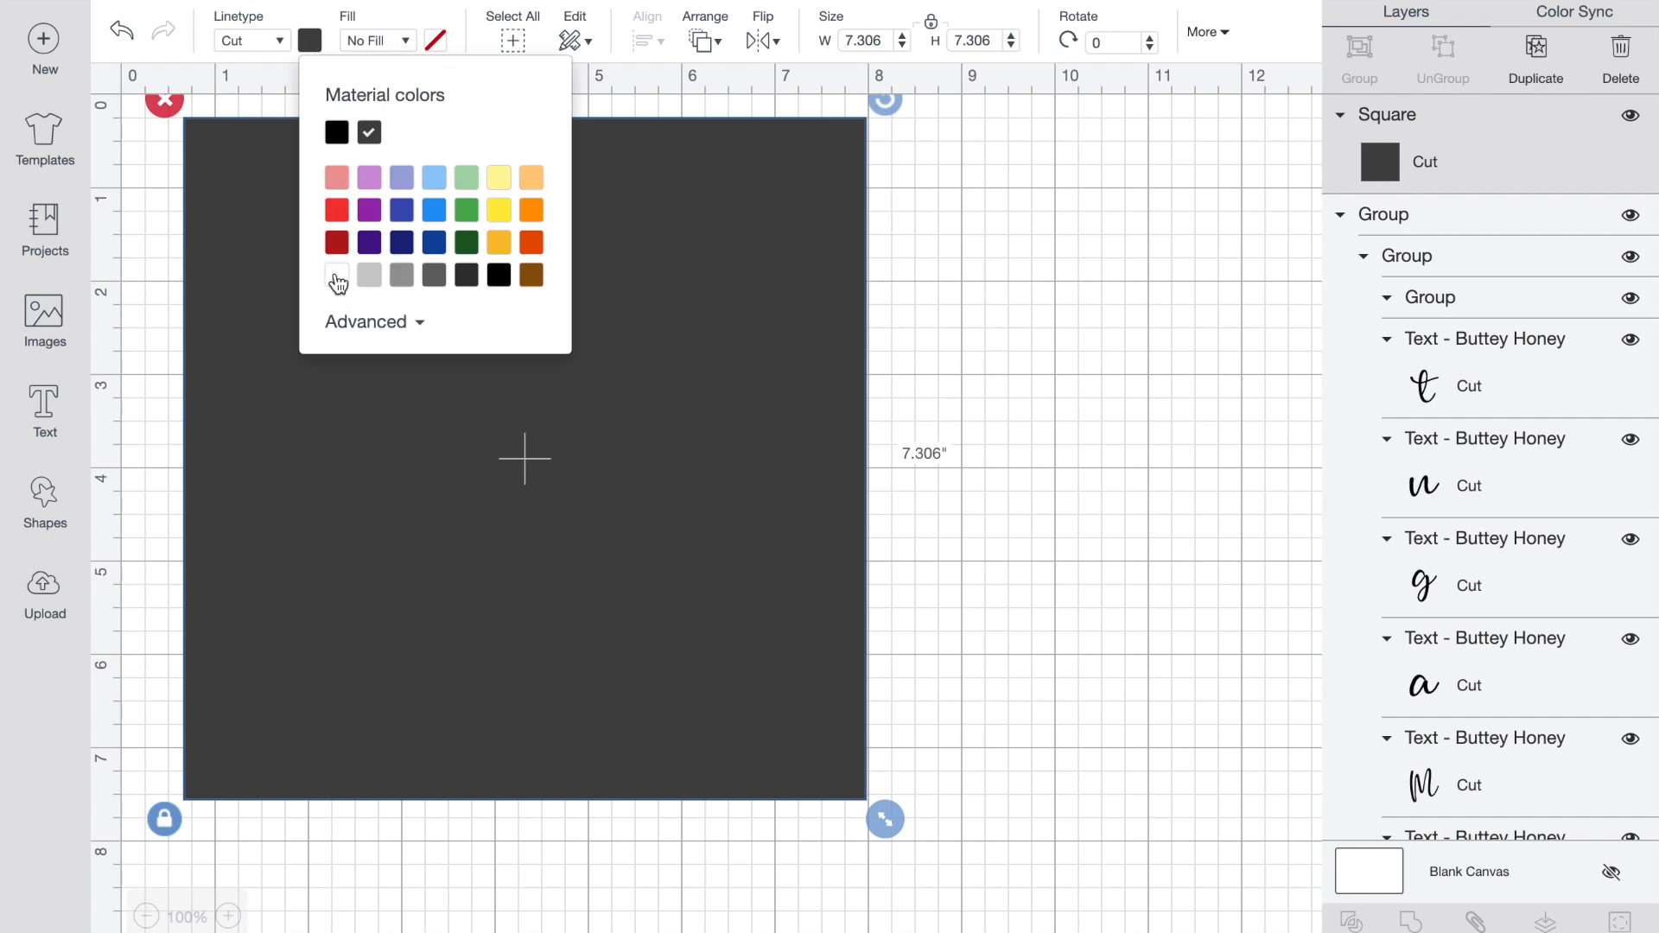
click(337, 277)
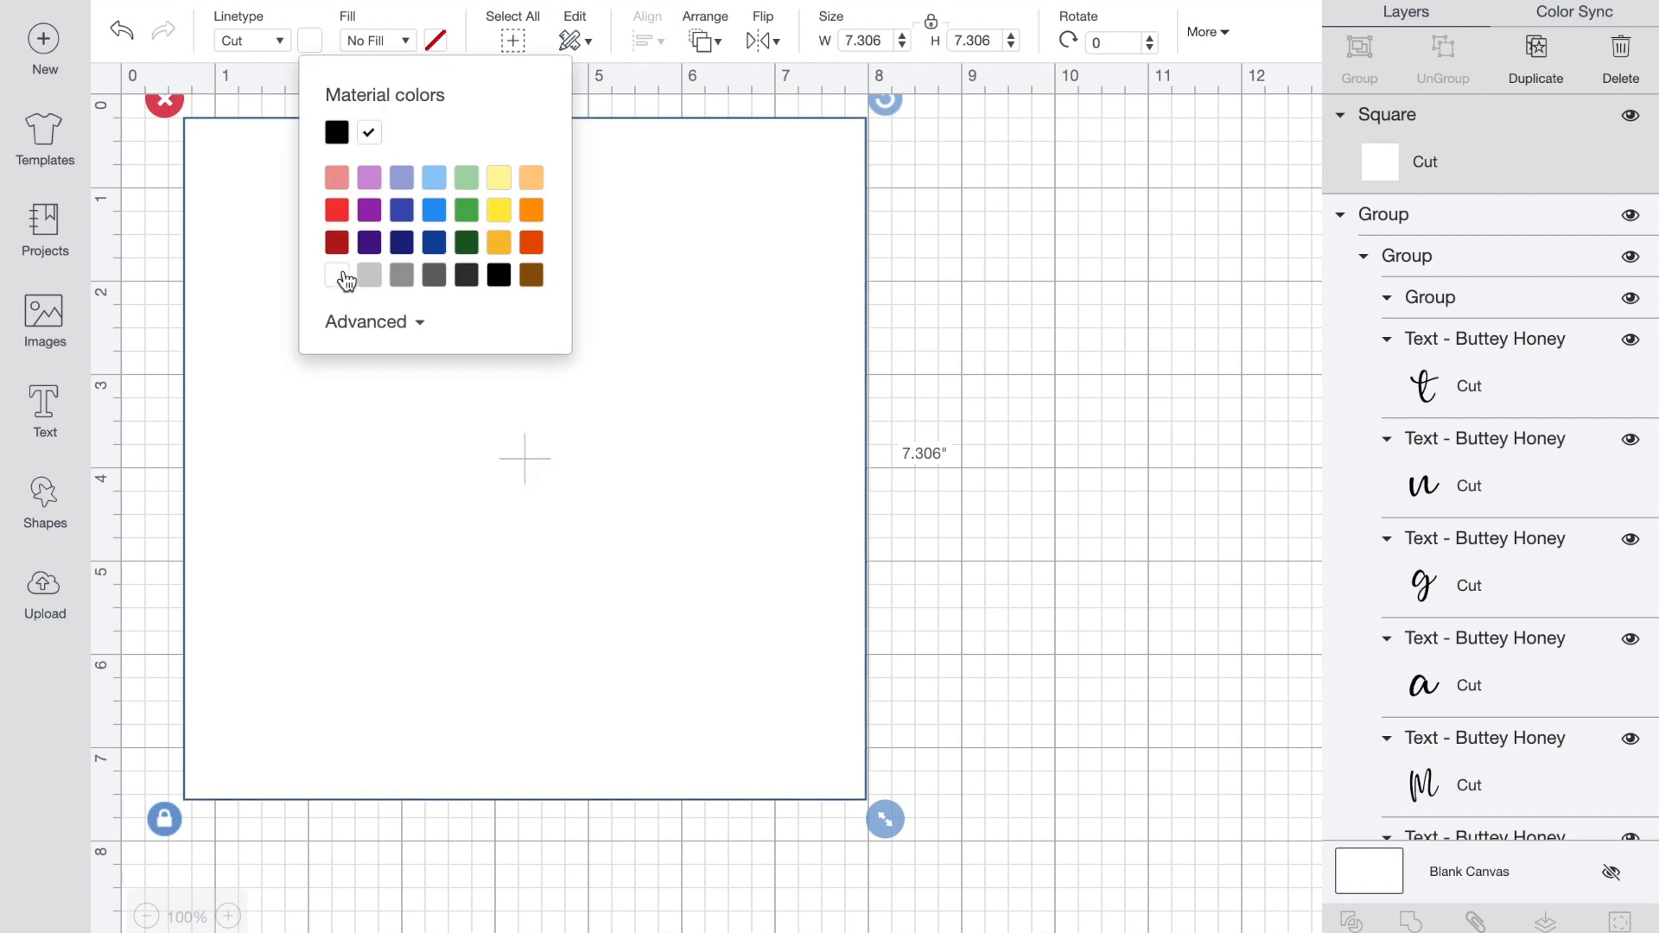
click(707, 42)
click(732, 87)
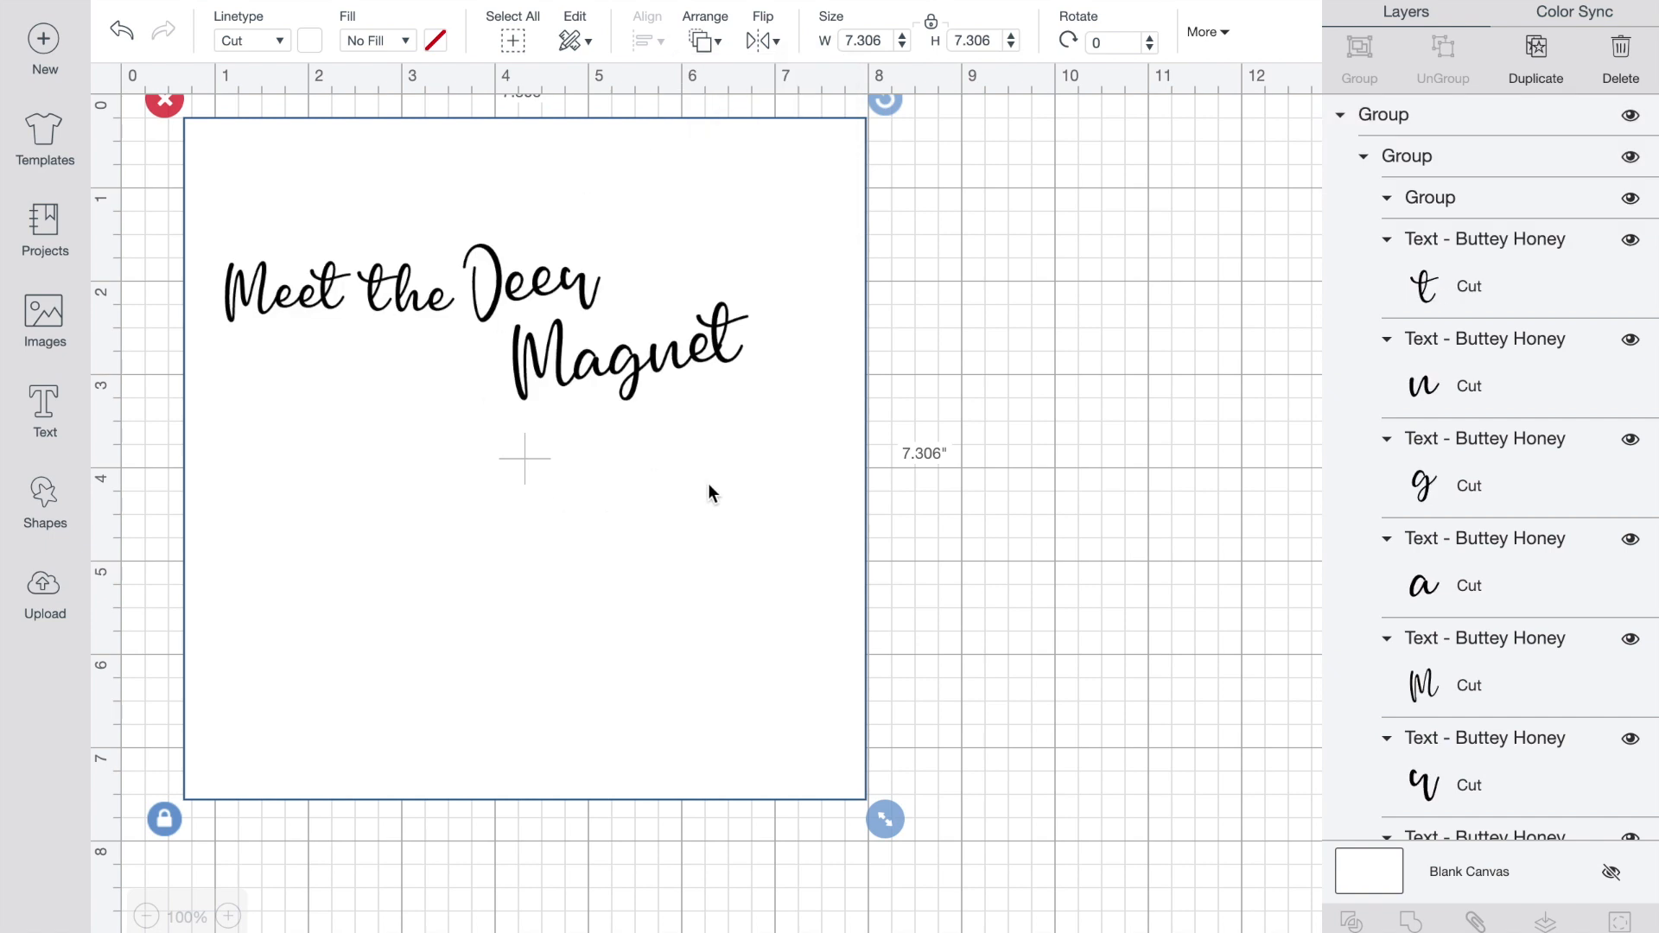
drag(707, 484, 676, 451)
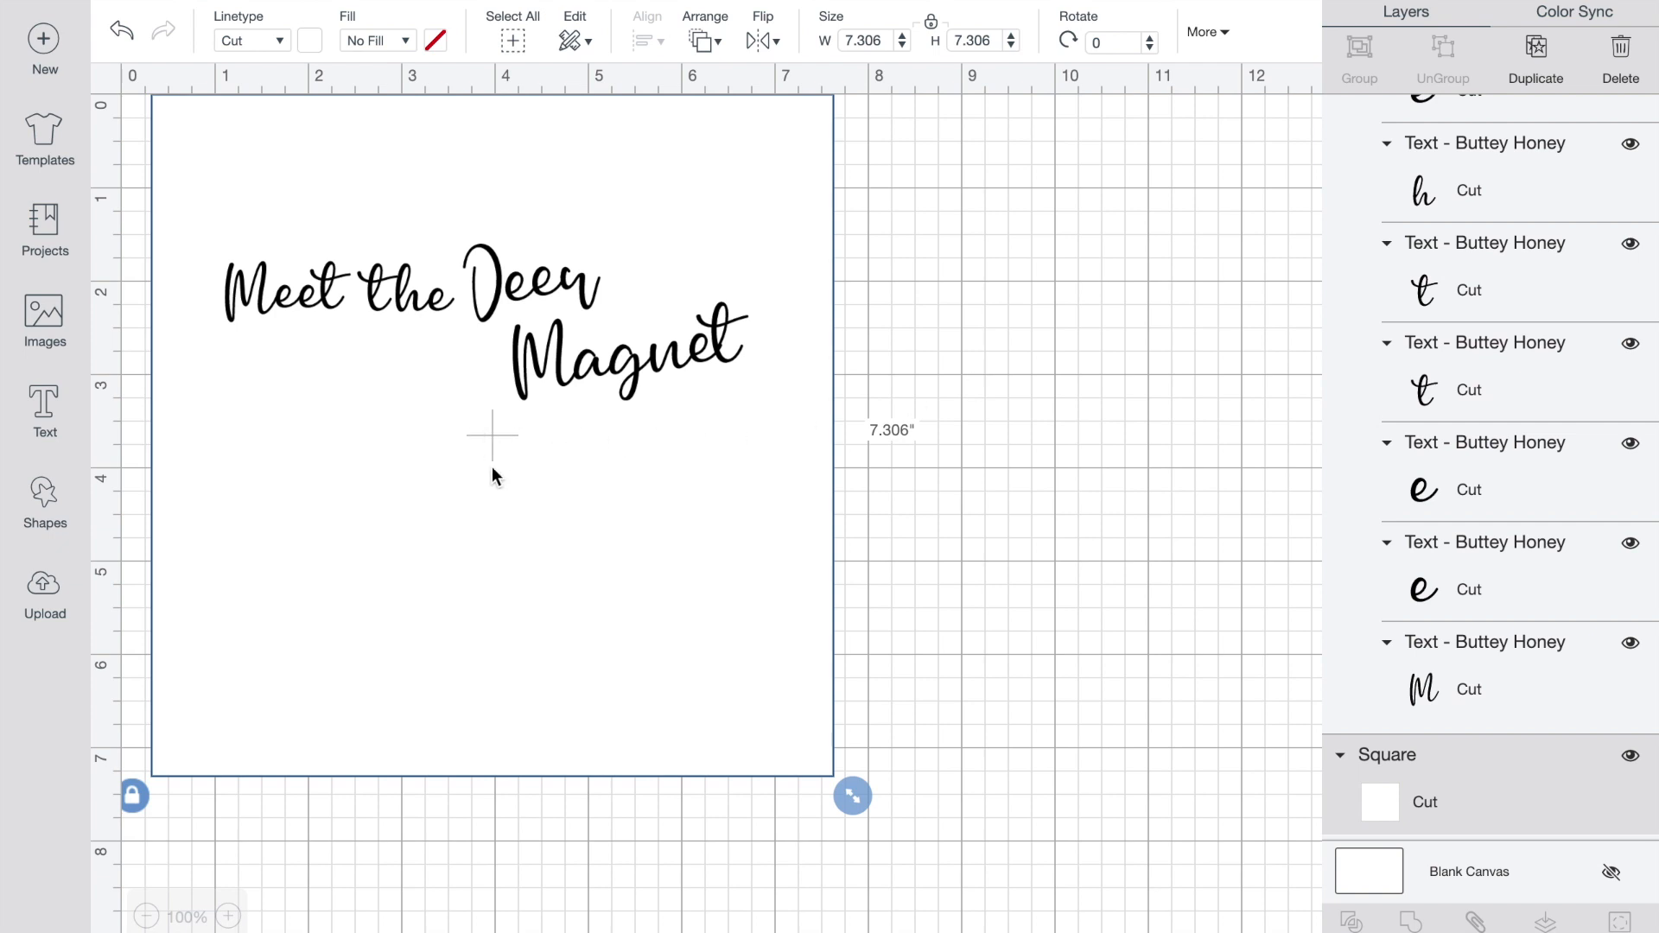
click(1078, 333)
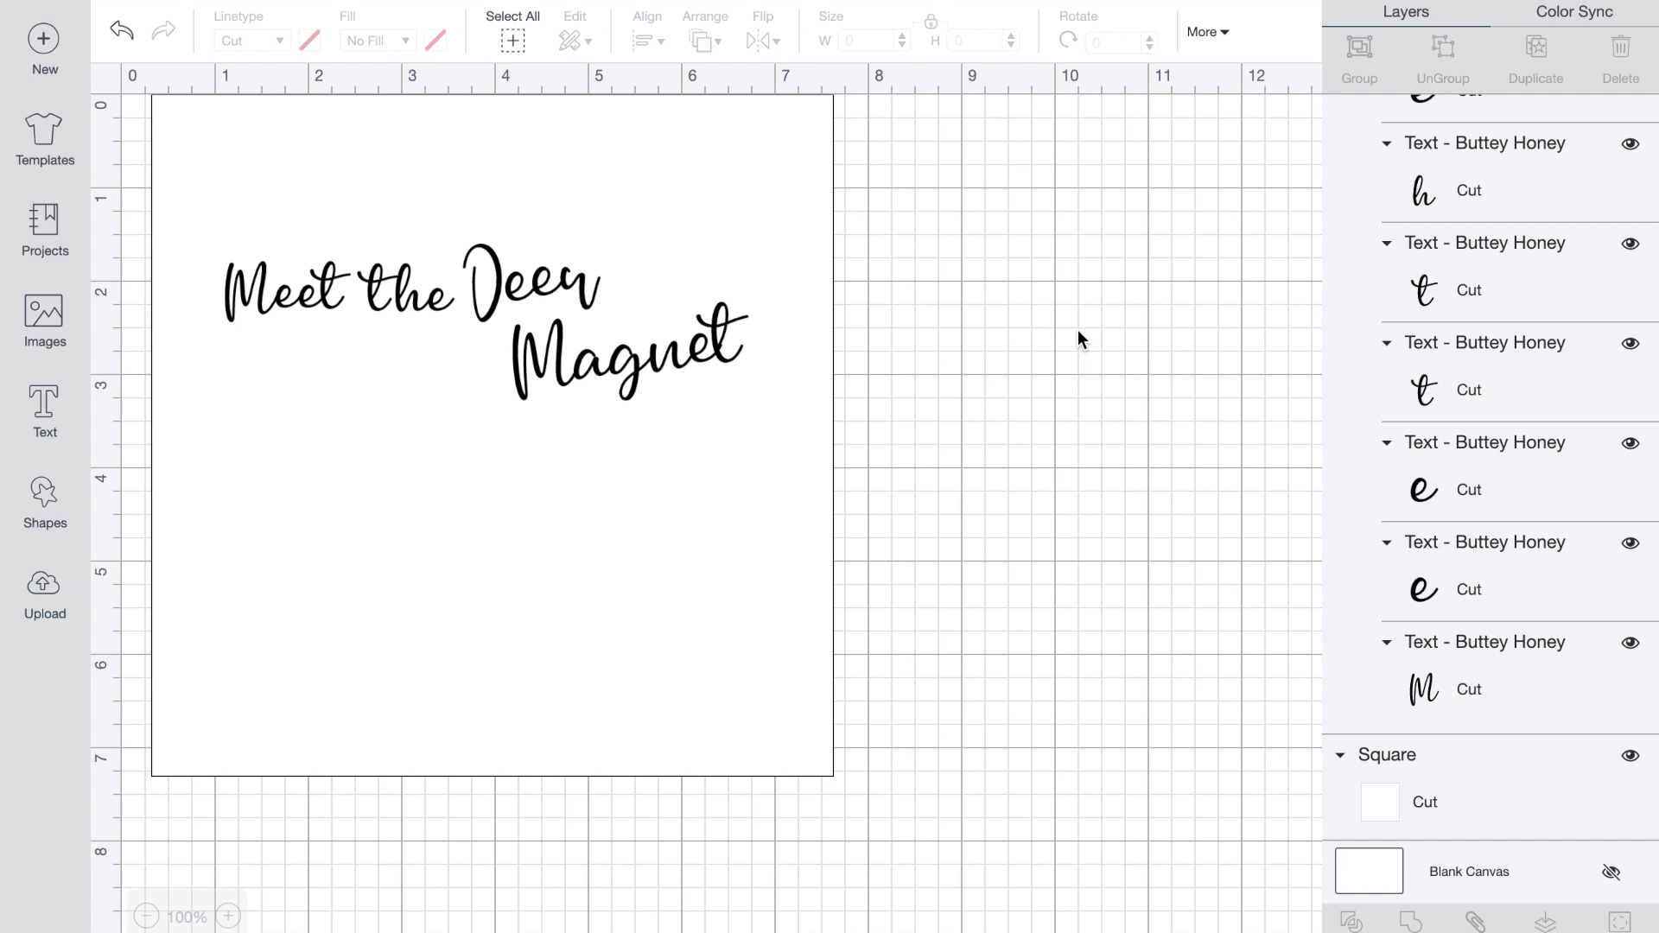
- Capture a screenshot of the lettering on the white square and open that PNG from the Desktop in Adobe Photoshop 2020
key(super+shift+4)
mouse_move(196, 175)
mouse_down()
mouse_move(207, 475)
mouse_move(806, 485)
mouse_up()
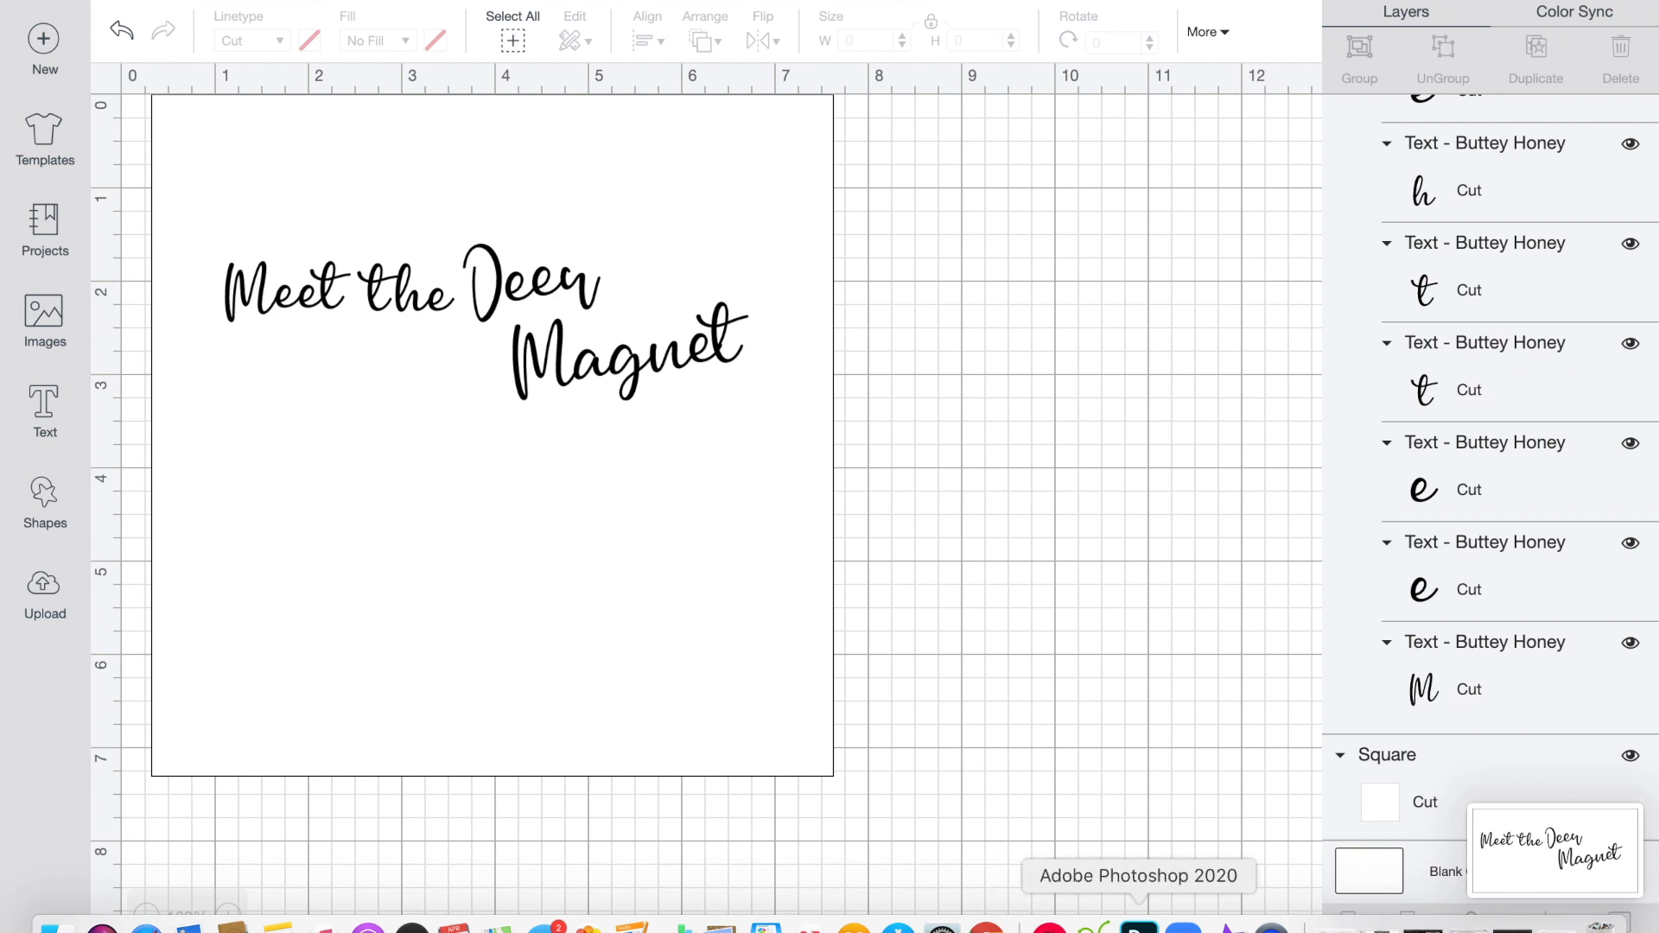
click(1139, 925)
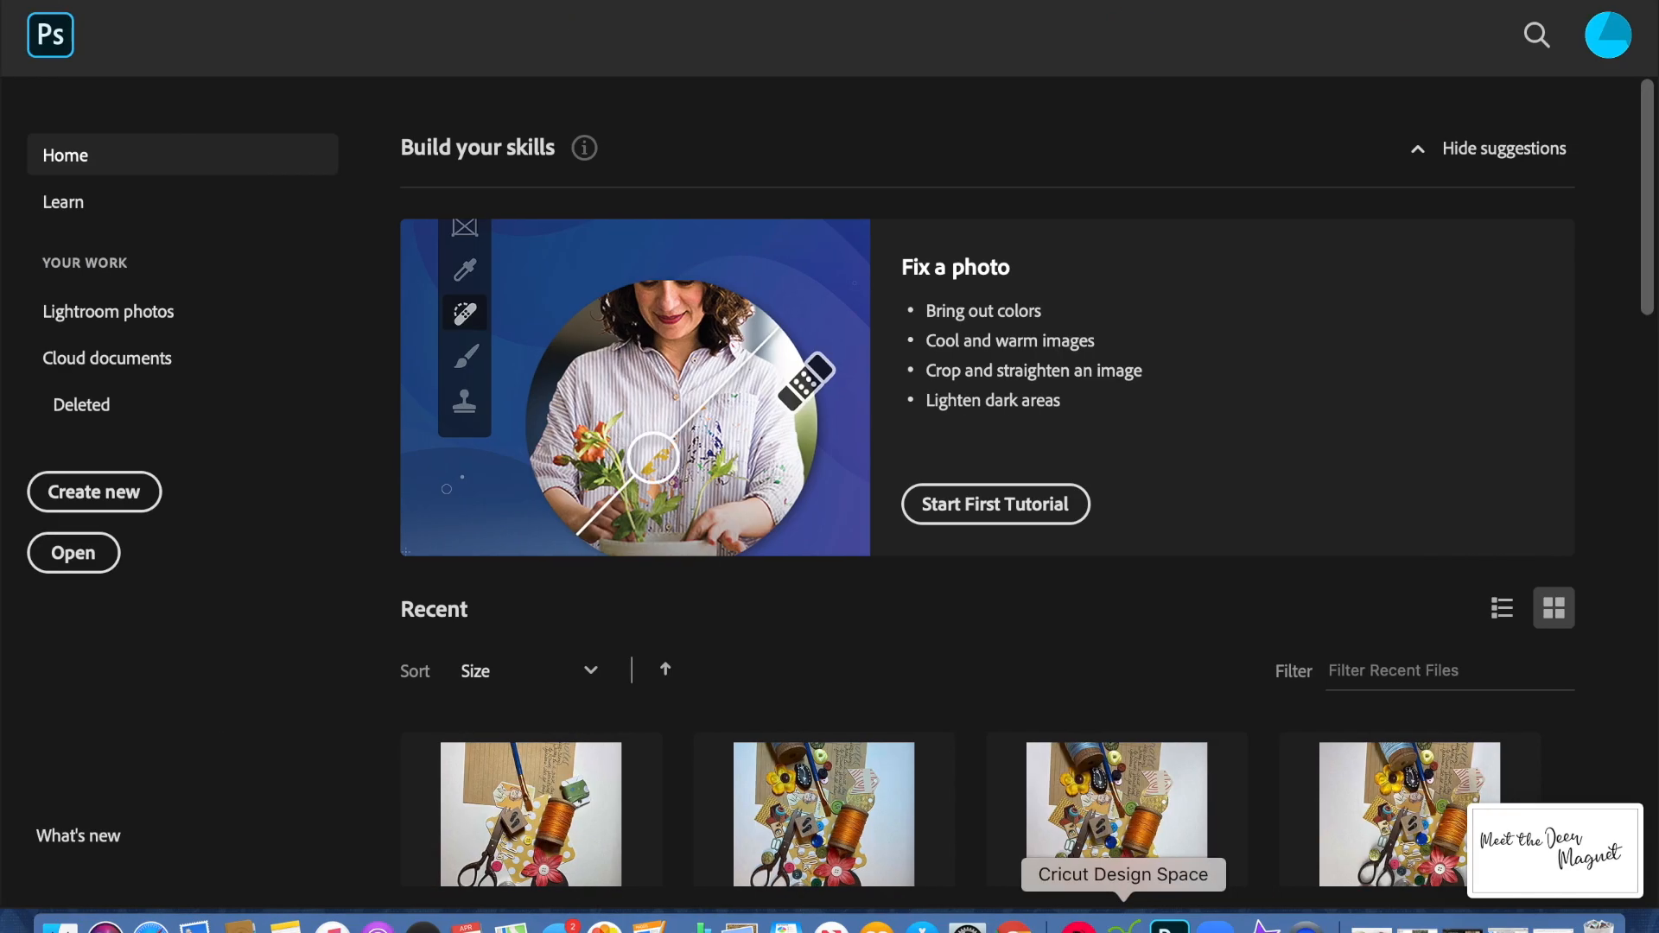
click(80, 559)
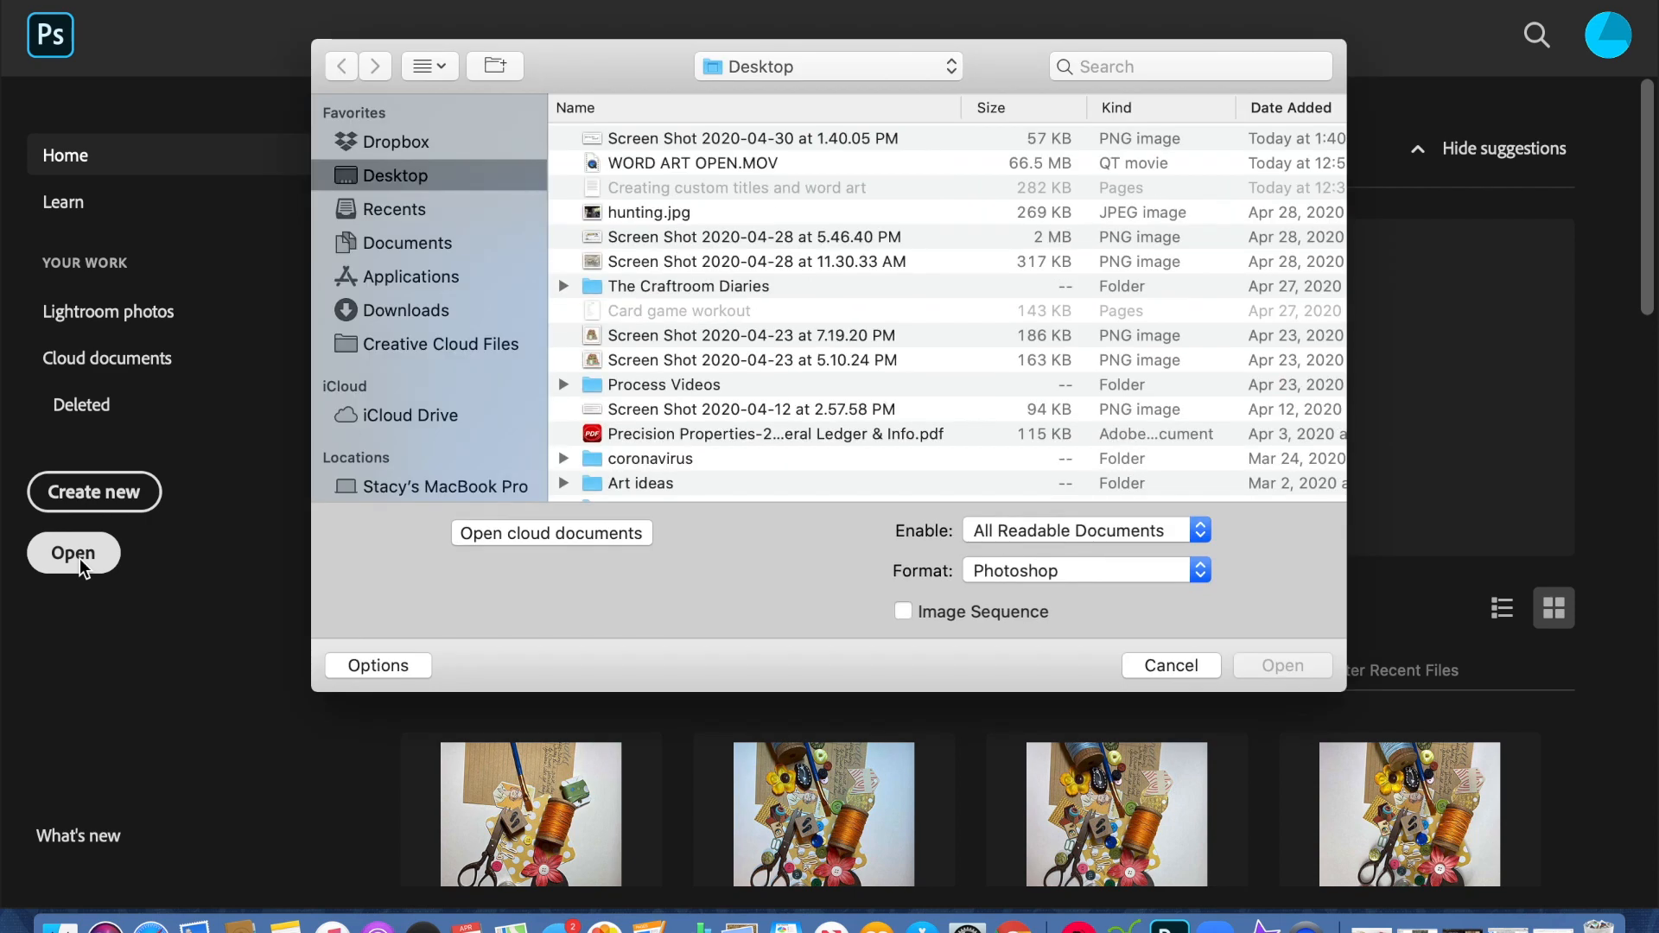
click(657, 140)
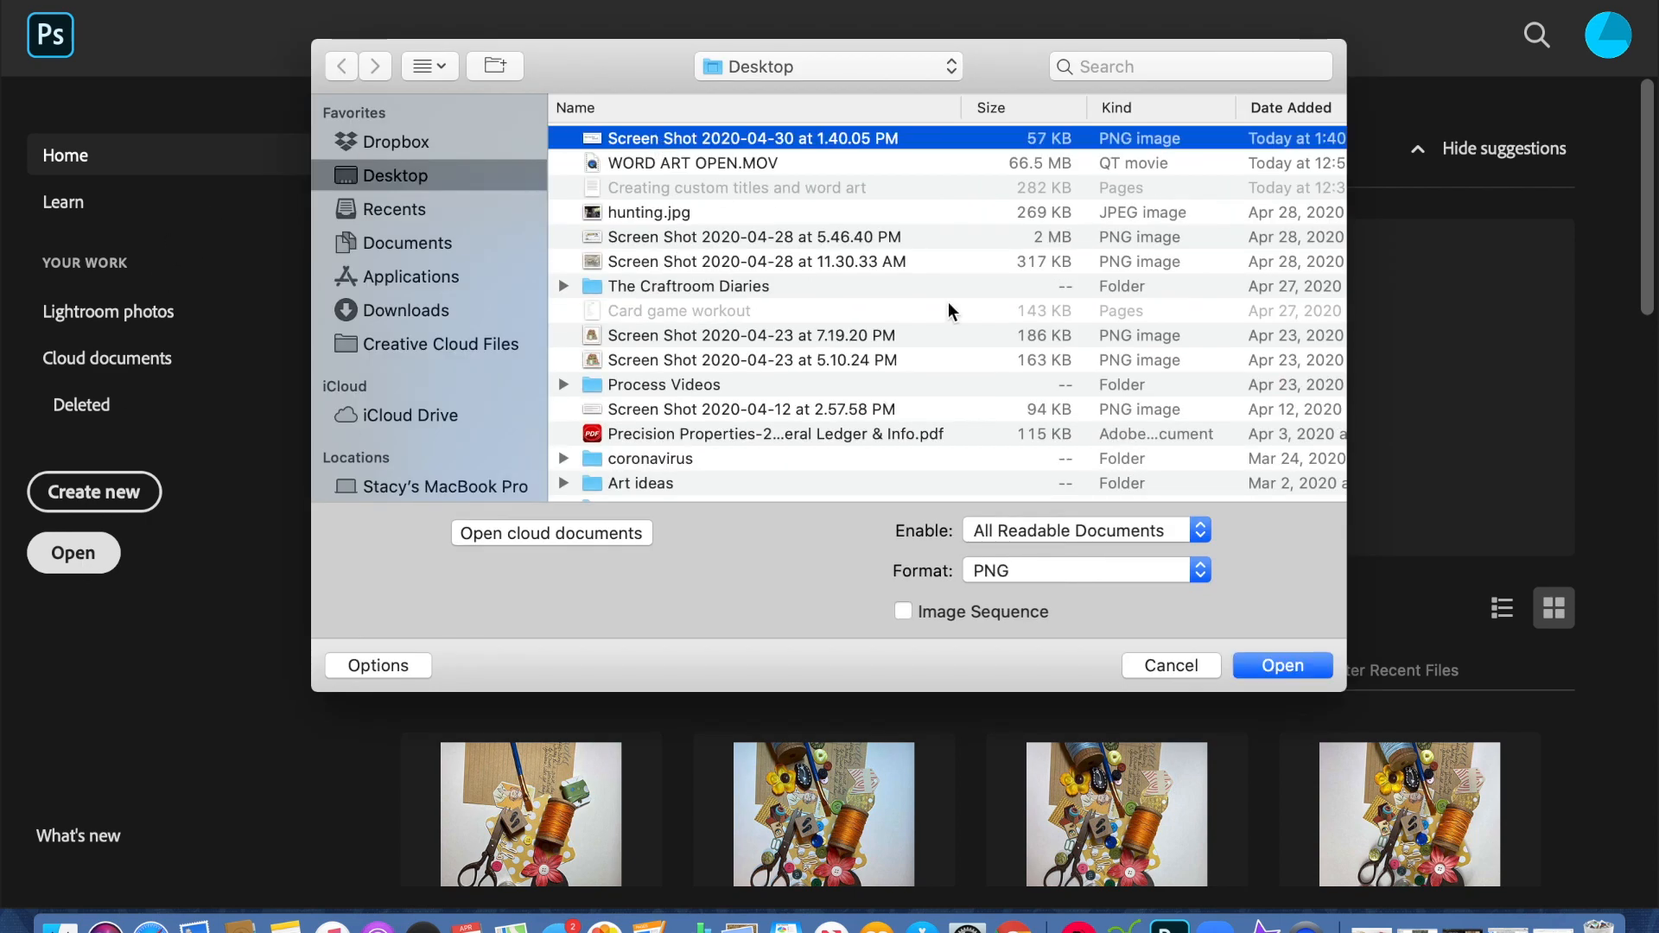
click(1282, 671)
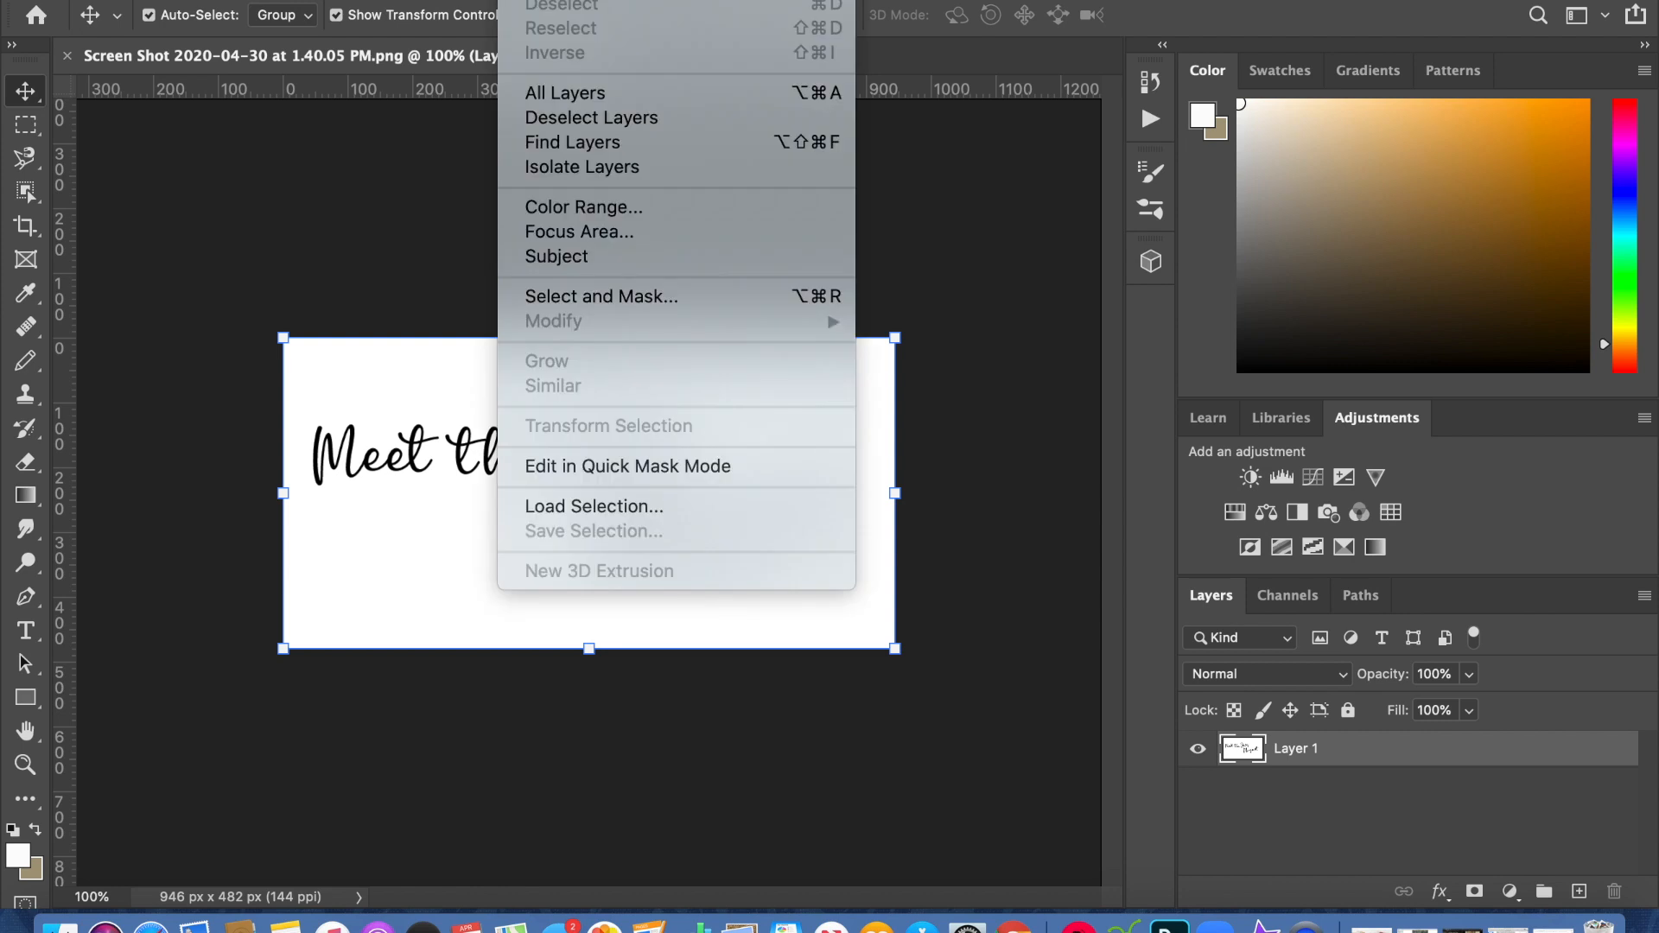
- Select the lettering with a Sampled Colors Color Range at fuzziness 115 and add a new layer
click(572, 208)
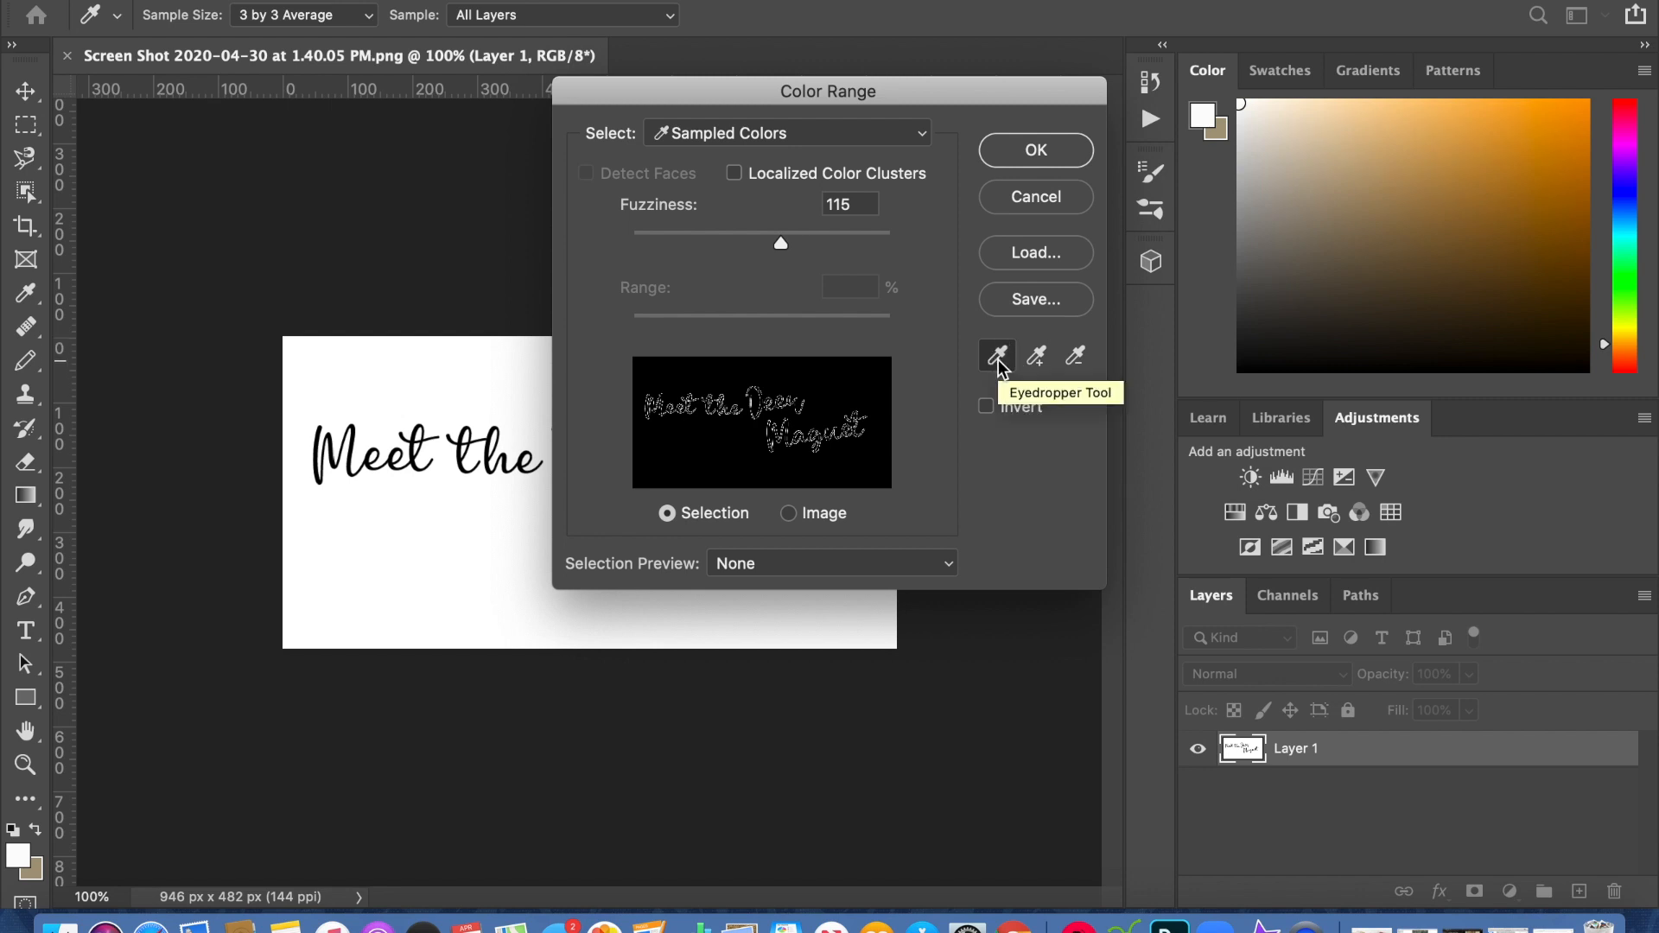
click(1035, 149)
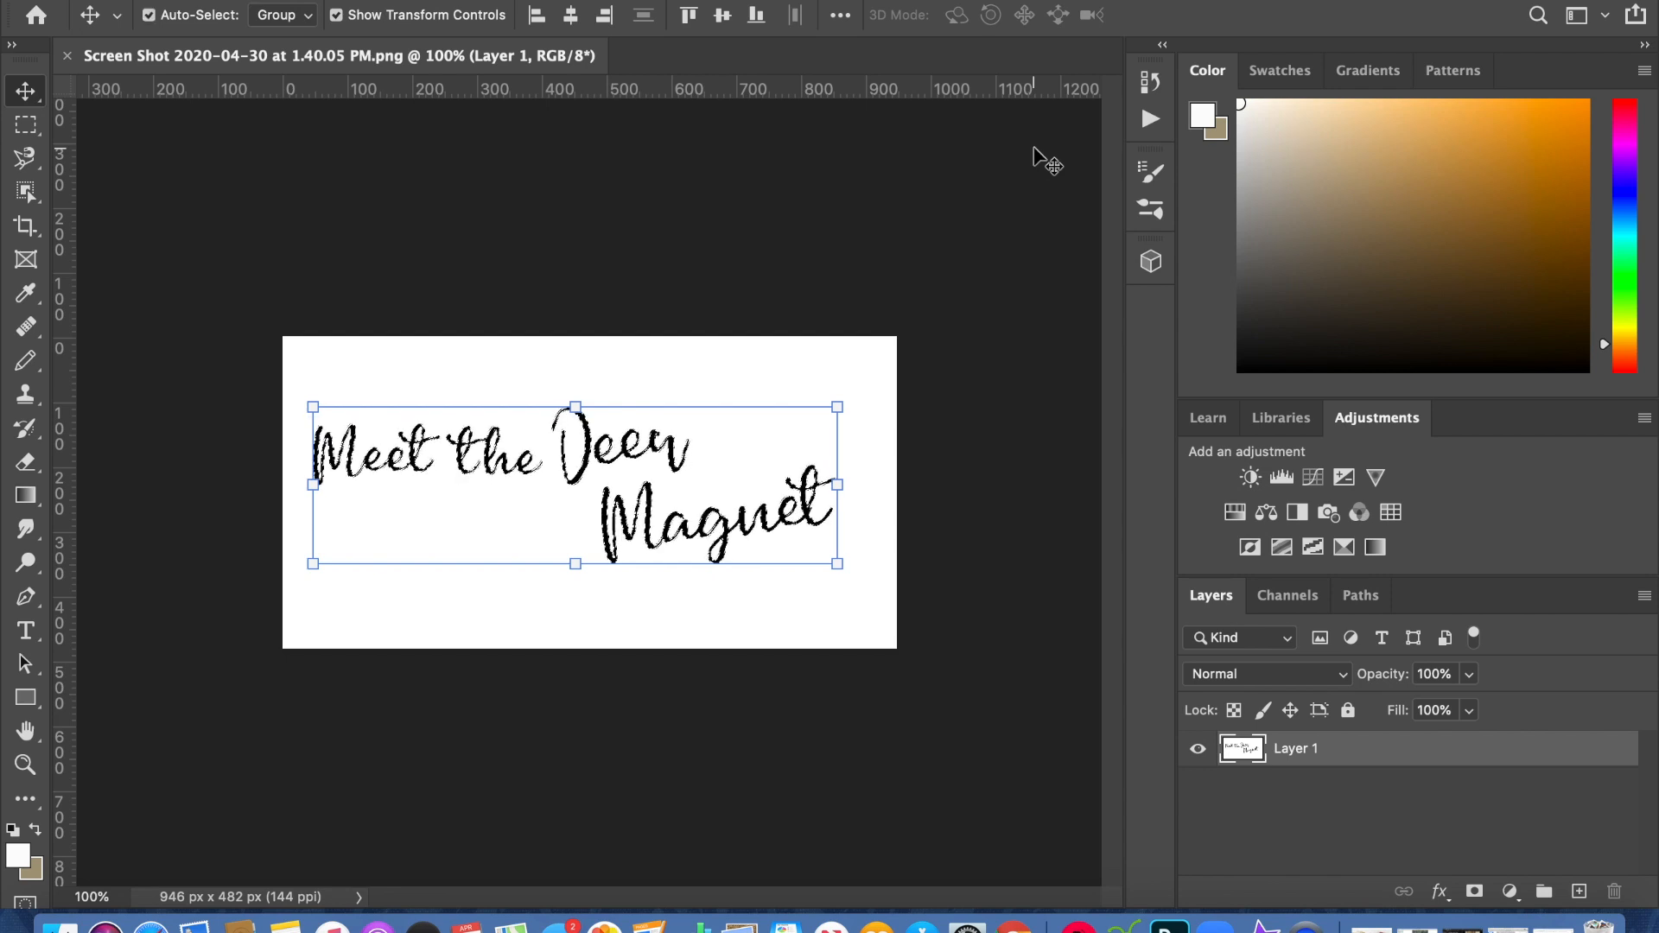
click(1580, 894)
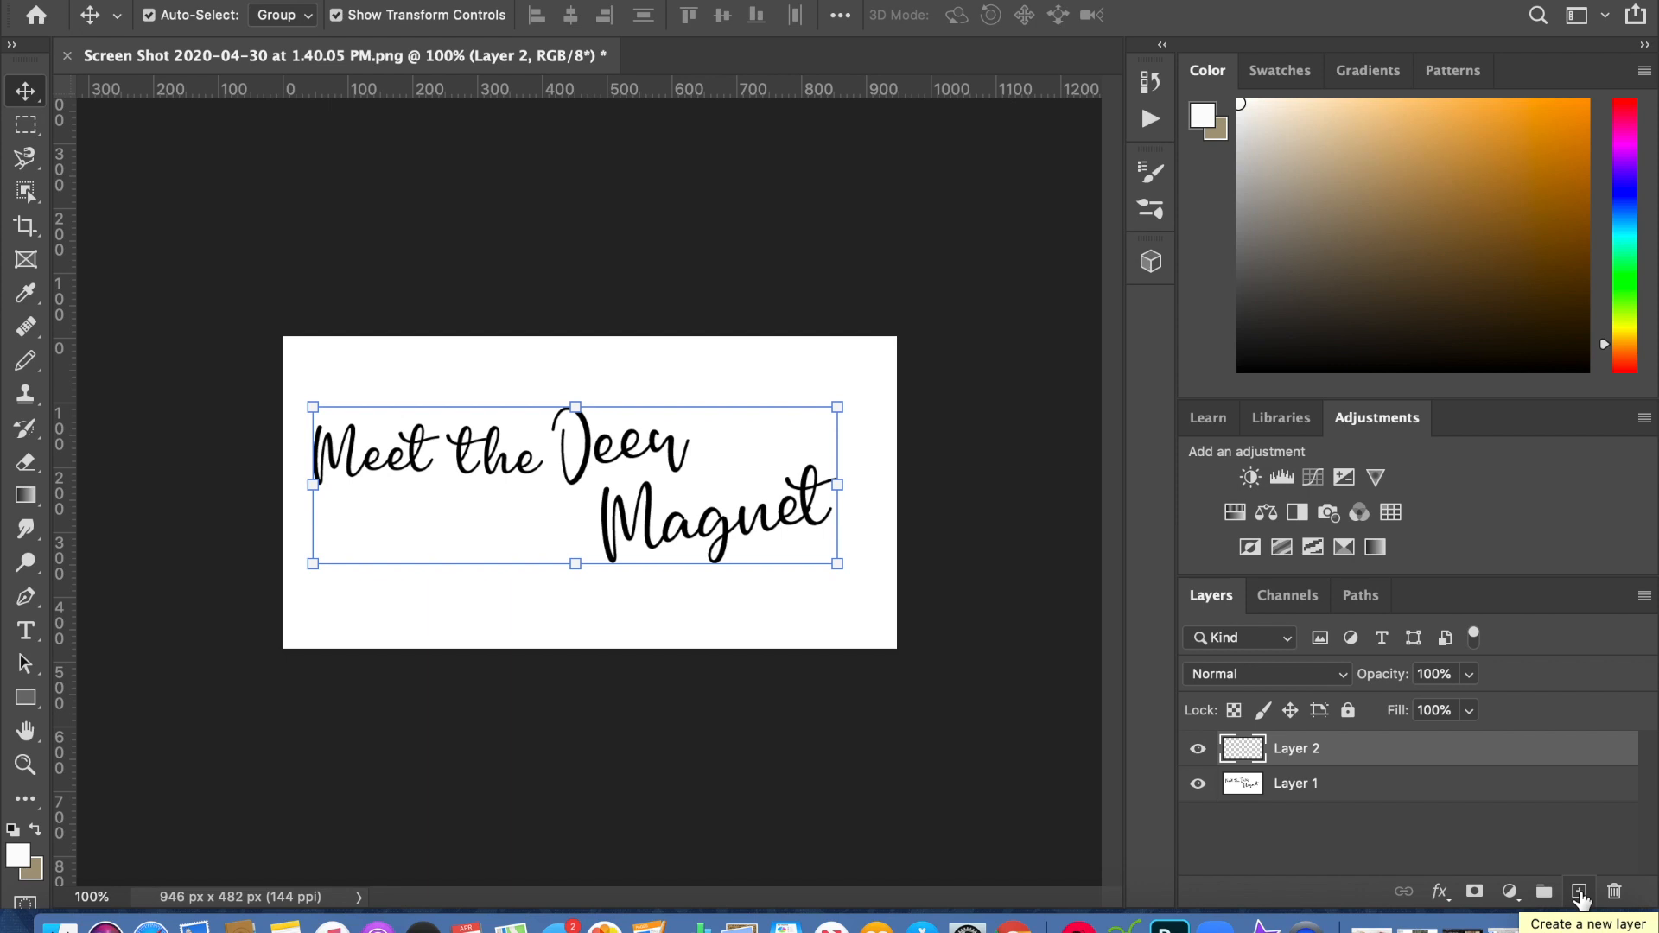
- Apply a black outside Stroke of 21 px to the new layer at 100% opacity in its layer style
double_click(1241, 754)
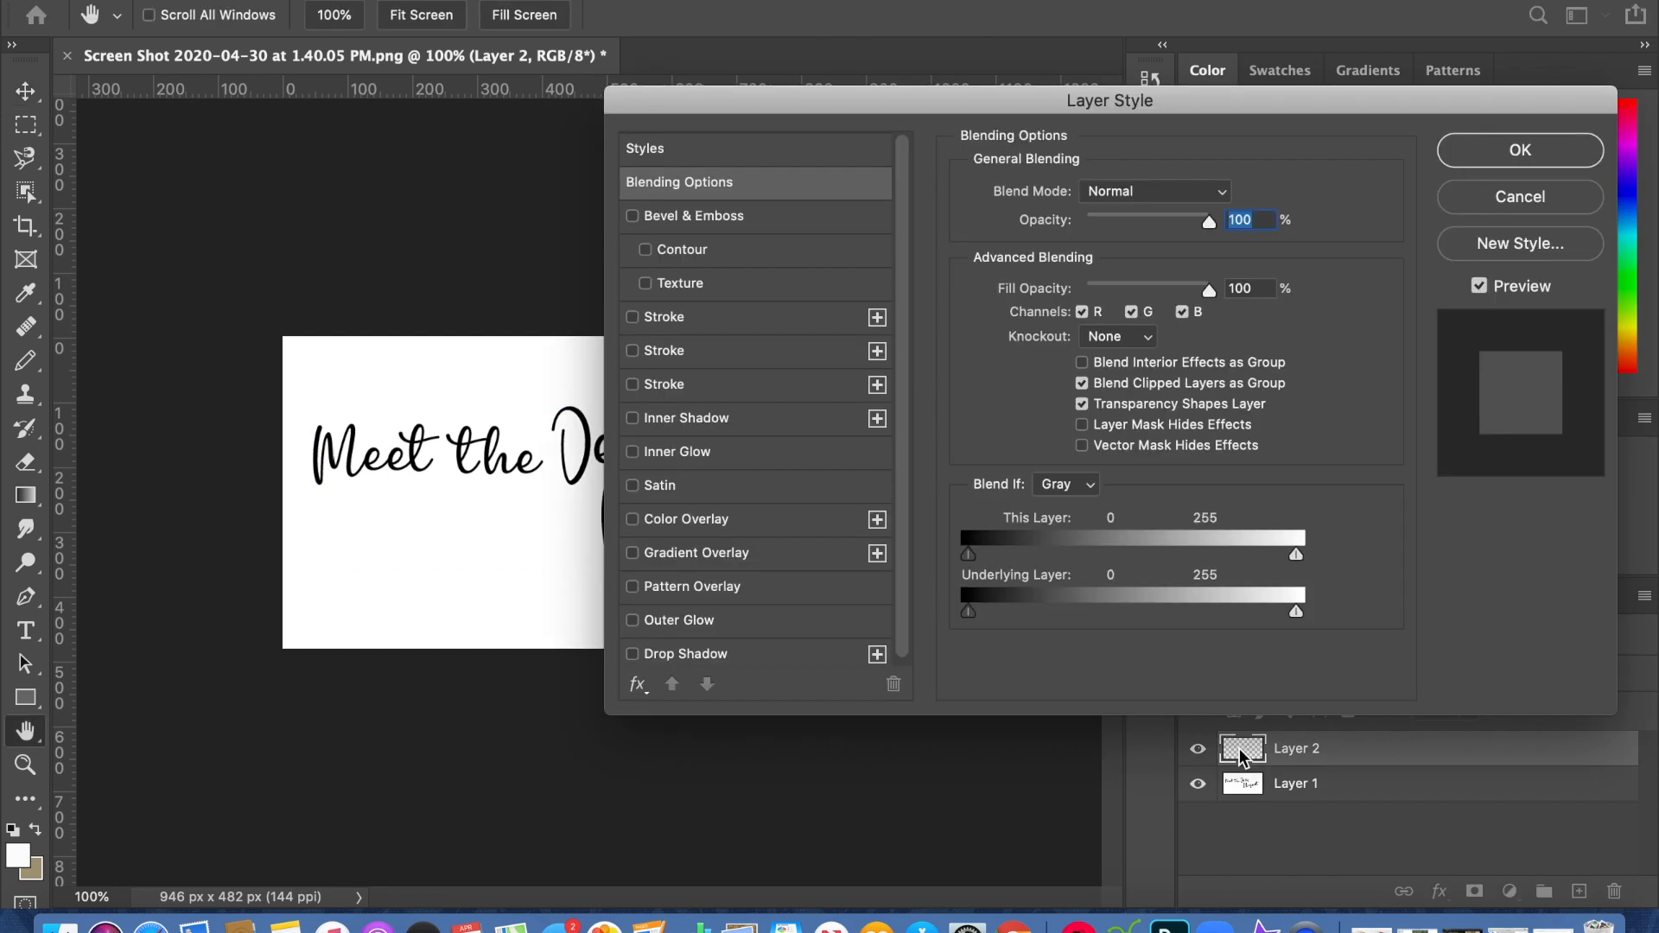
click(633, 317)
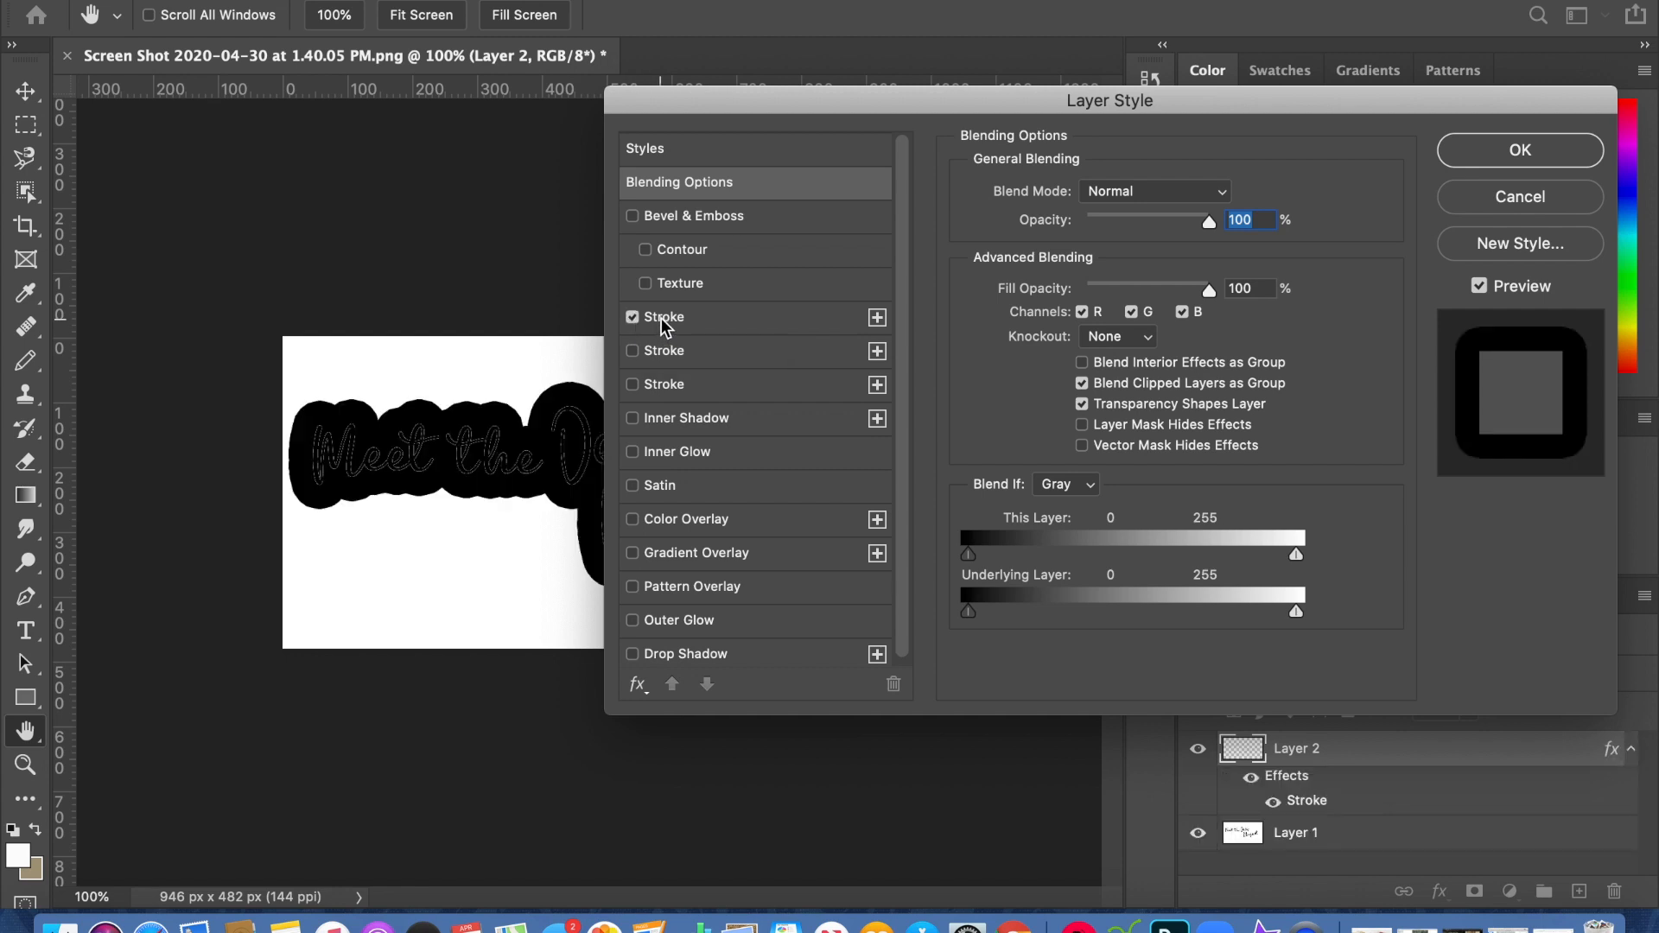
click(661, 318)
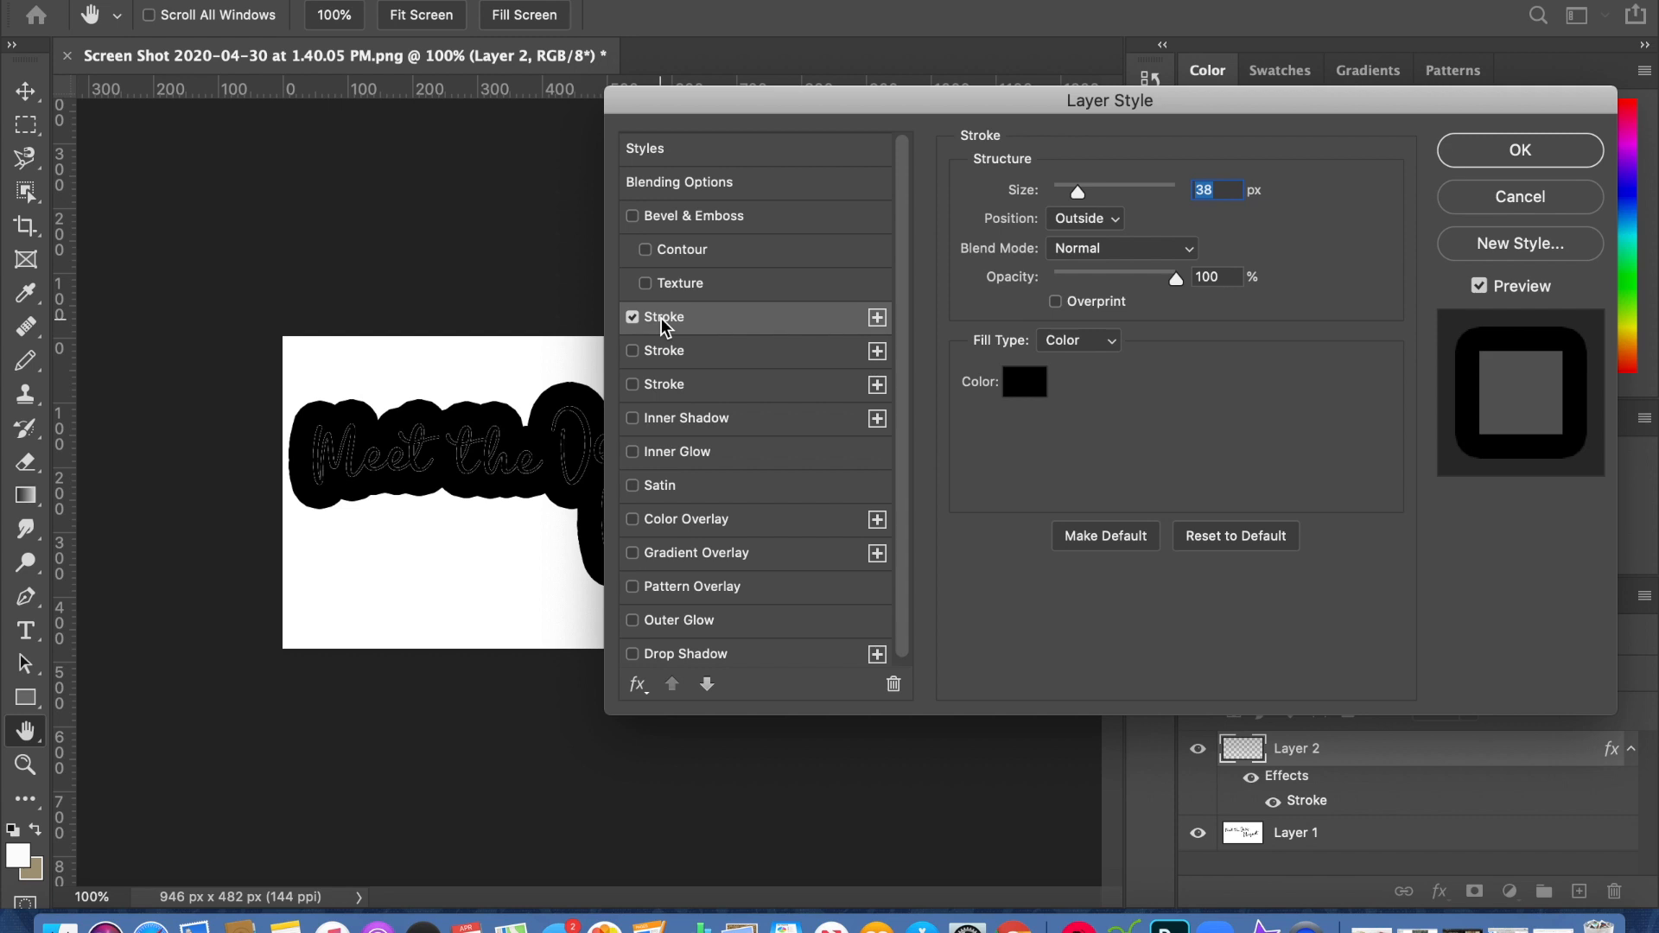
click(1080, 194)
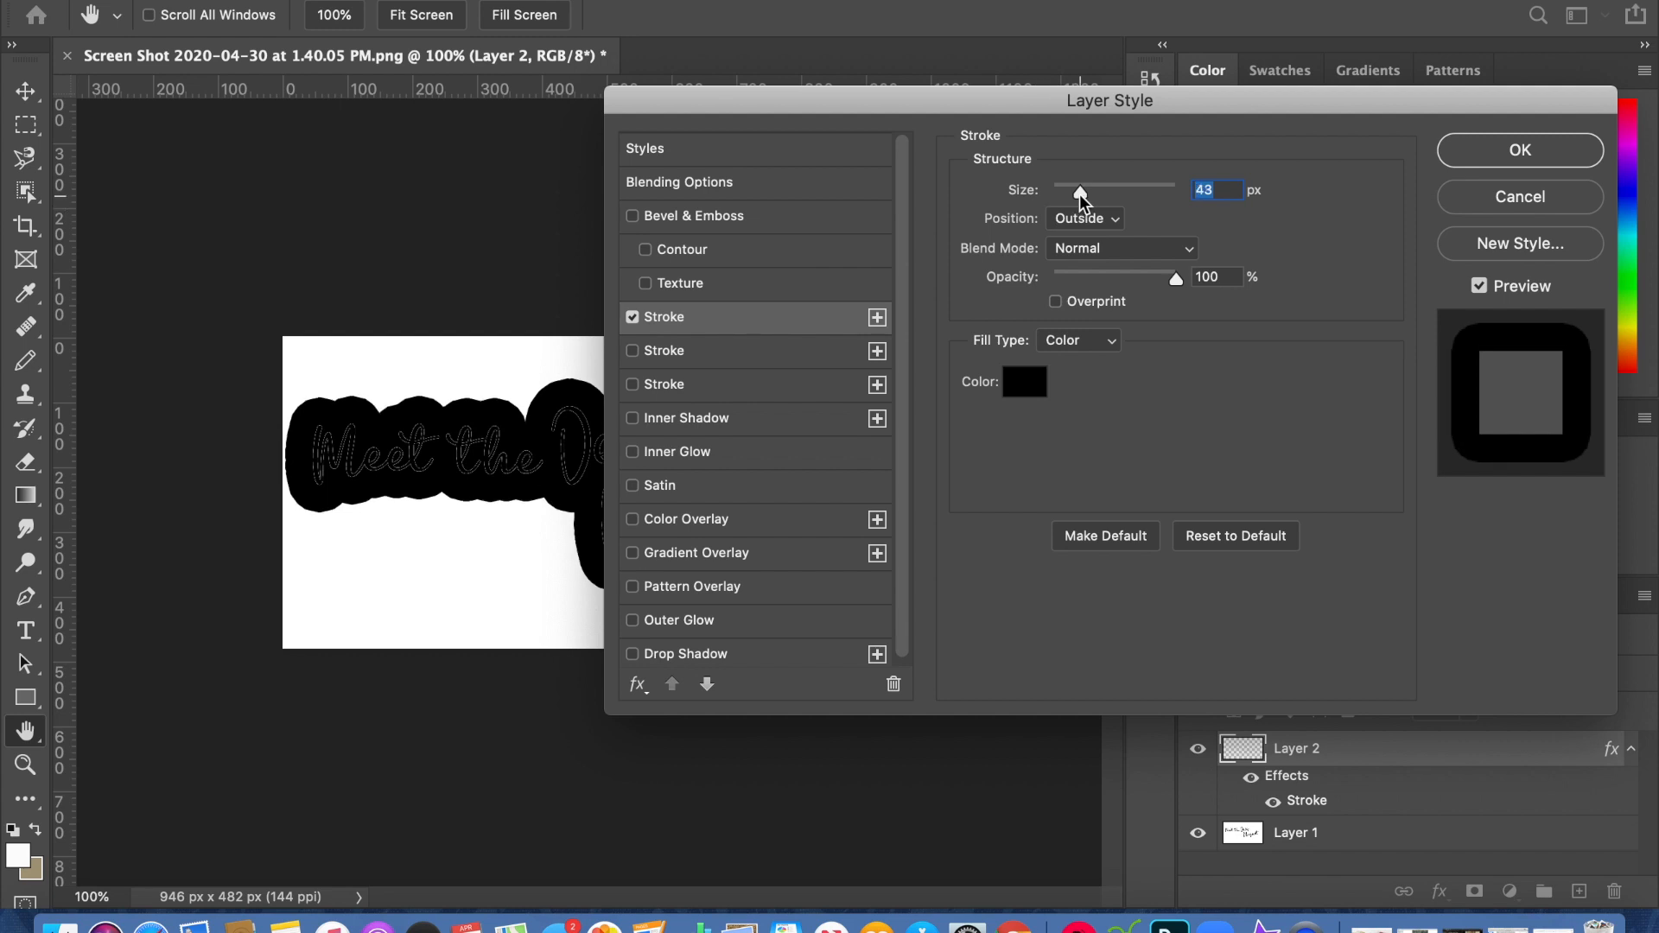
key(Down)
key(Down)
key(Down)
drag(1078, 194, 1071, 194)
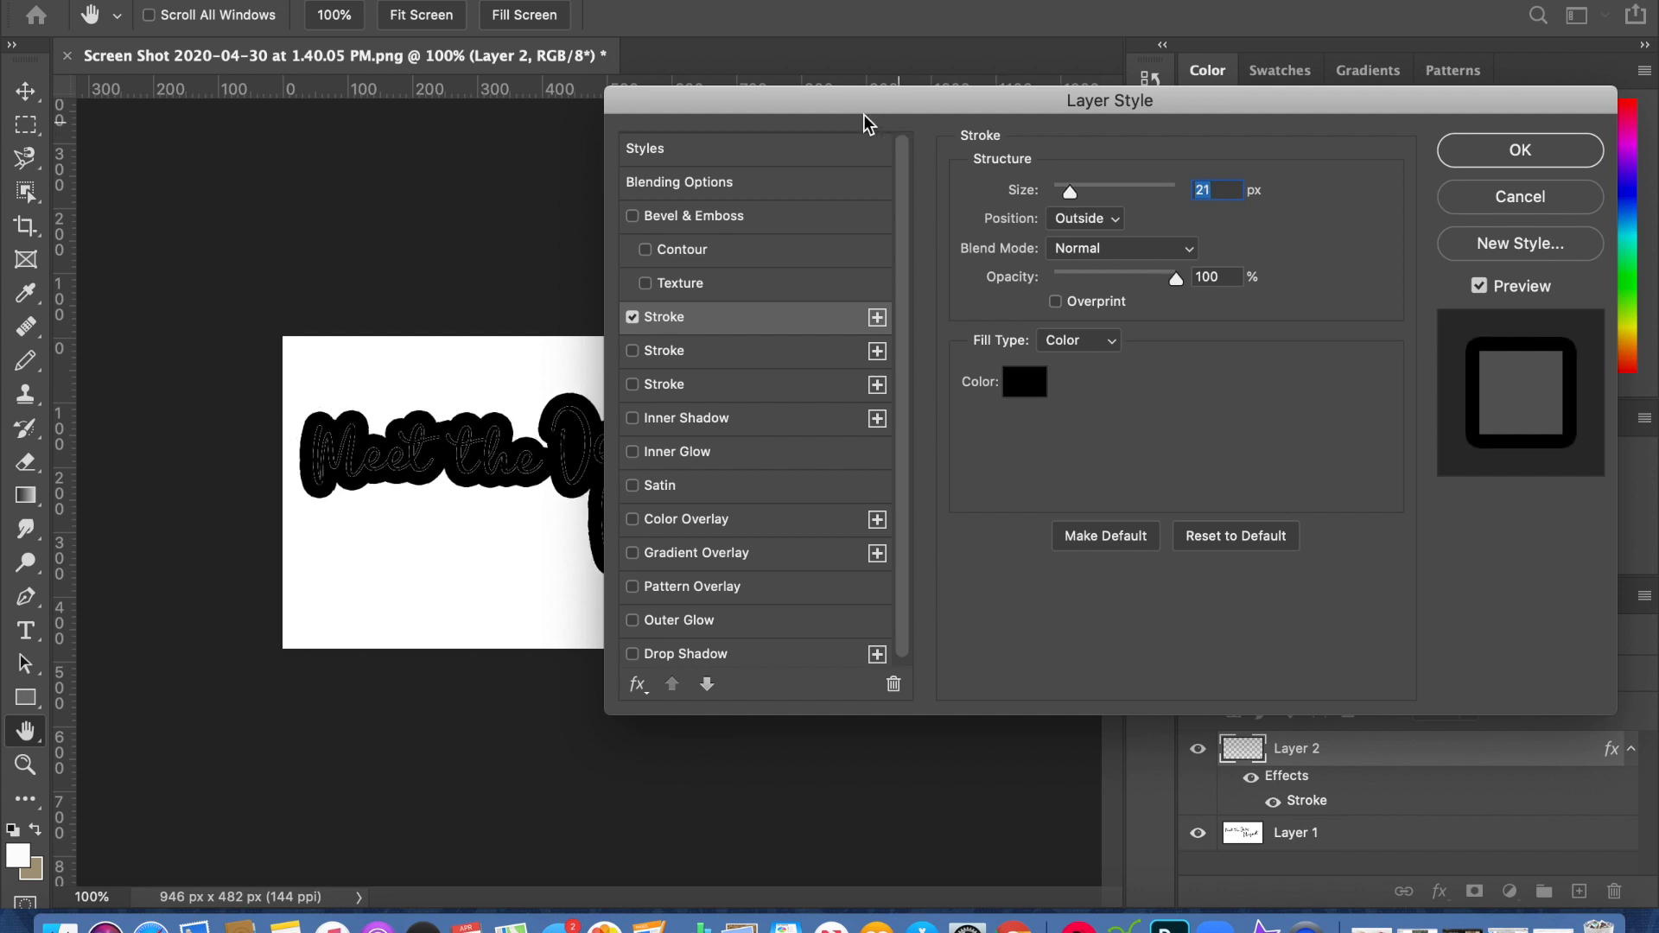
drag(847, 102, 766, 147)
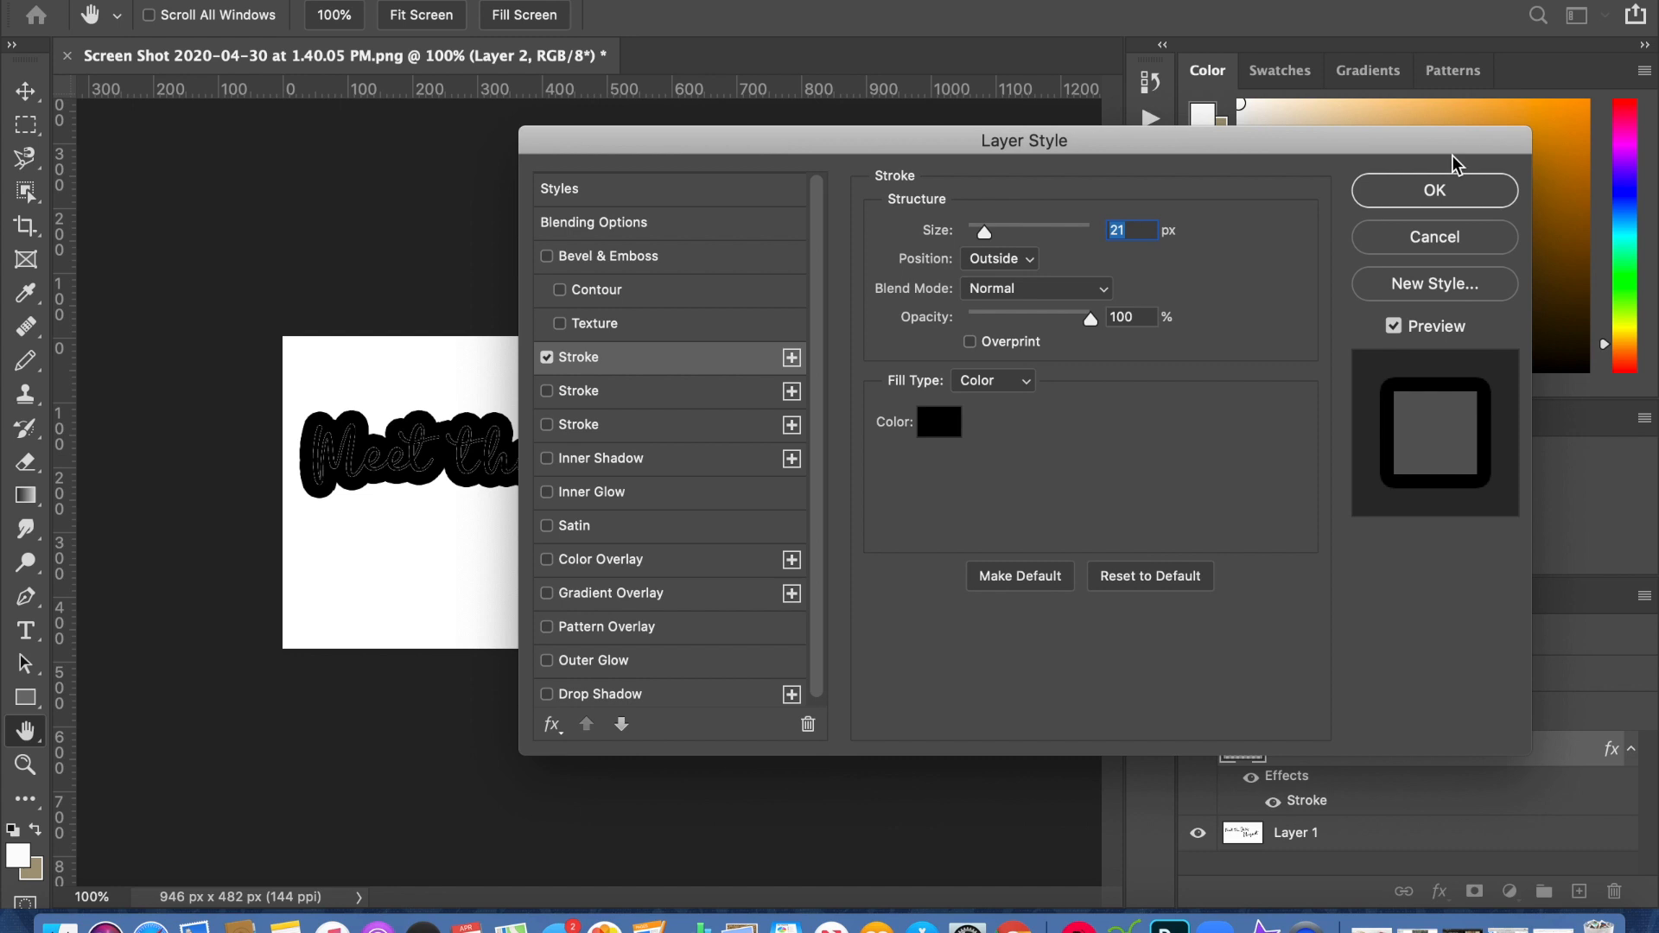
click(1455, 192)
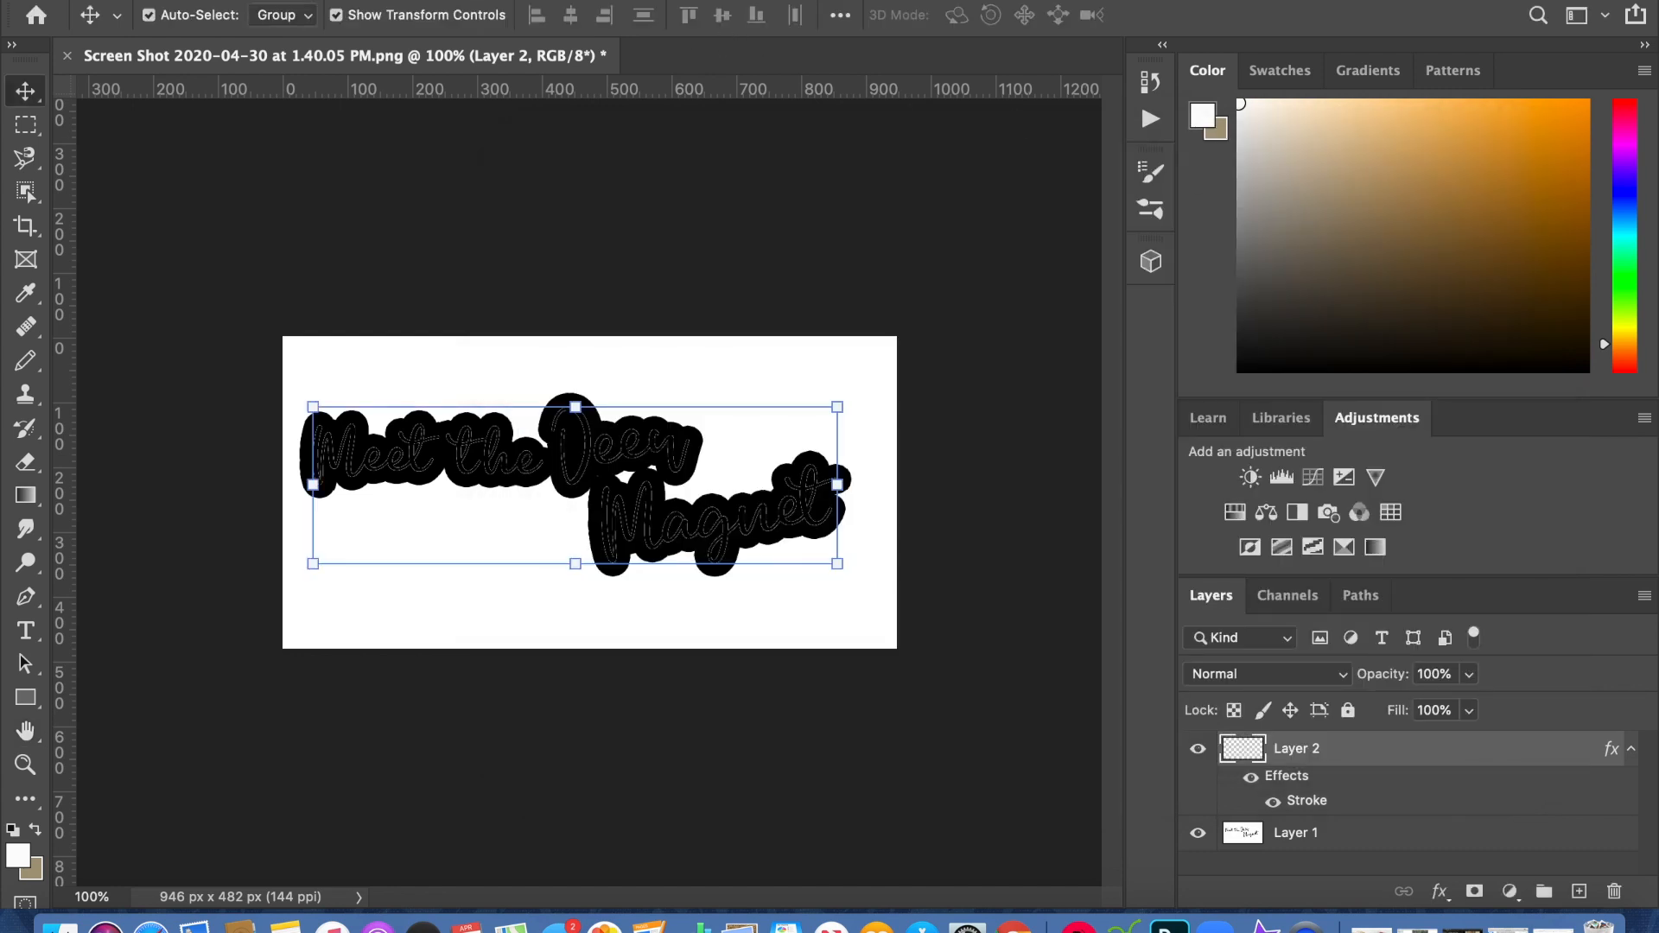
- Save the outlined lettering on the computer's Desktop as a JPEG named "deer" with quality 10 (Maximum), Progressive
click(201, 2)
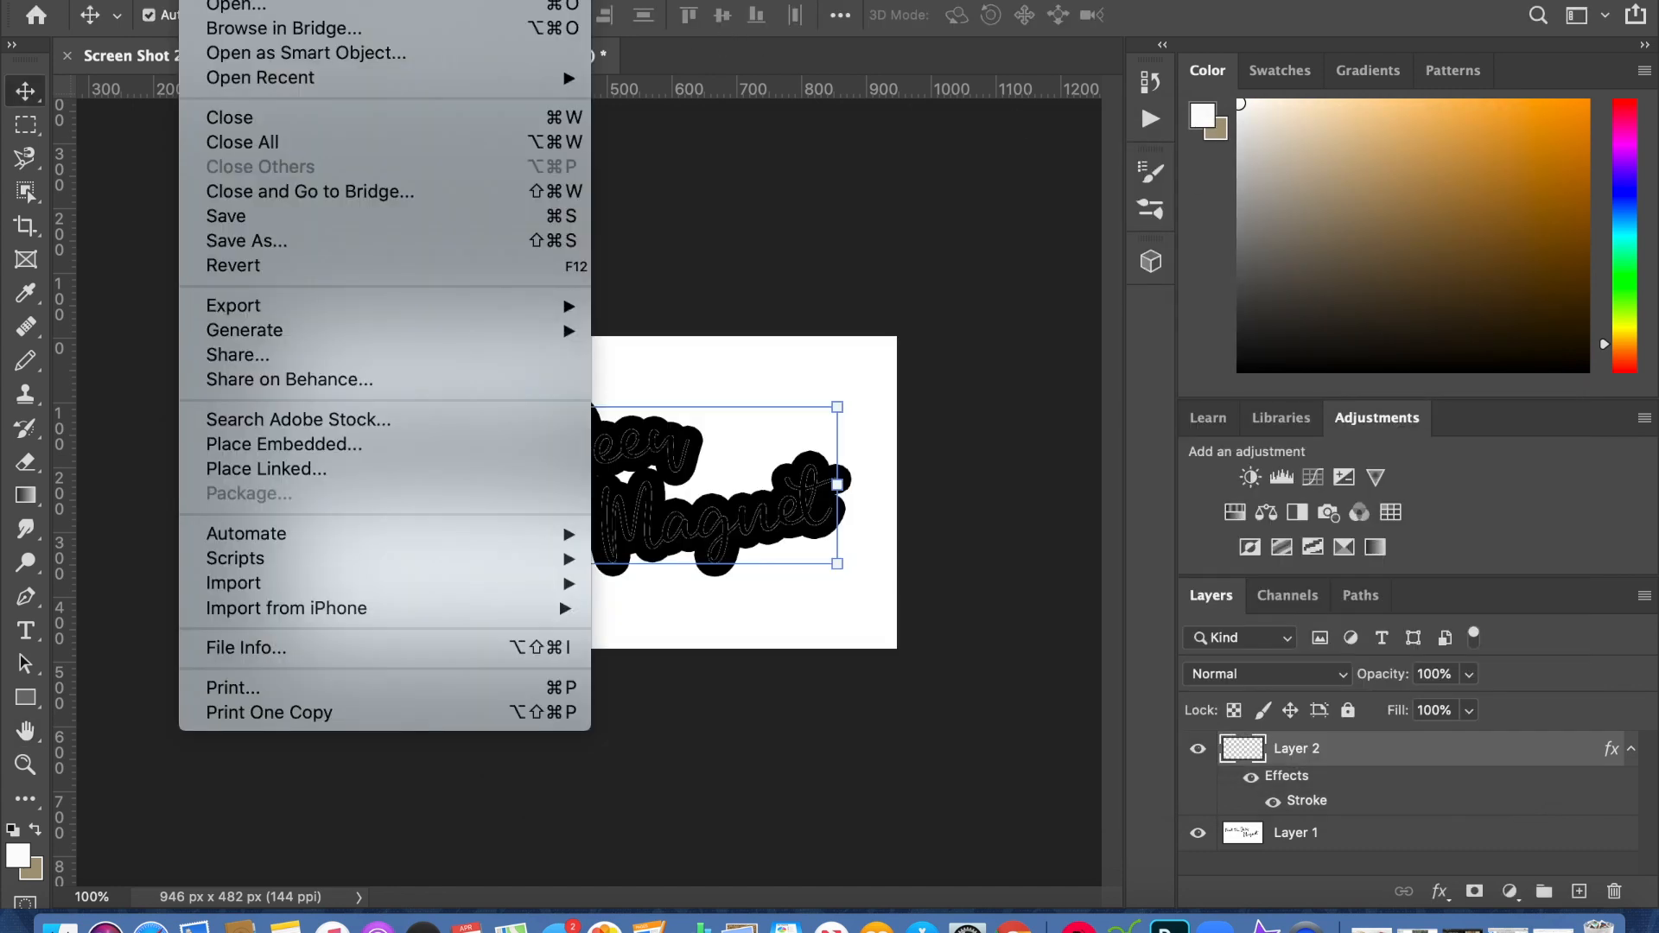
click(249, 241)
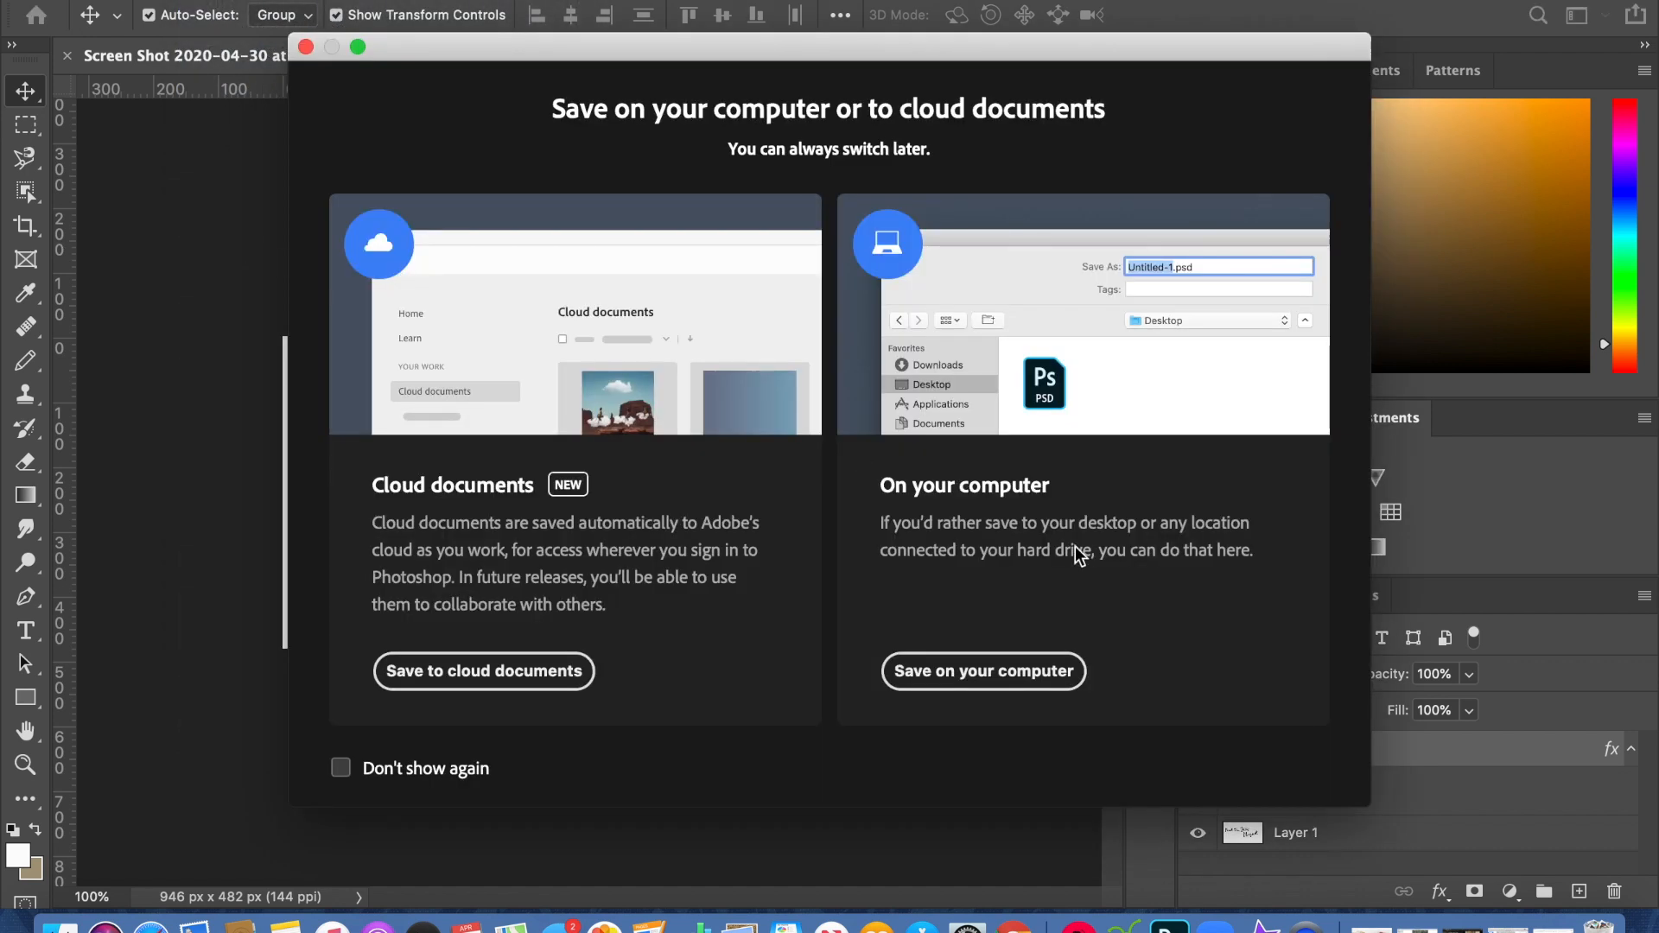
click(962, 678)
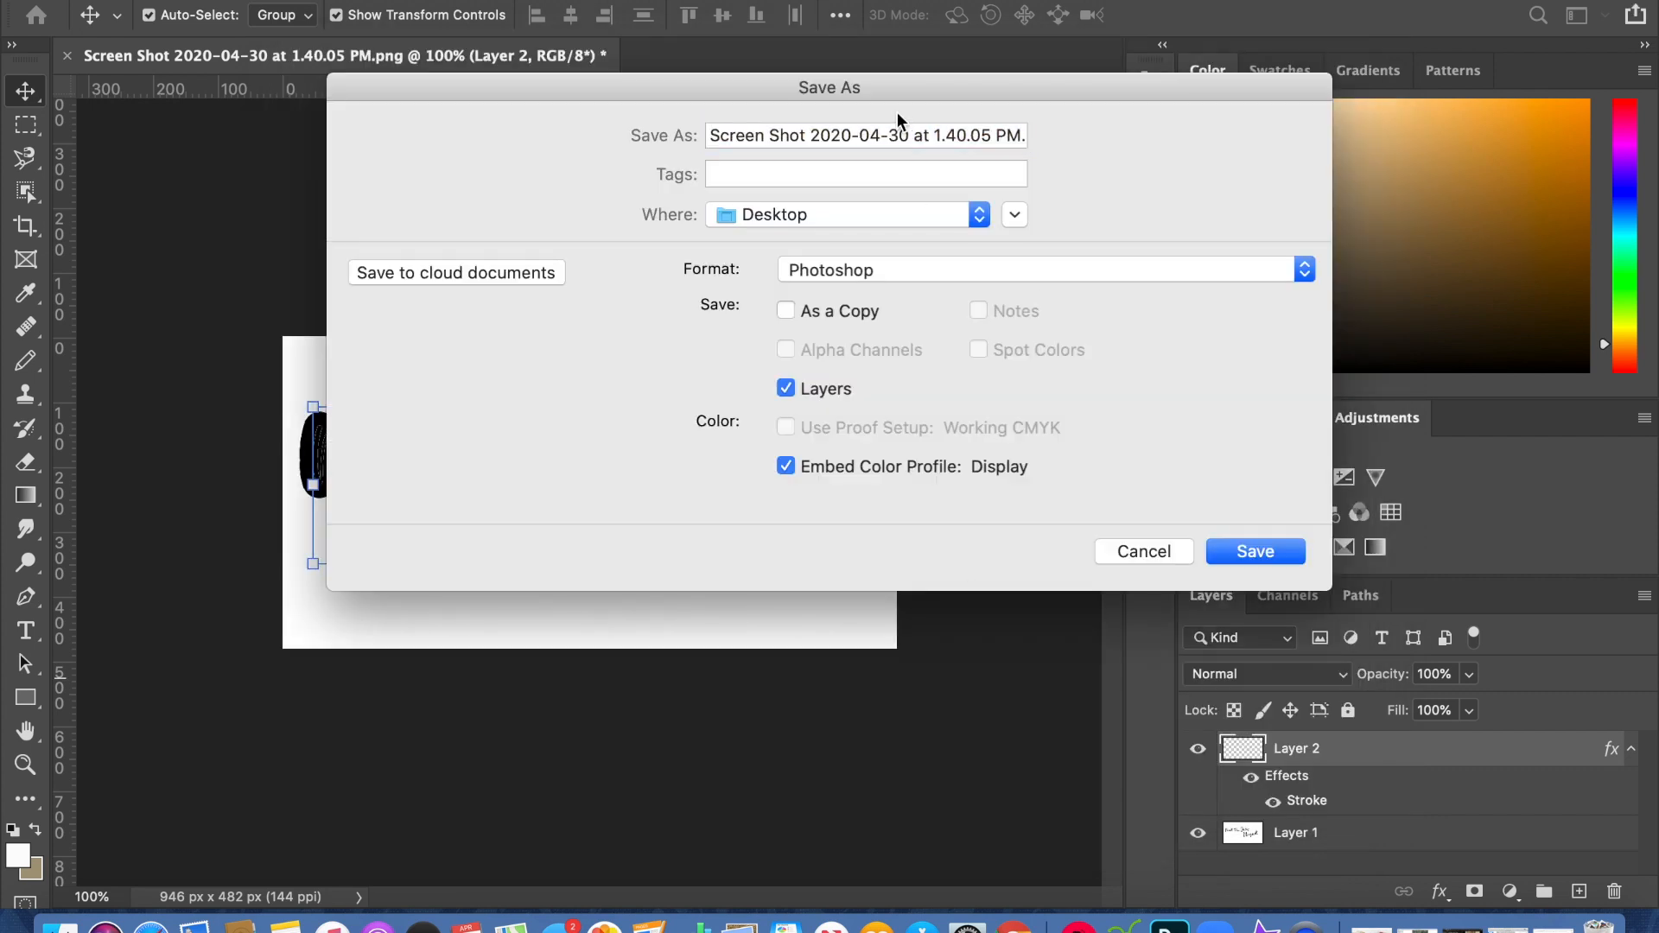
double_click(895, 136)
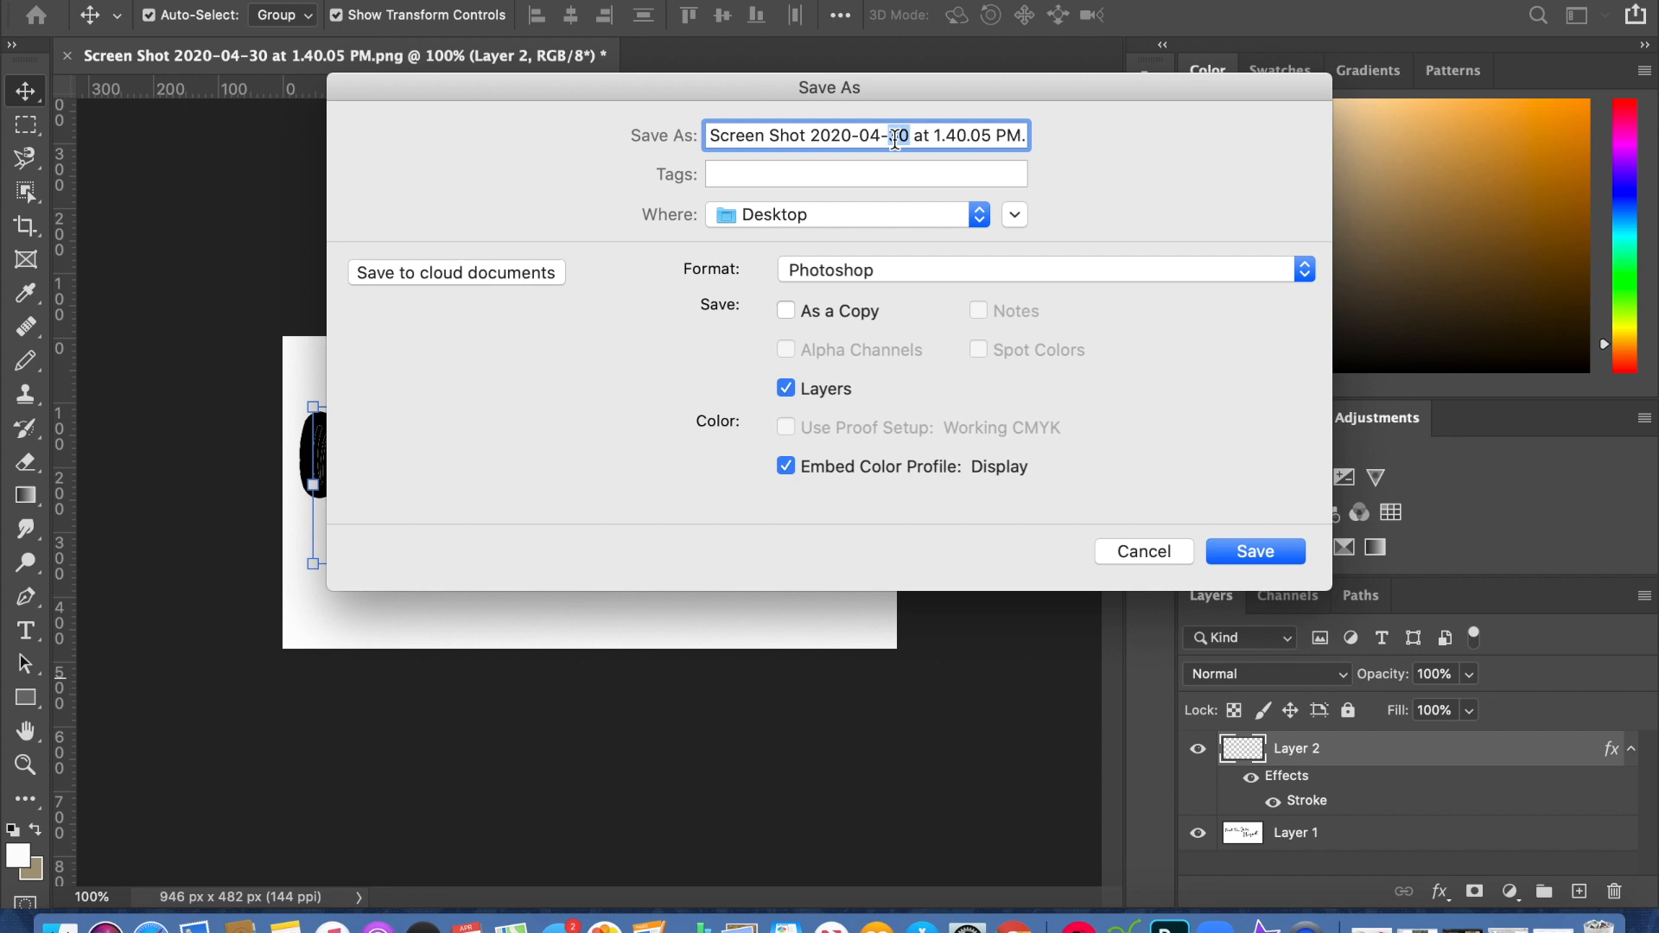
triple_click(895, 136)
text(deer)
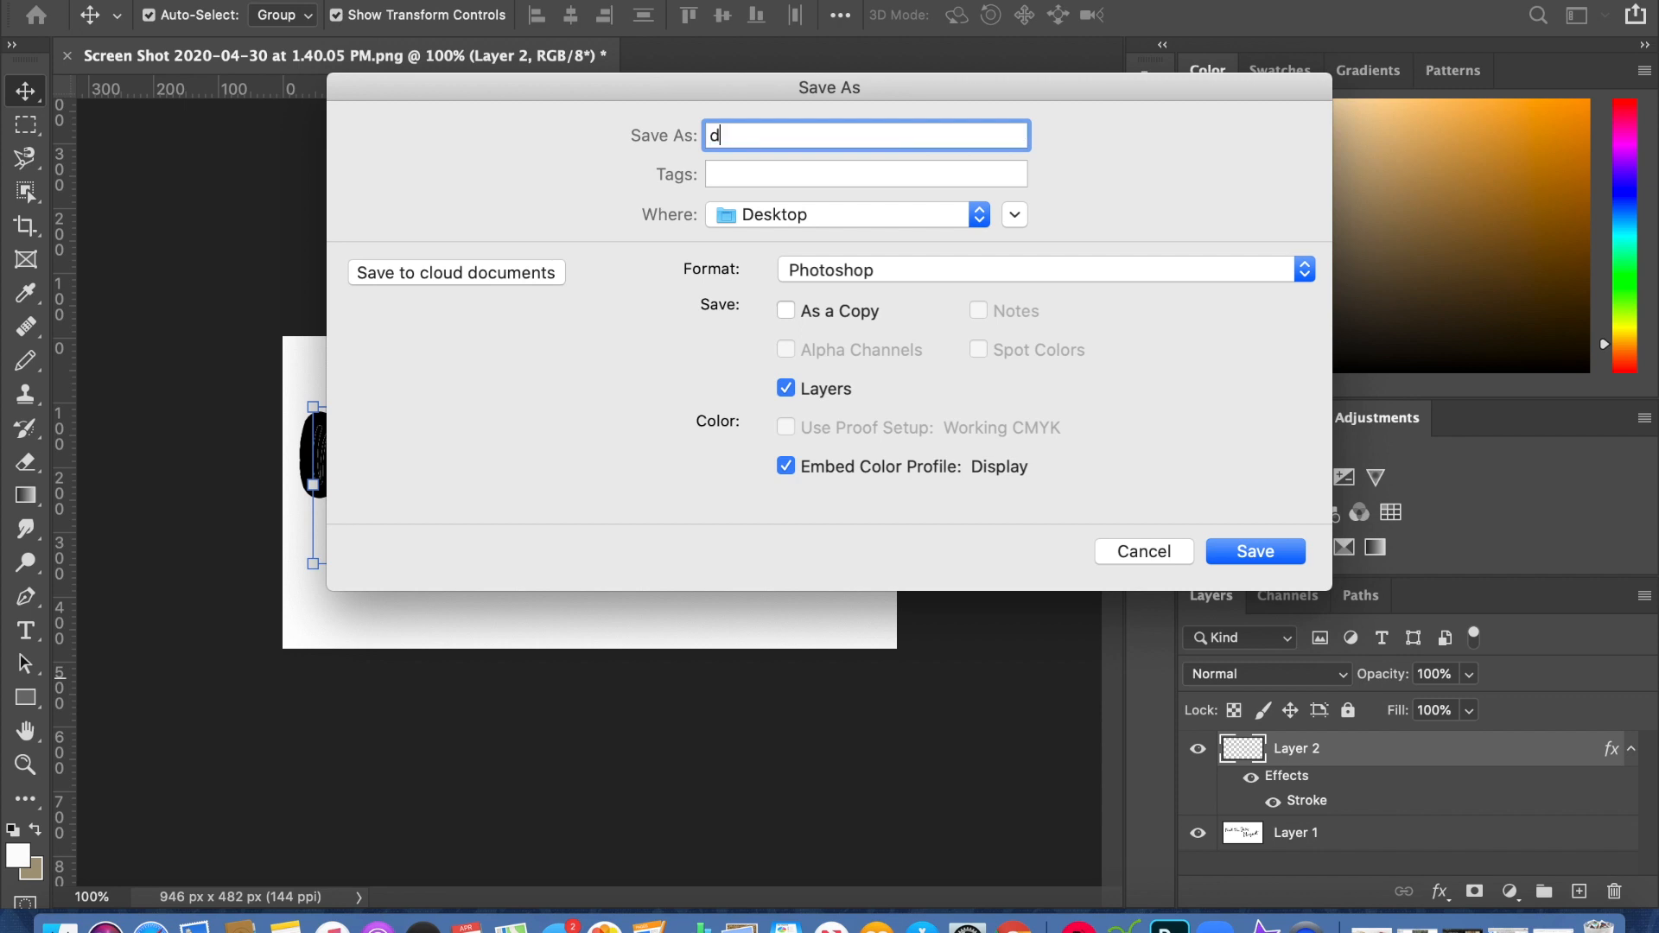
click(964, 269)
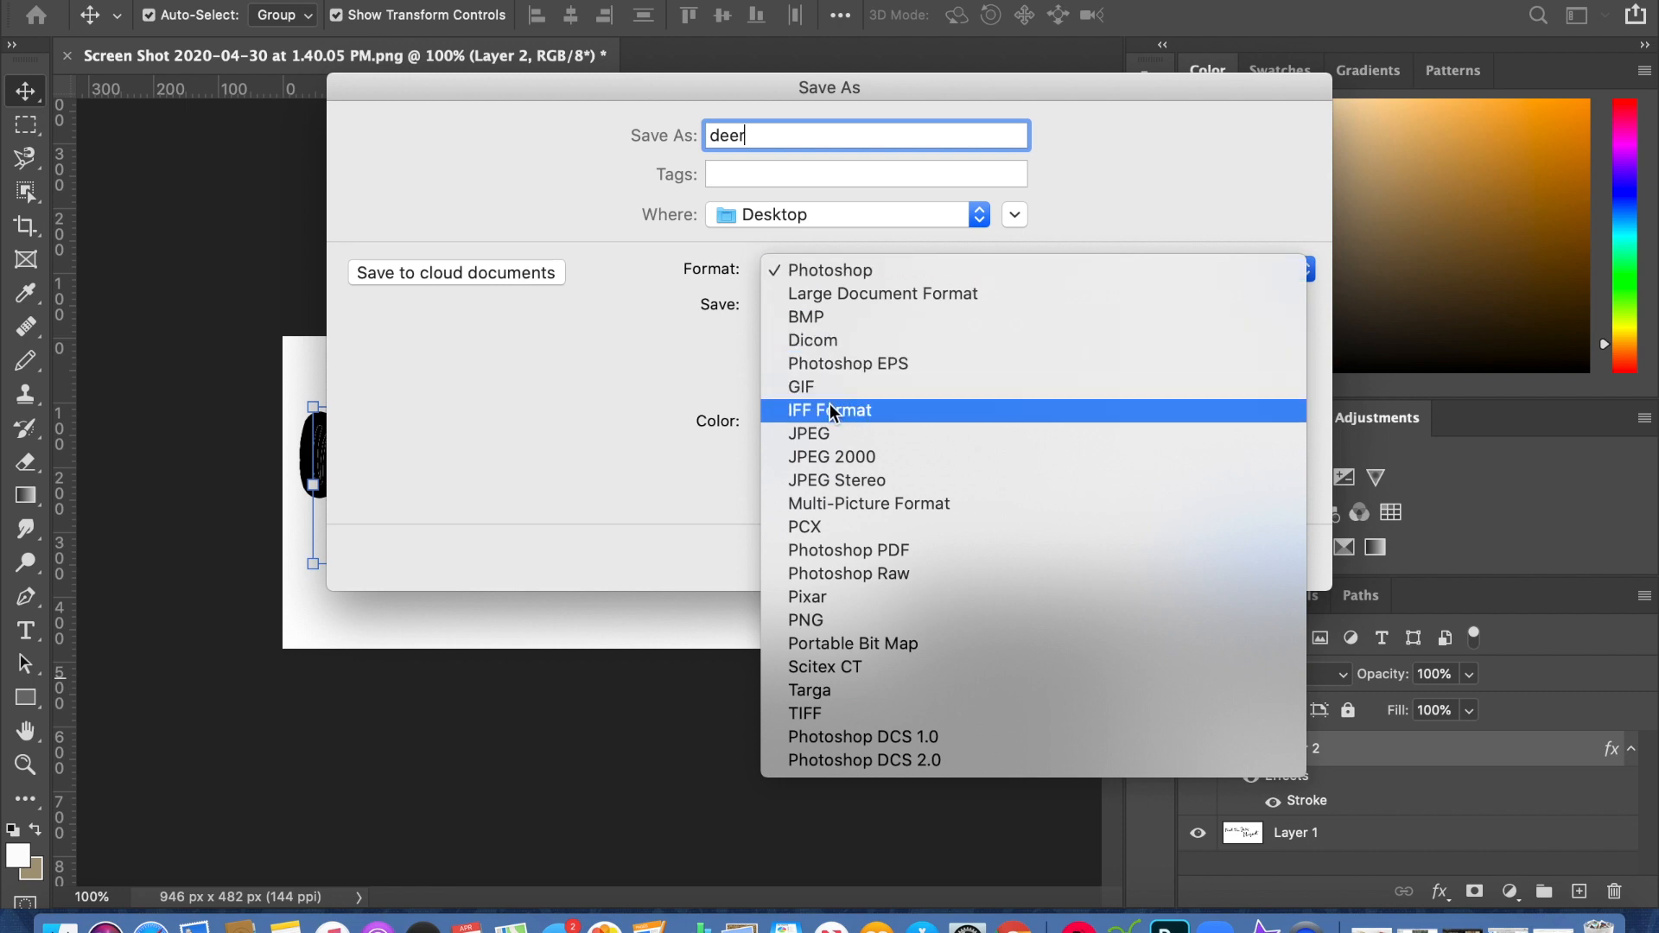
click(811, 434)
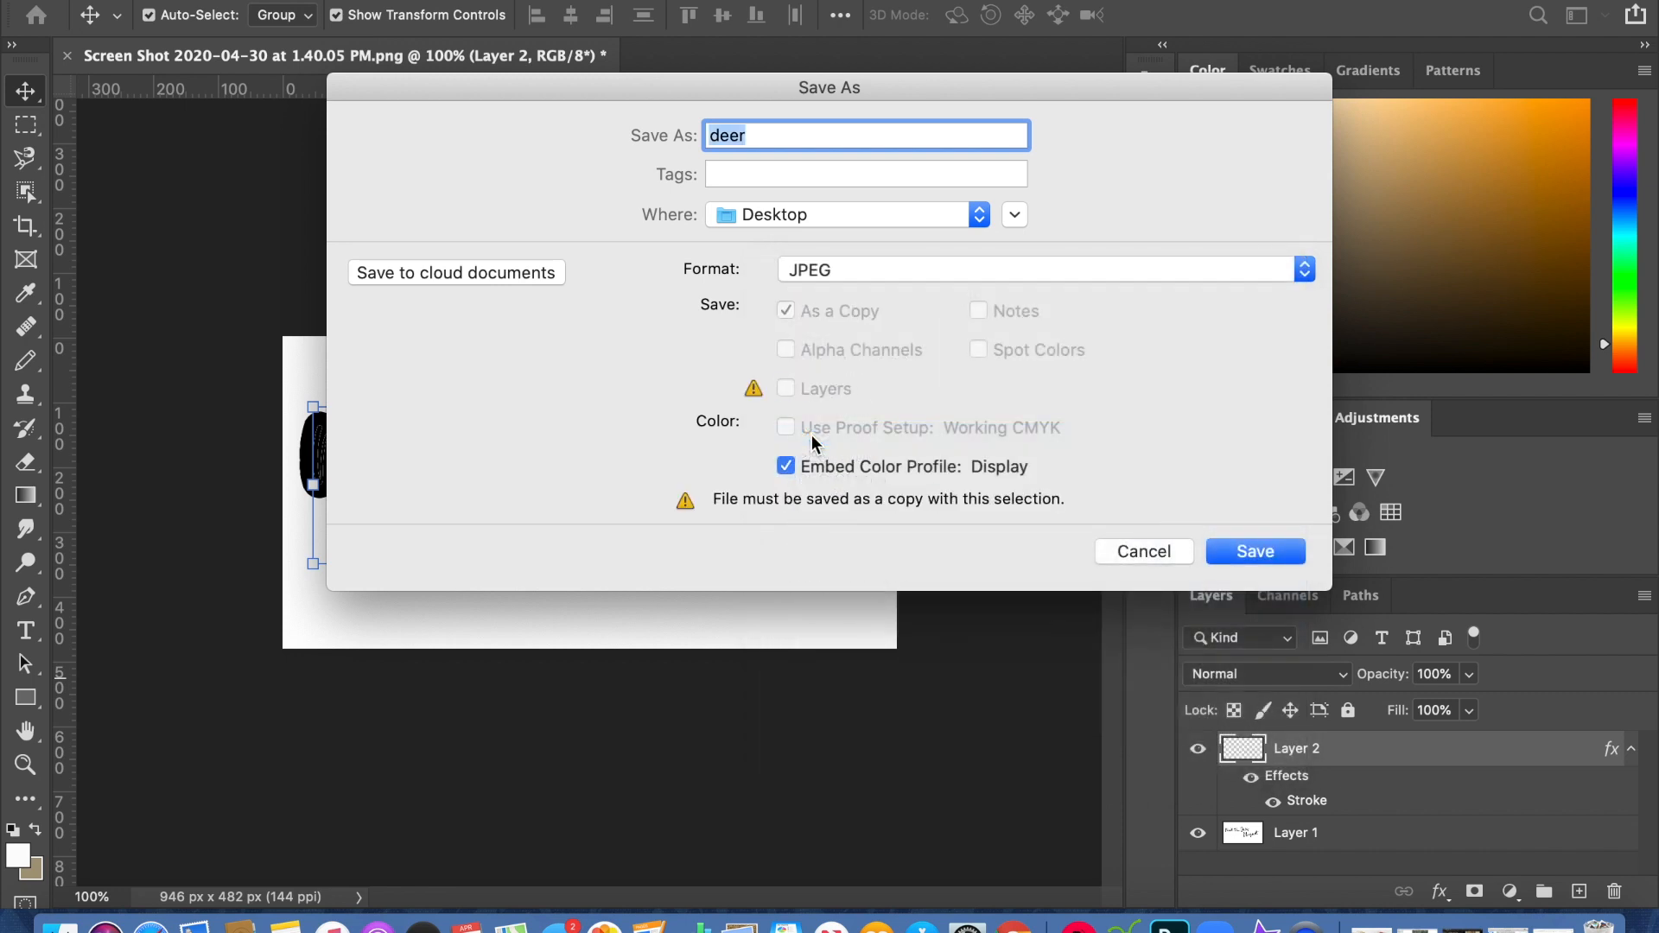
click(1253, 558)
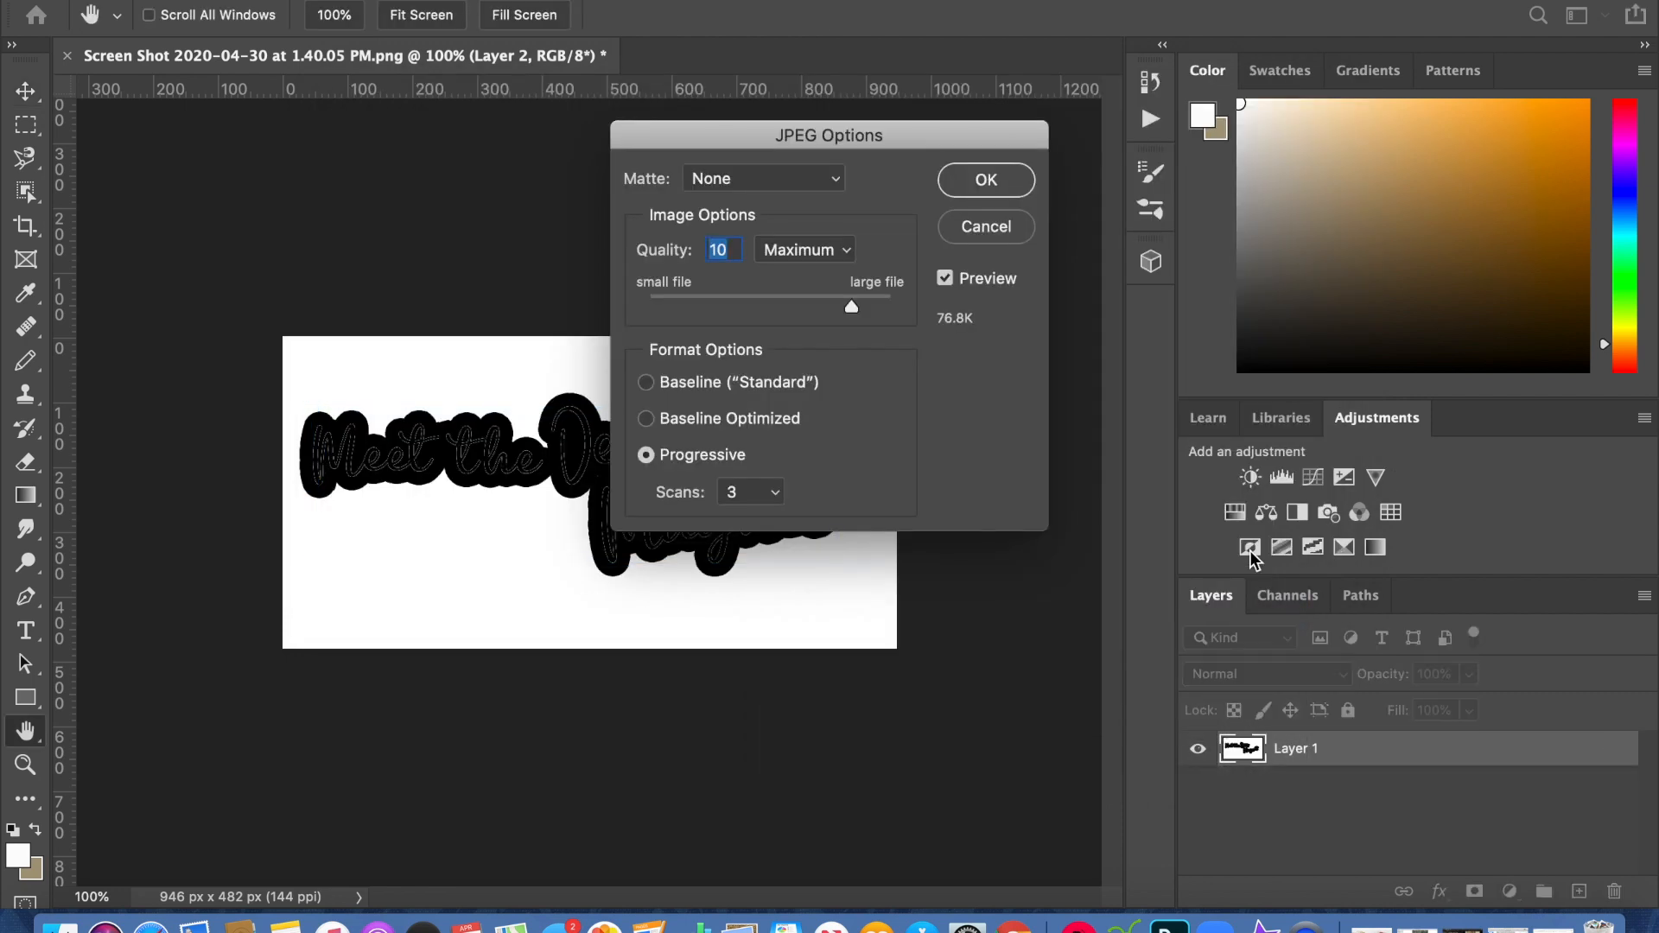
click(1011, 180)
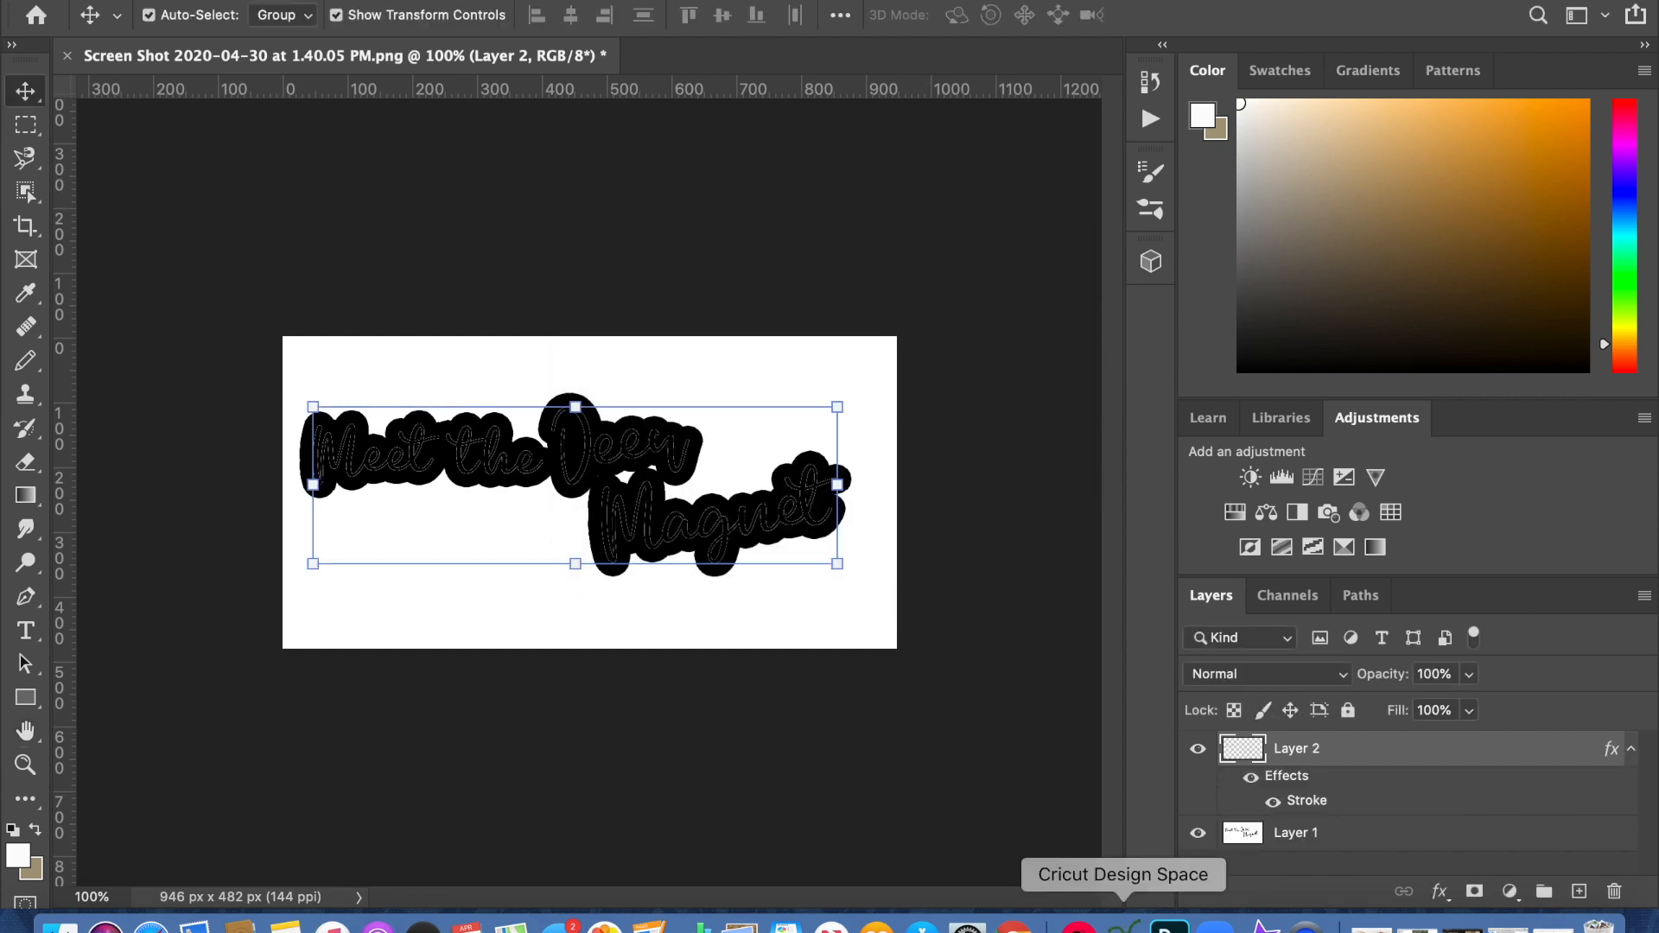
- Switch to Cricut Design Space and delete the white background square behind the lettering
click(1122, 922)
click(605, 734)
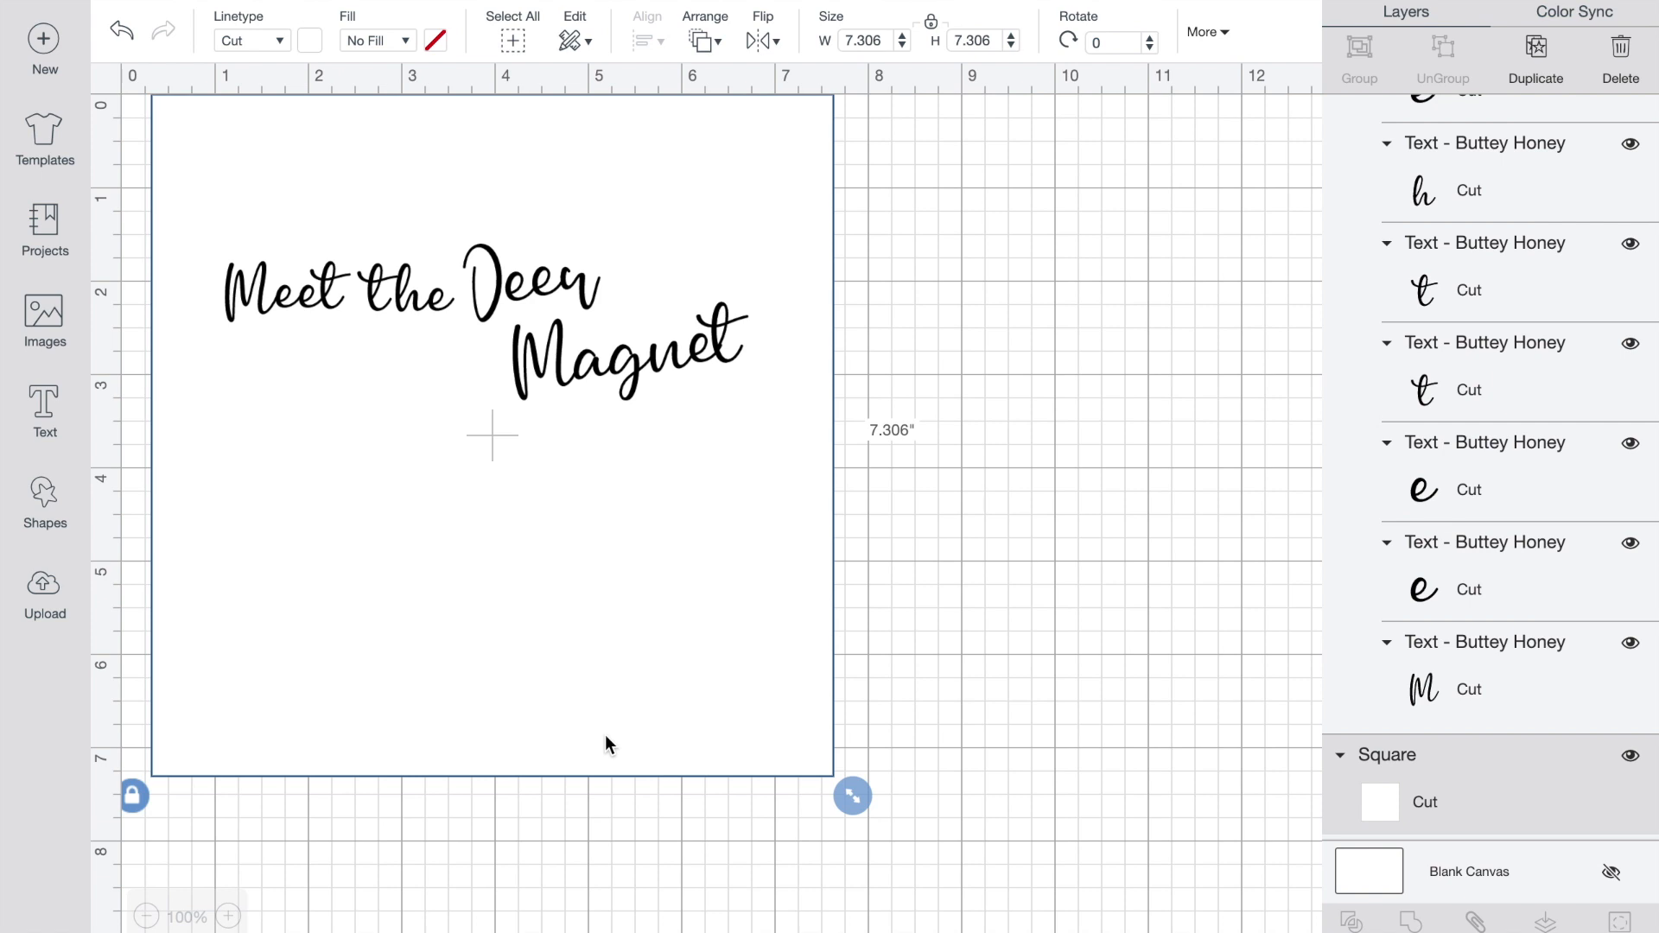
key(Delete)
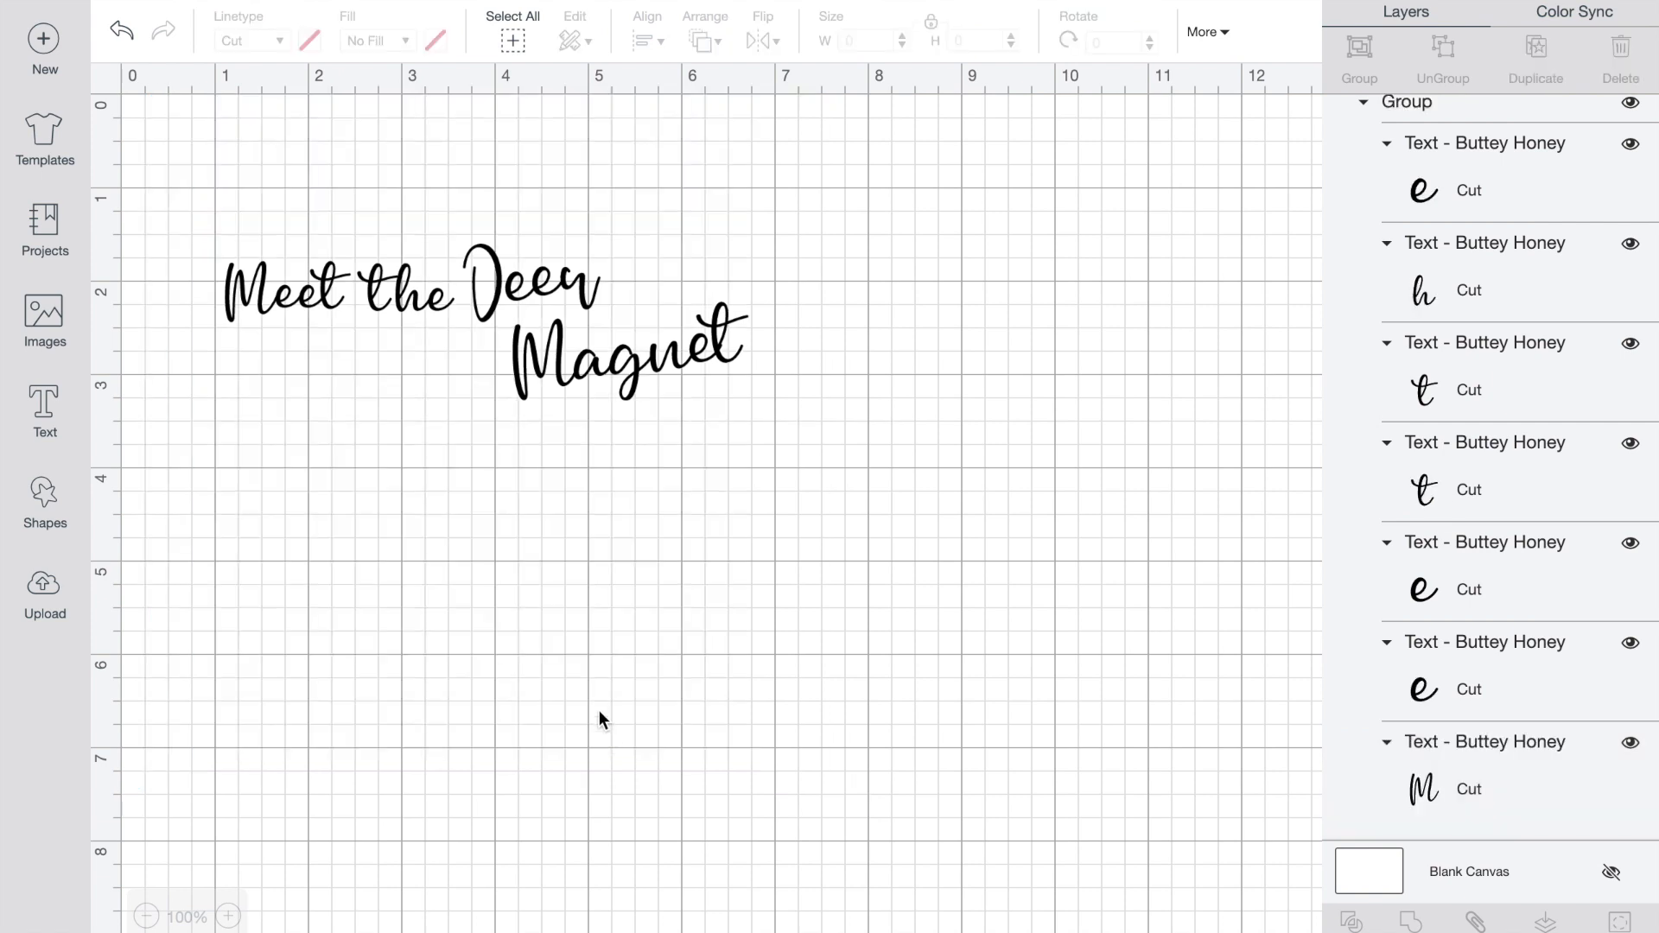
- Upload deer.jpg from the Desktop as a new image and set its image type to Simple
click(43, 587)
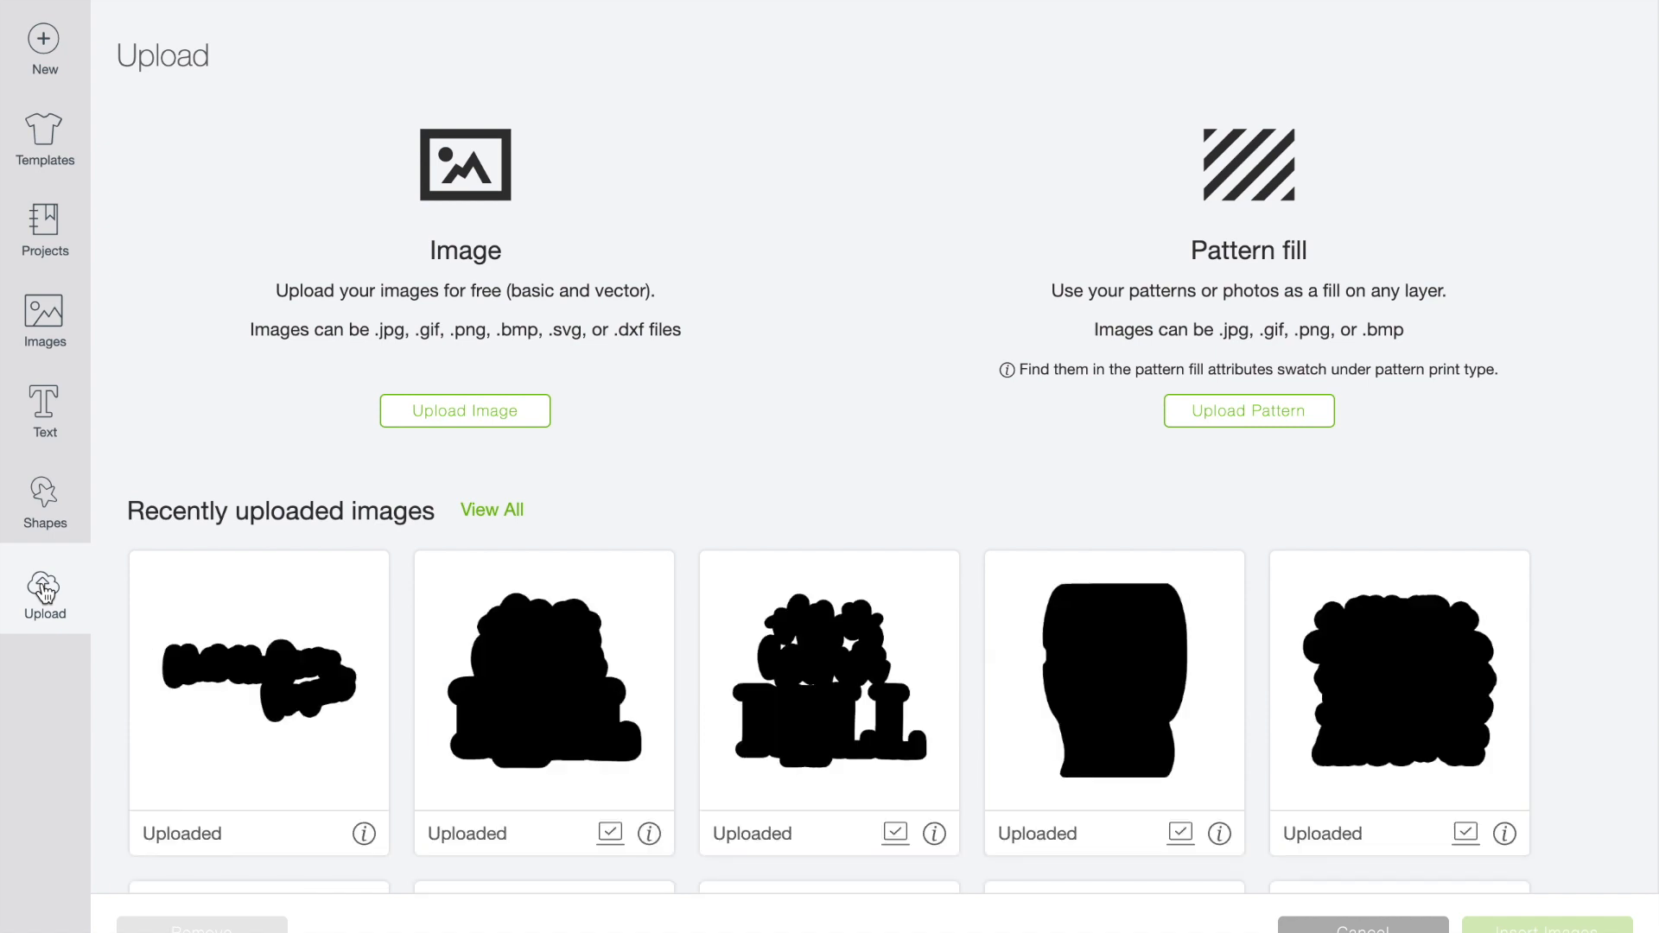
click(482, 413)
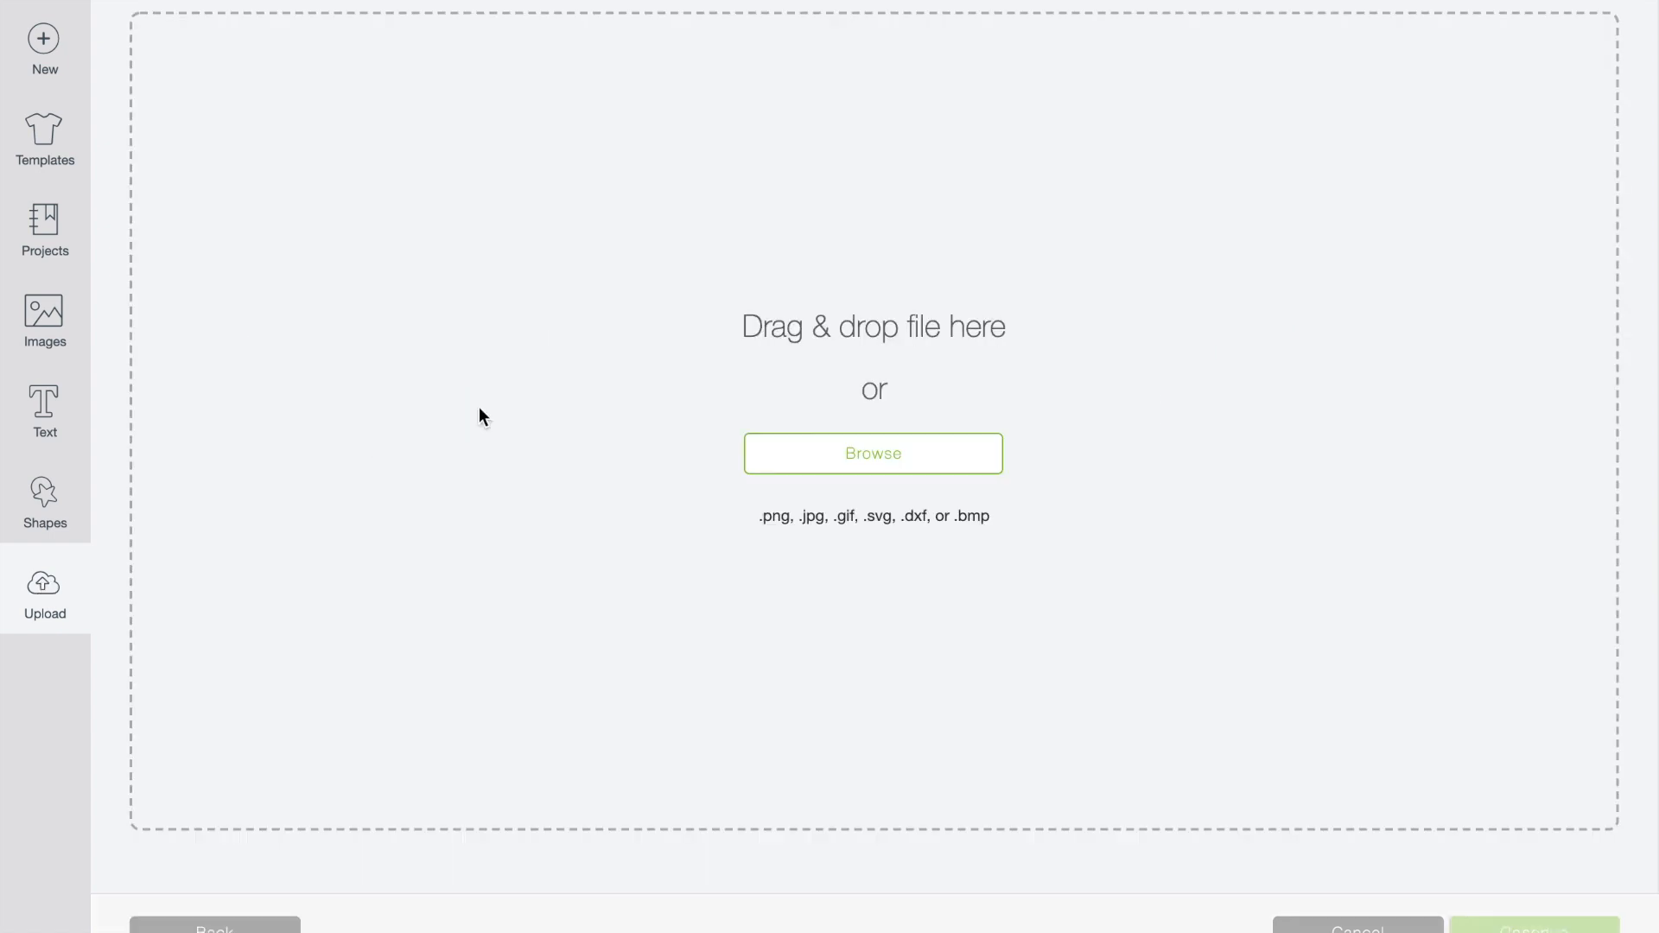
click(896, 460)
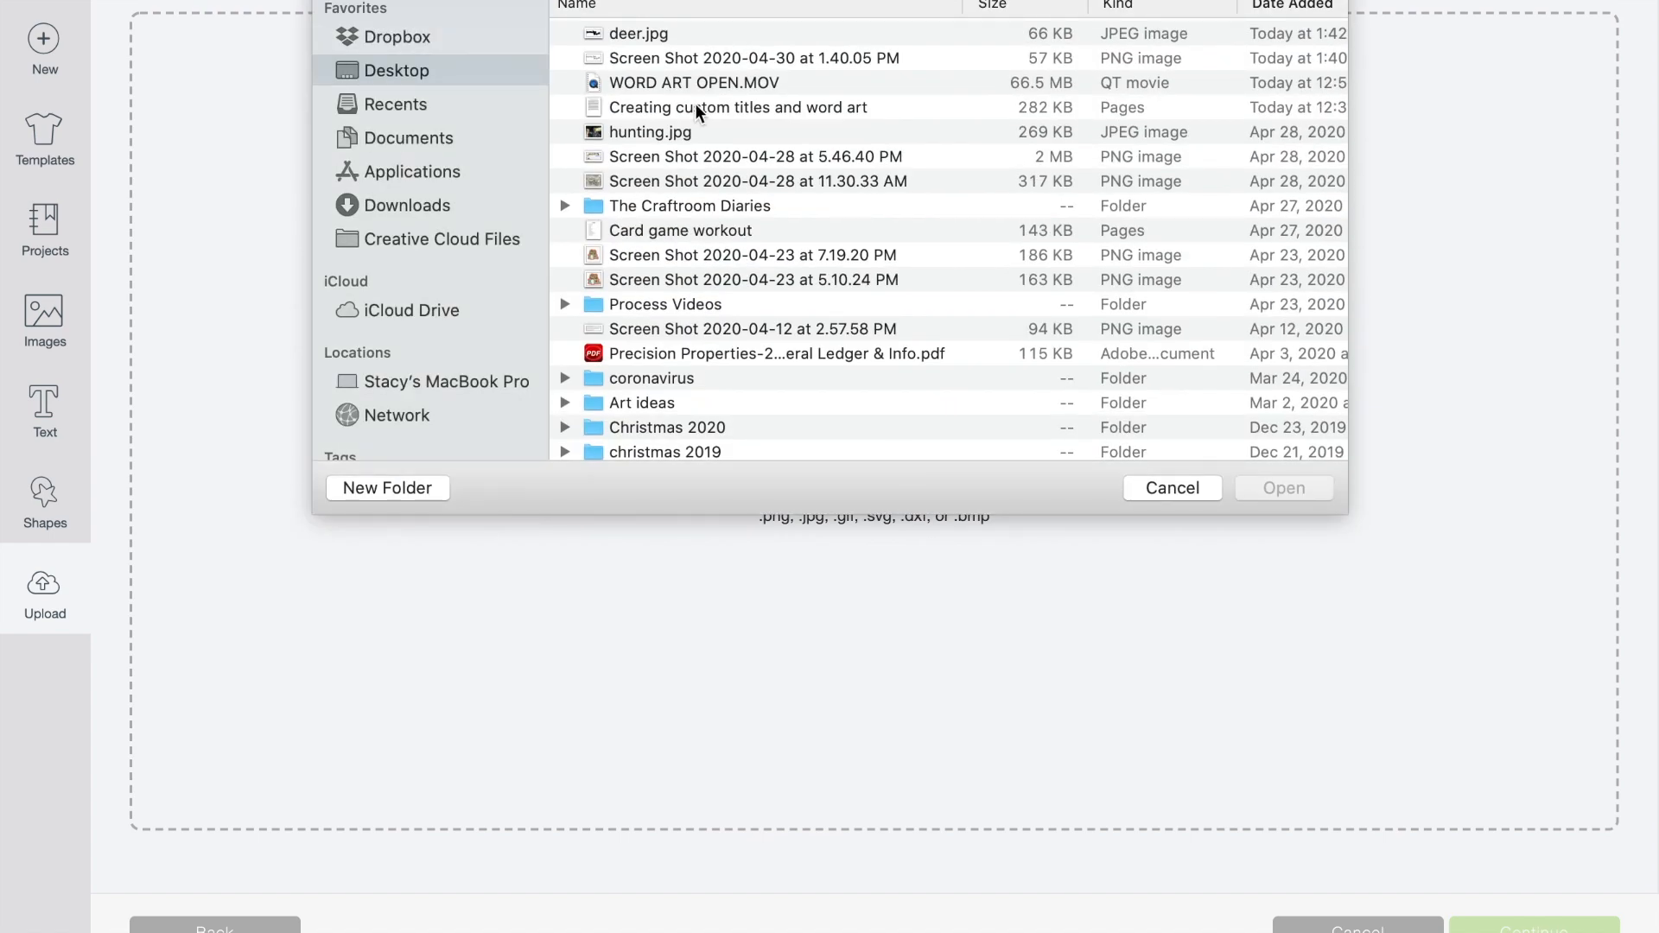
click(635, 35)
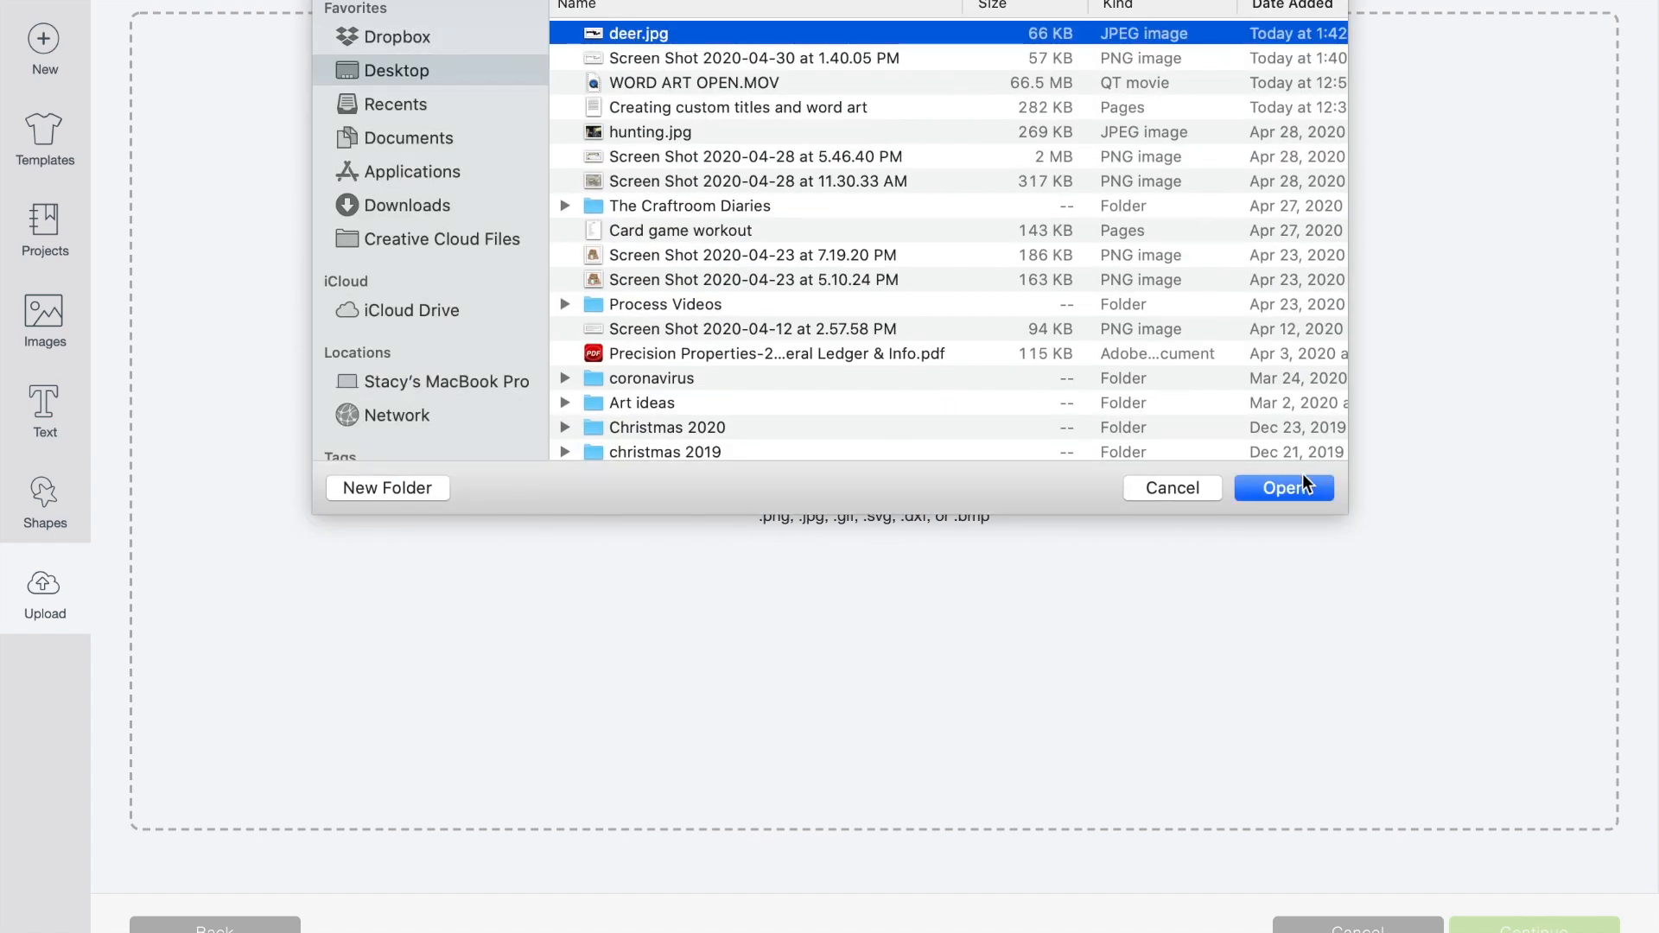
click(1284, 488)
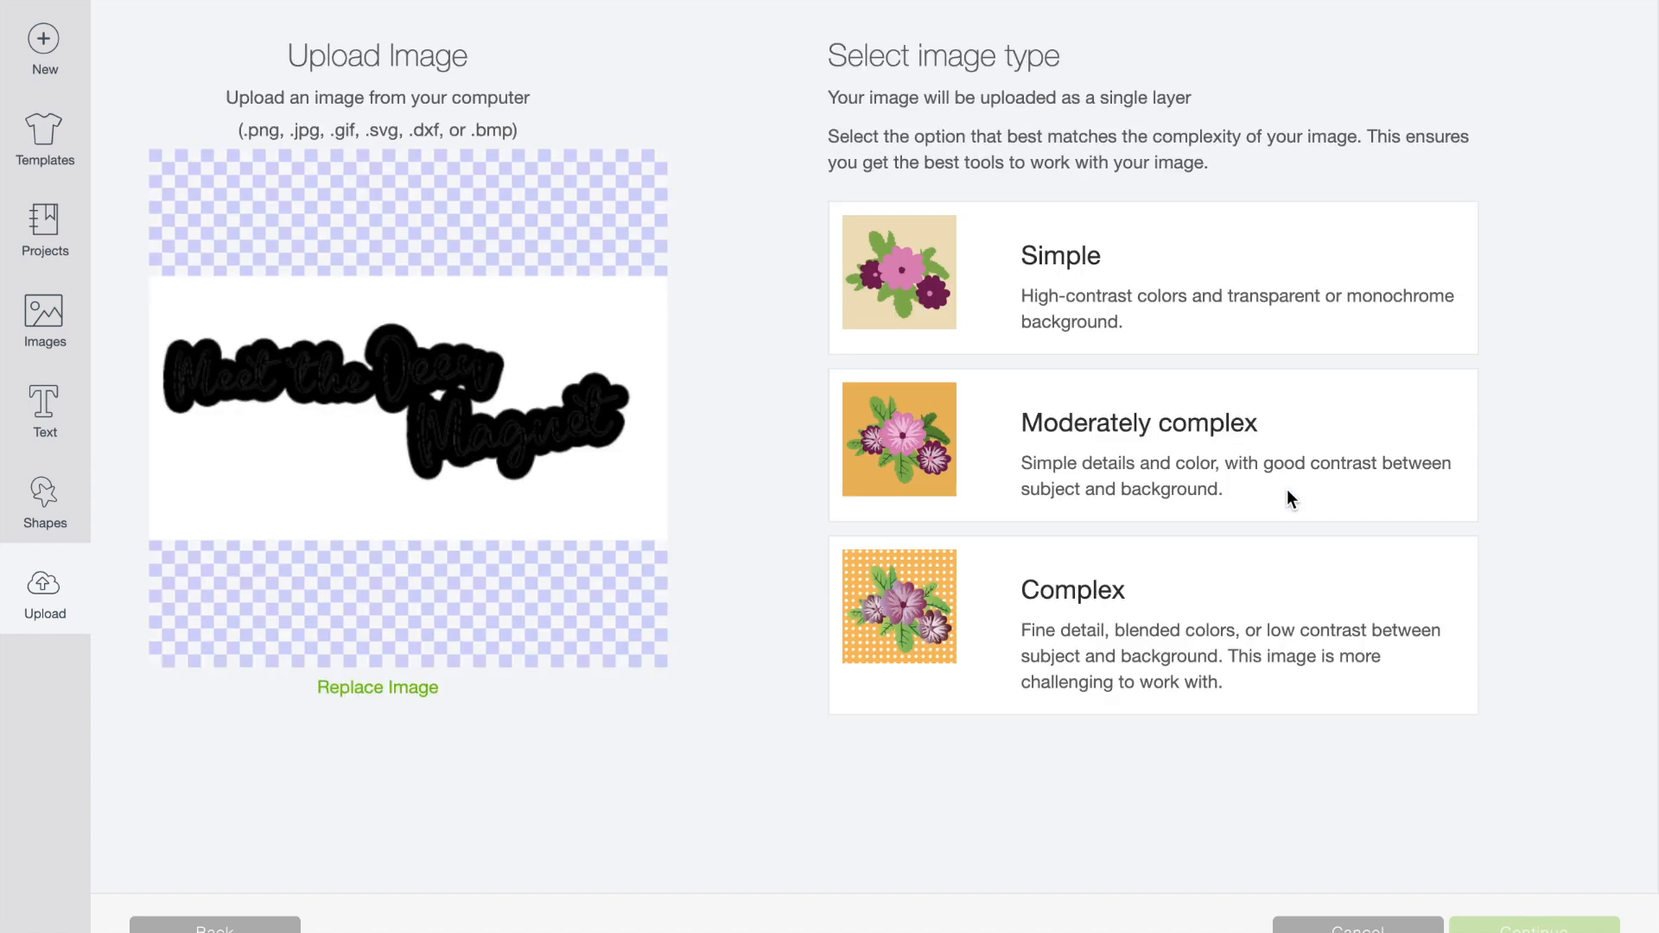
click(1073, 283)
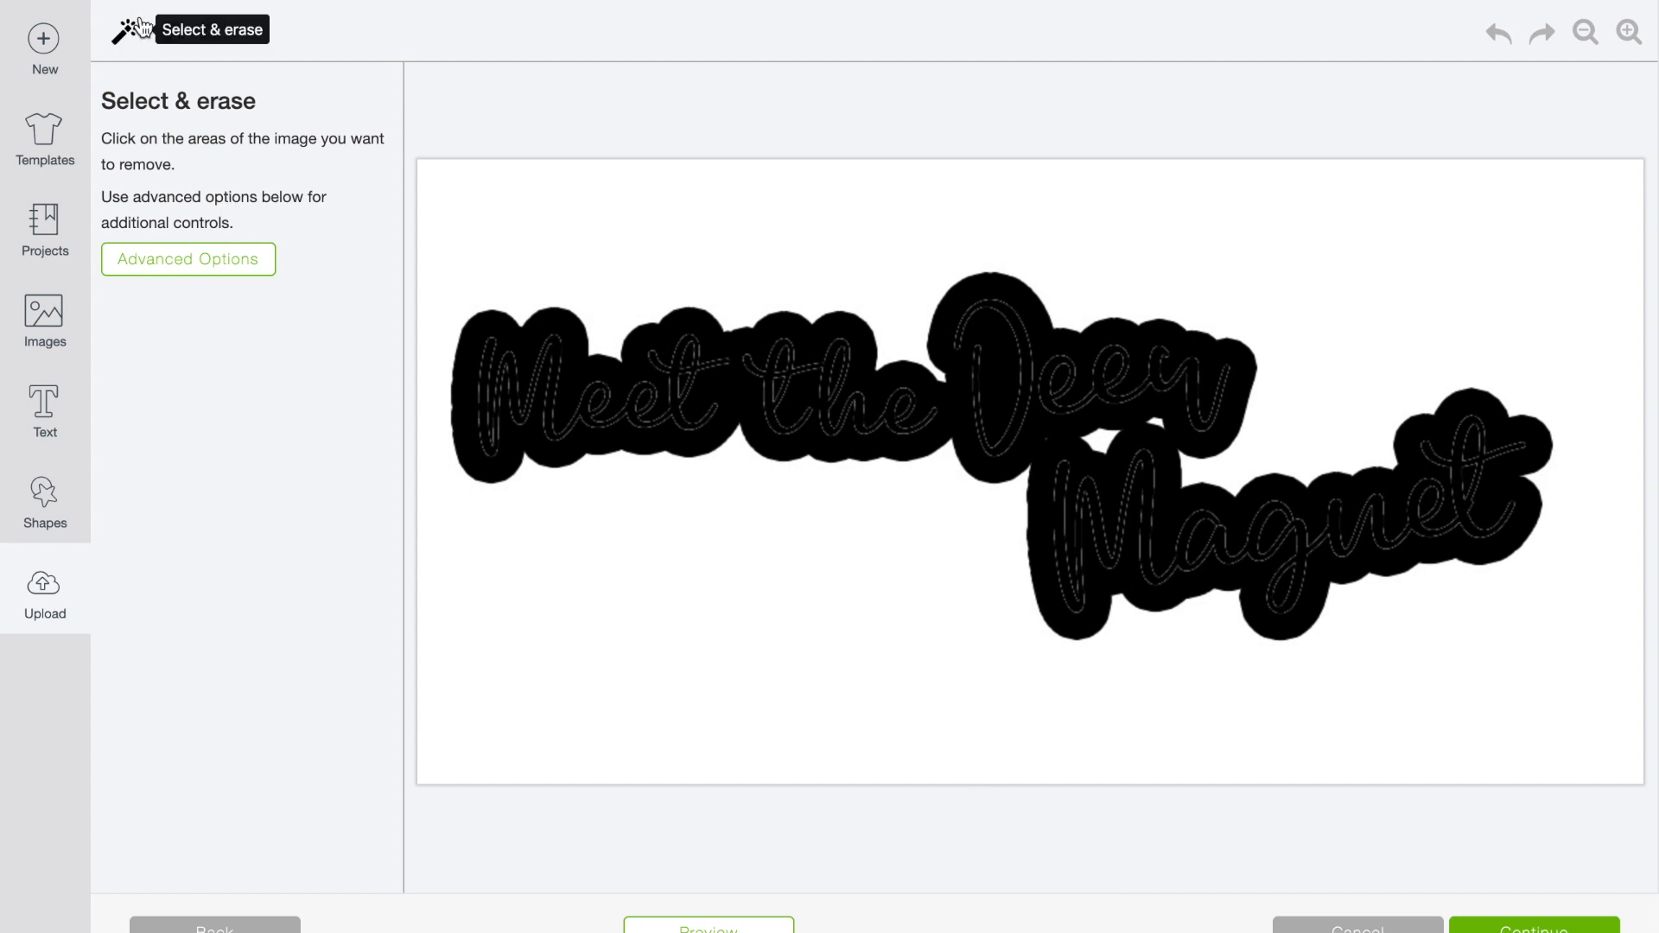
- Erase the white background around the outlined lettering and the enclosed white gap between "Deer" and "Magnet"
click(691, 635)
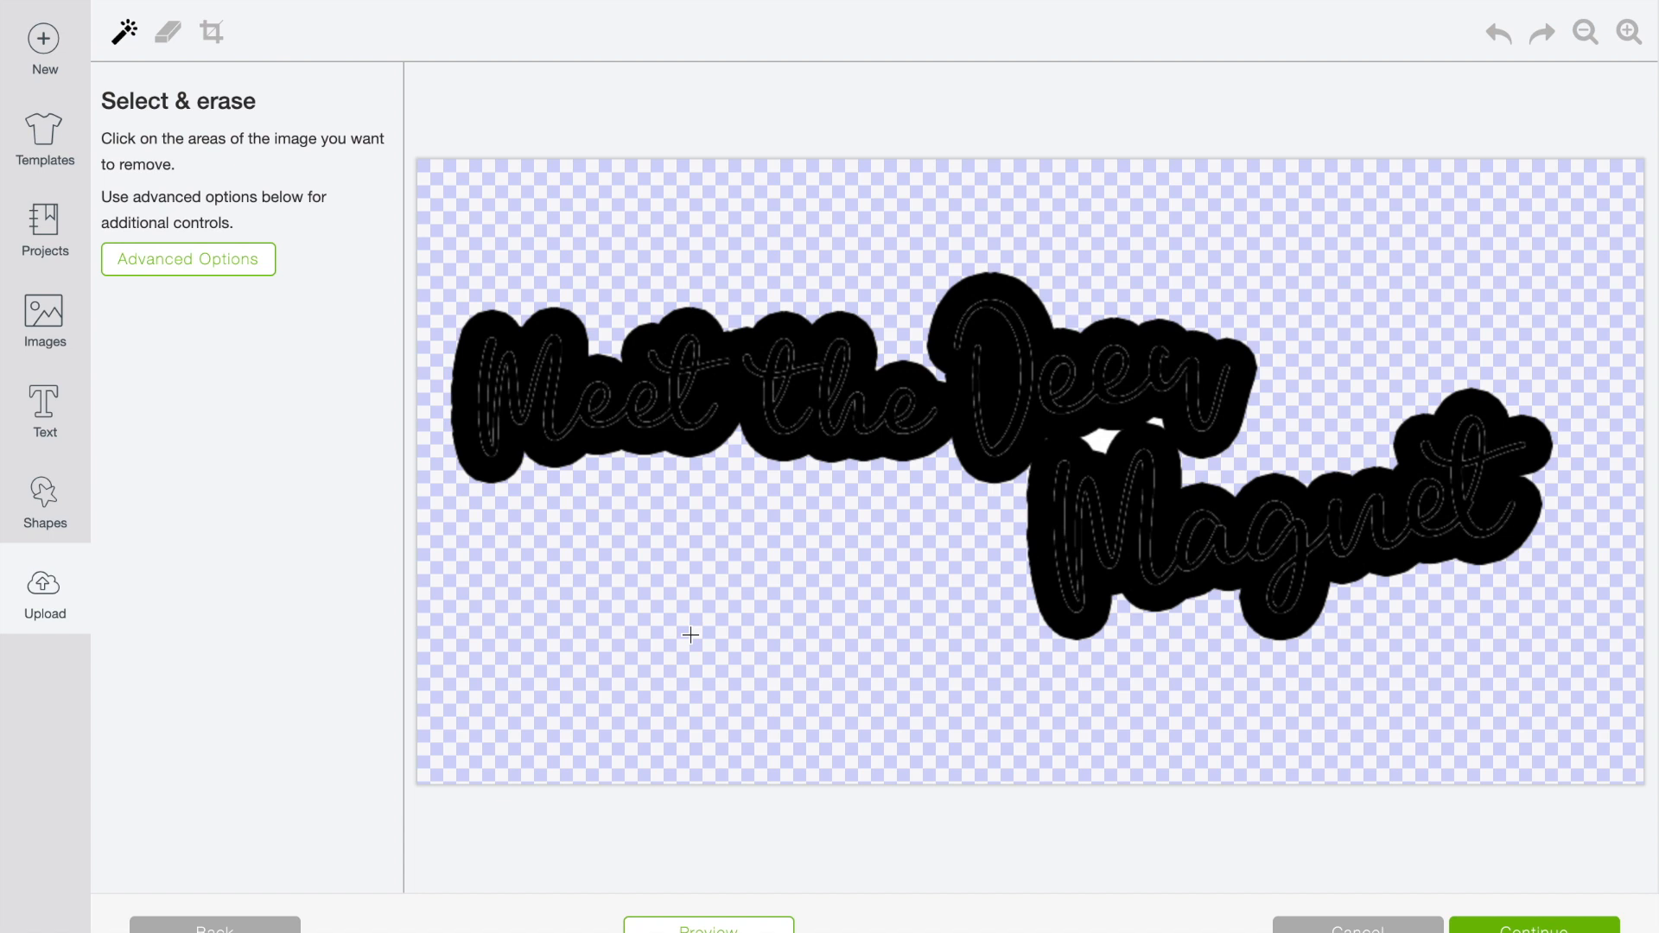
click(1099, 444)
click(1534, 925)
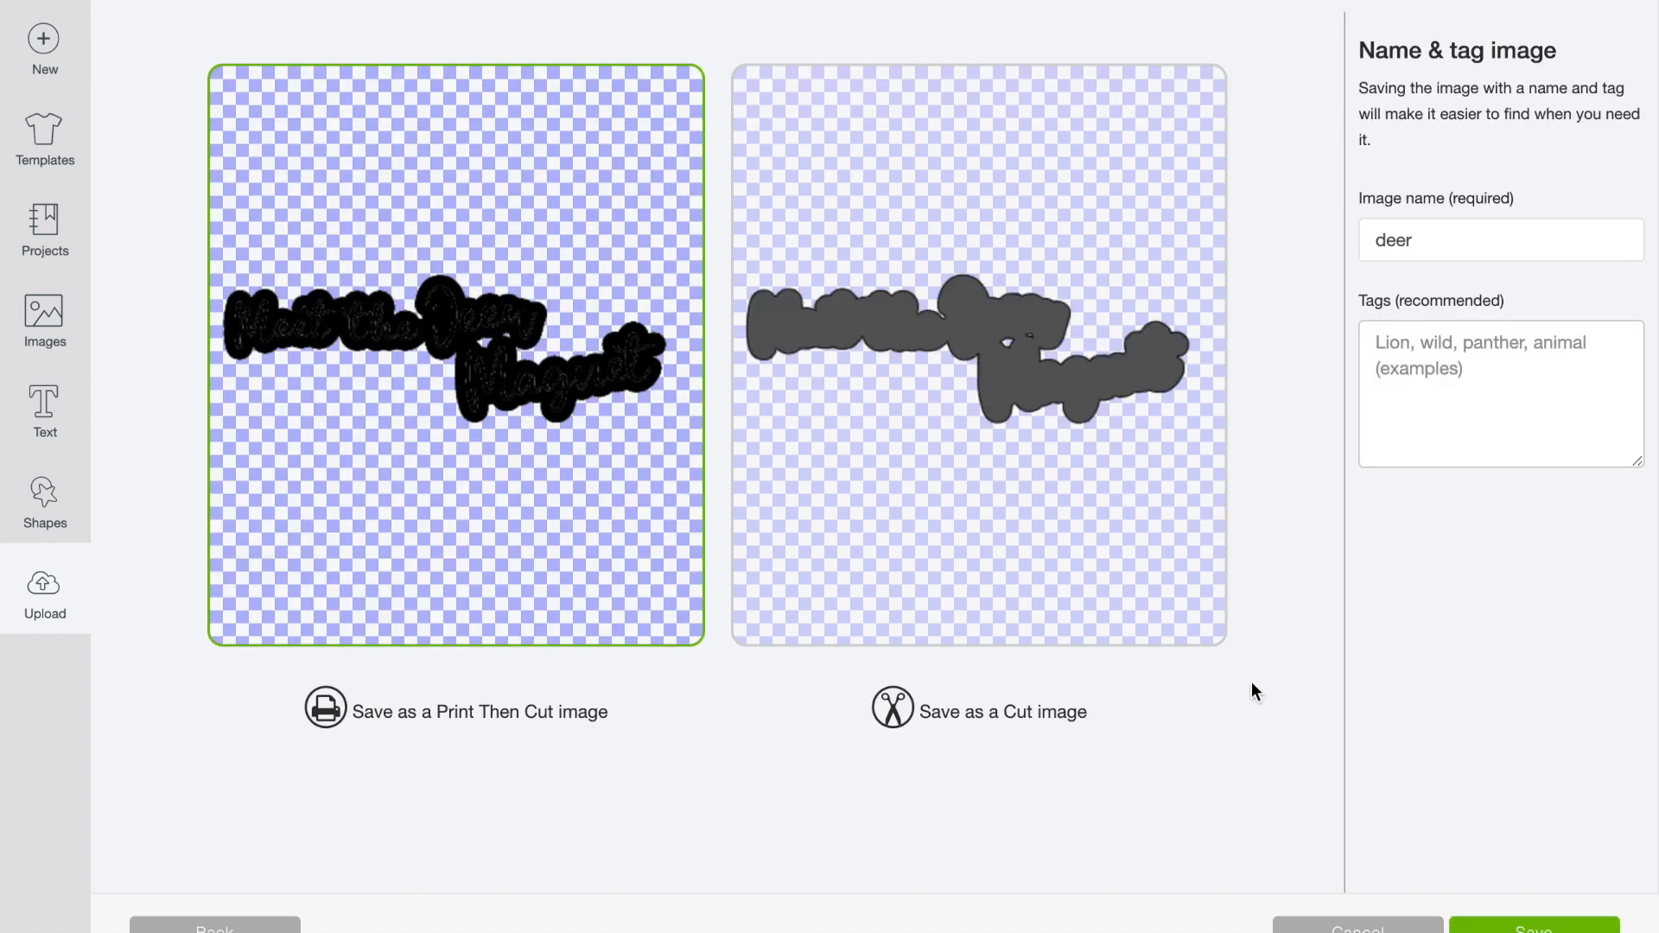
- Save the upload as a Cut image named "deer" and insert it onto the canvas
click(1049, 398)
click(1534, 925)
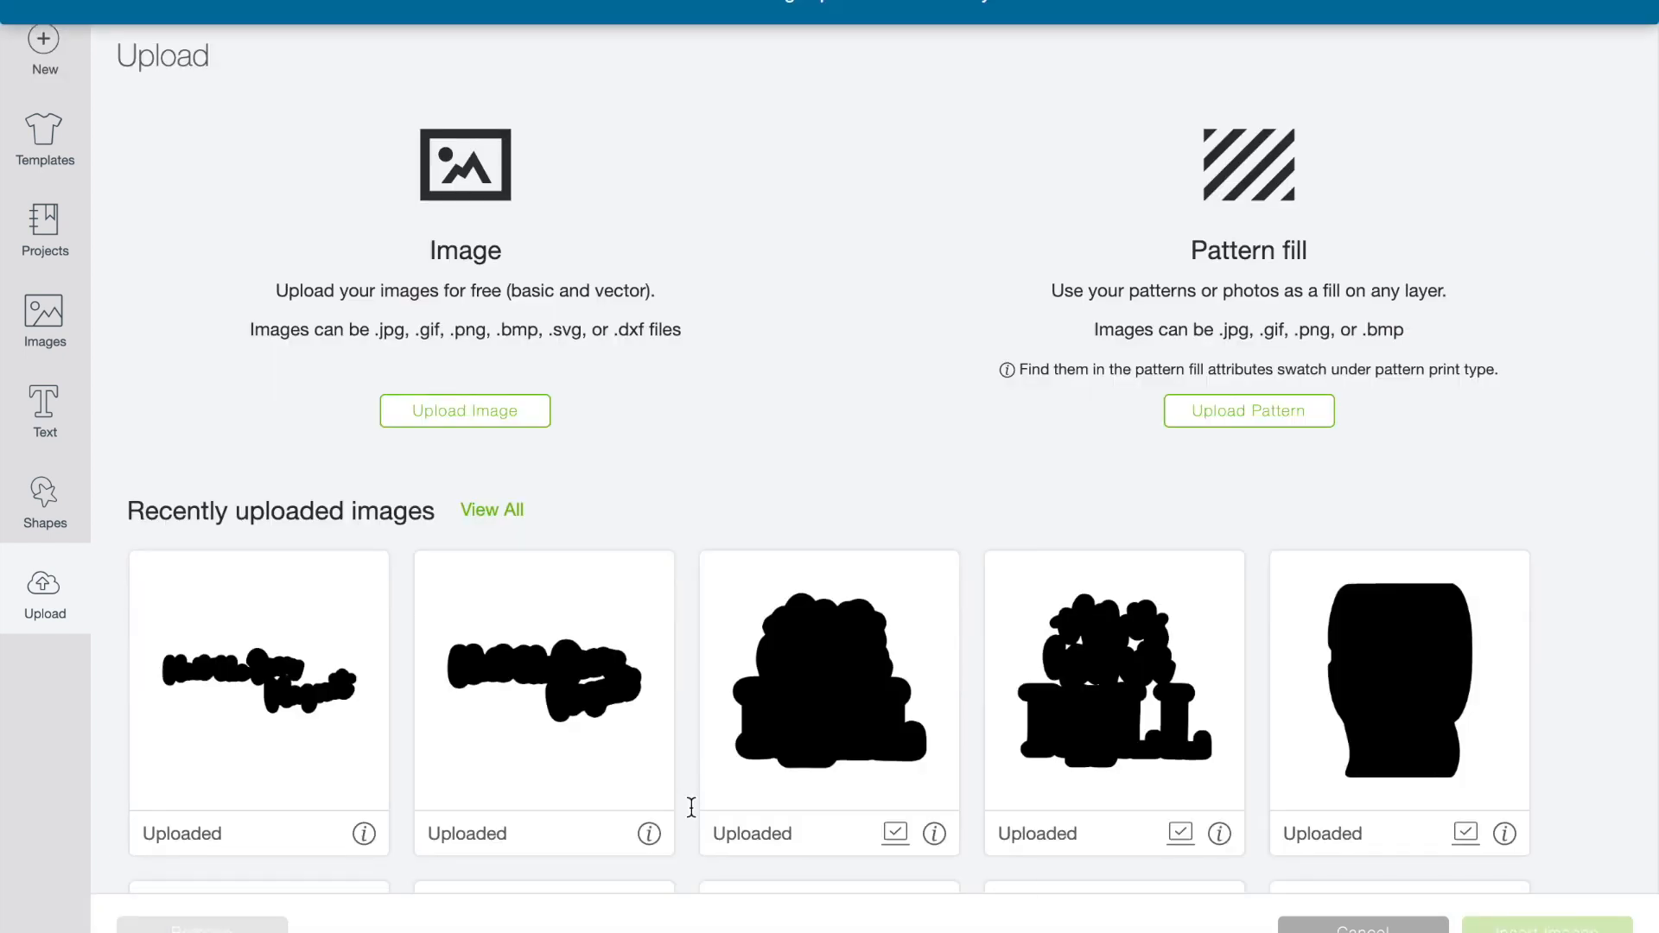
click(294, 748)
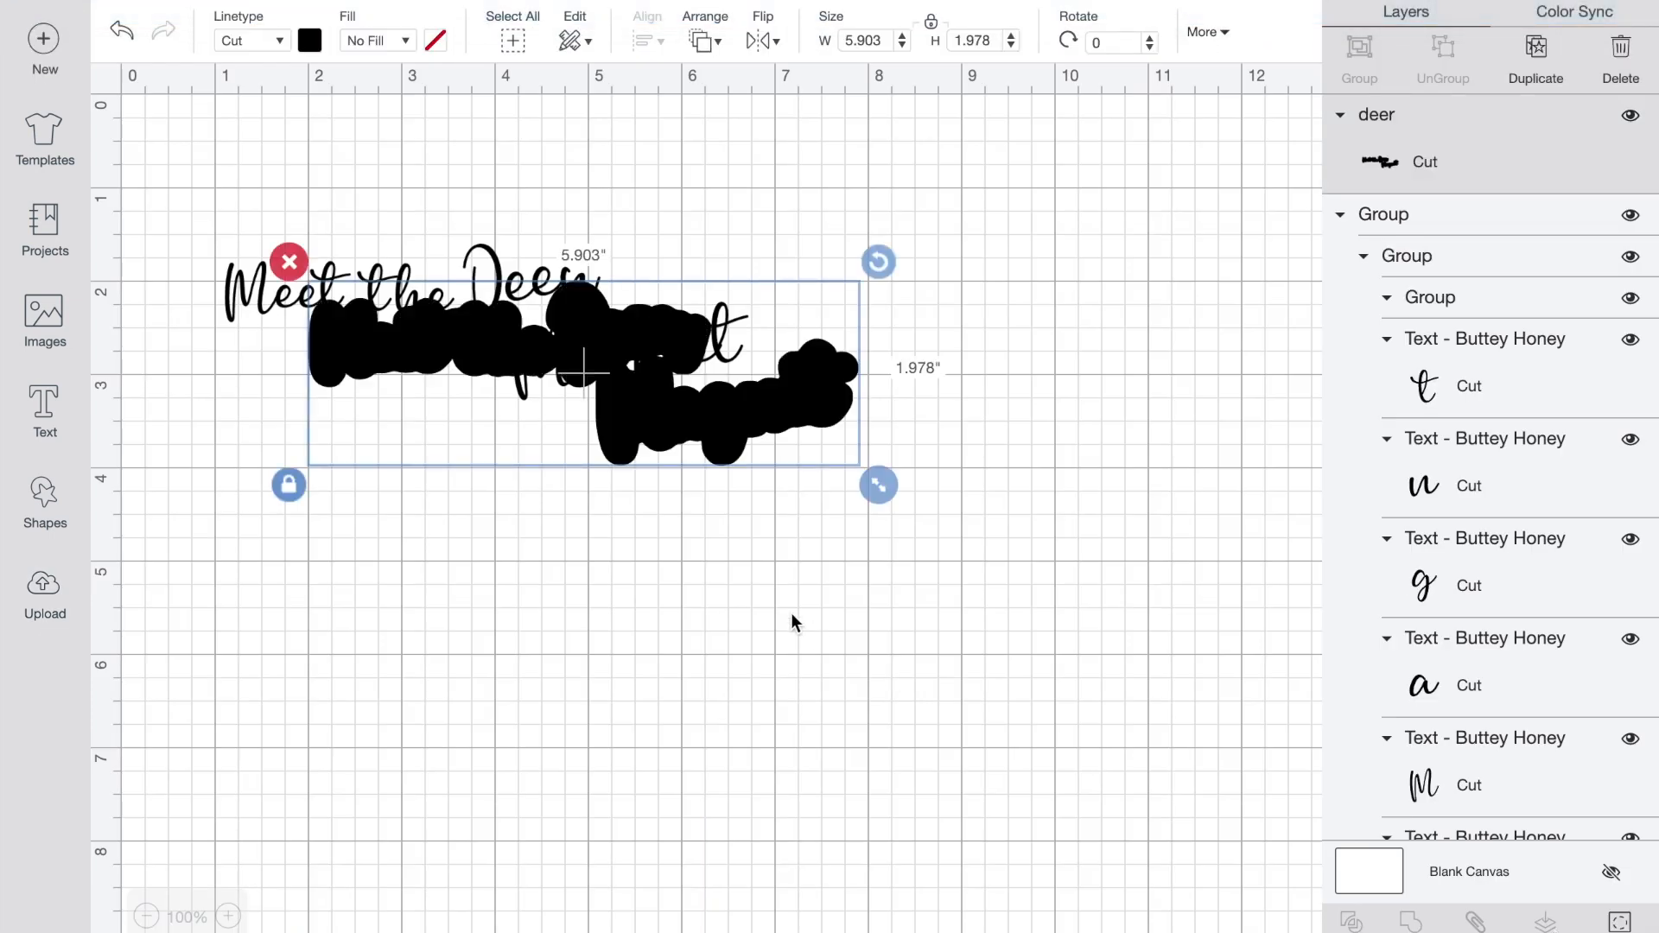
- Recolor the deer background shape white and move it over the "Meet the Deer Magnet" lettering
click(310, 39)
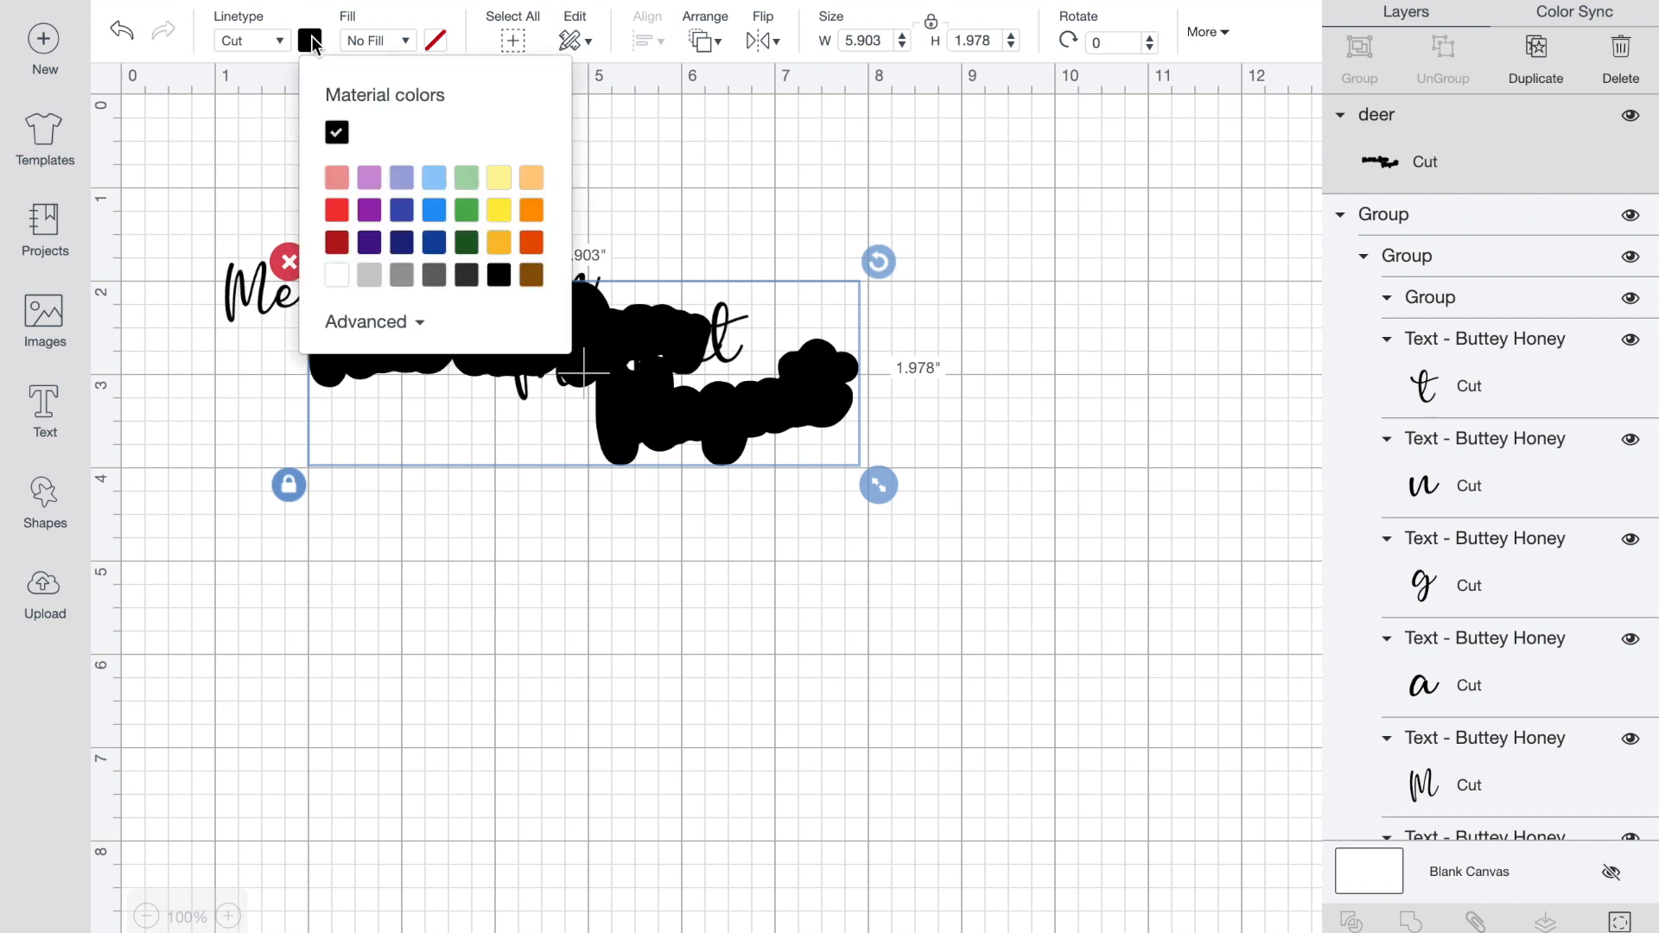
click(340, 278)
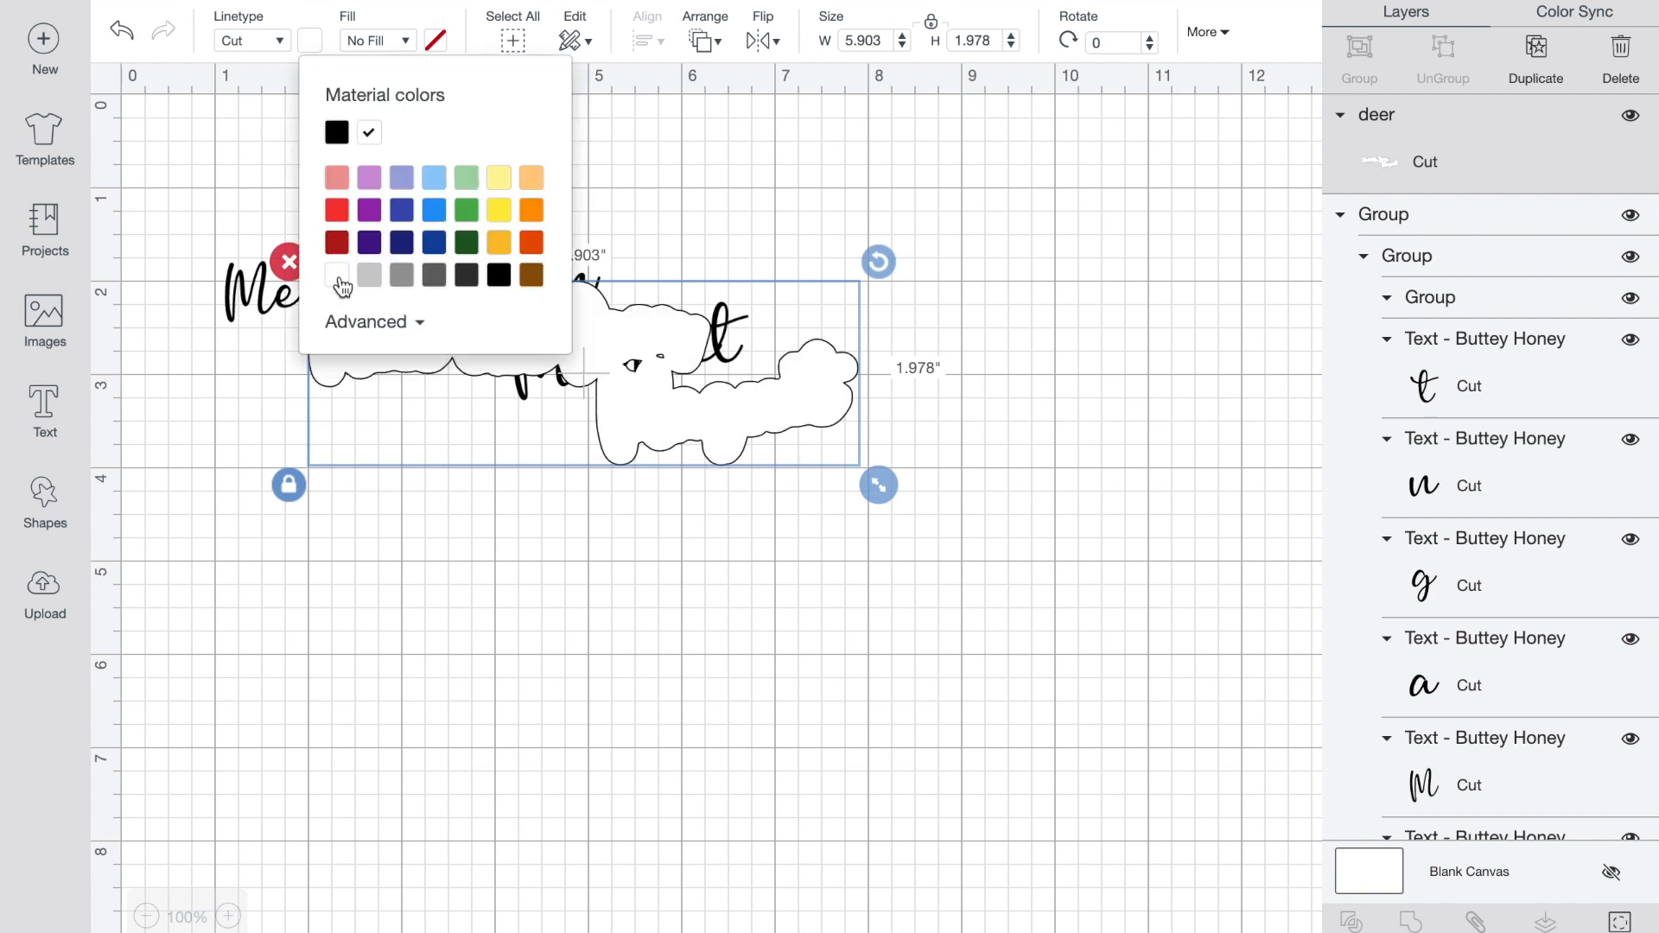
drag(740, 442, 640, 397)
click(640, 581)
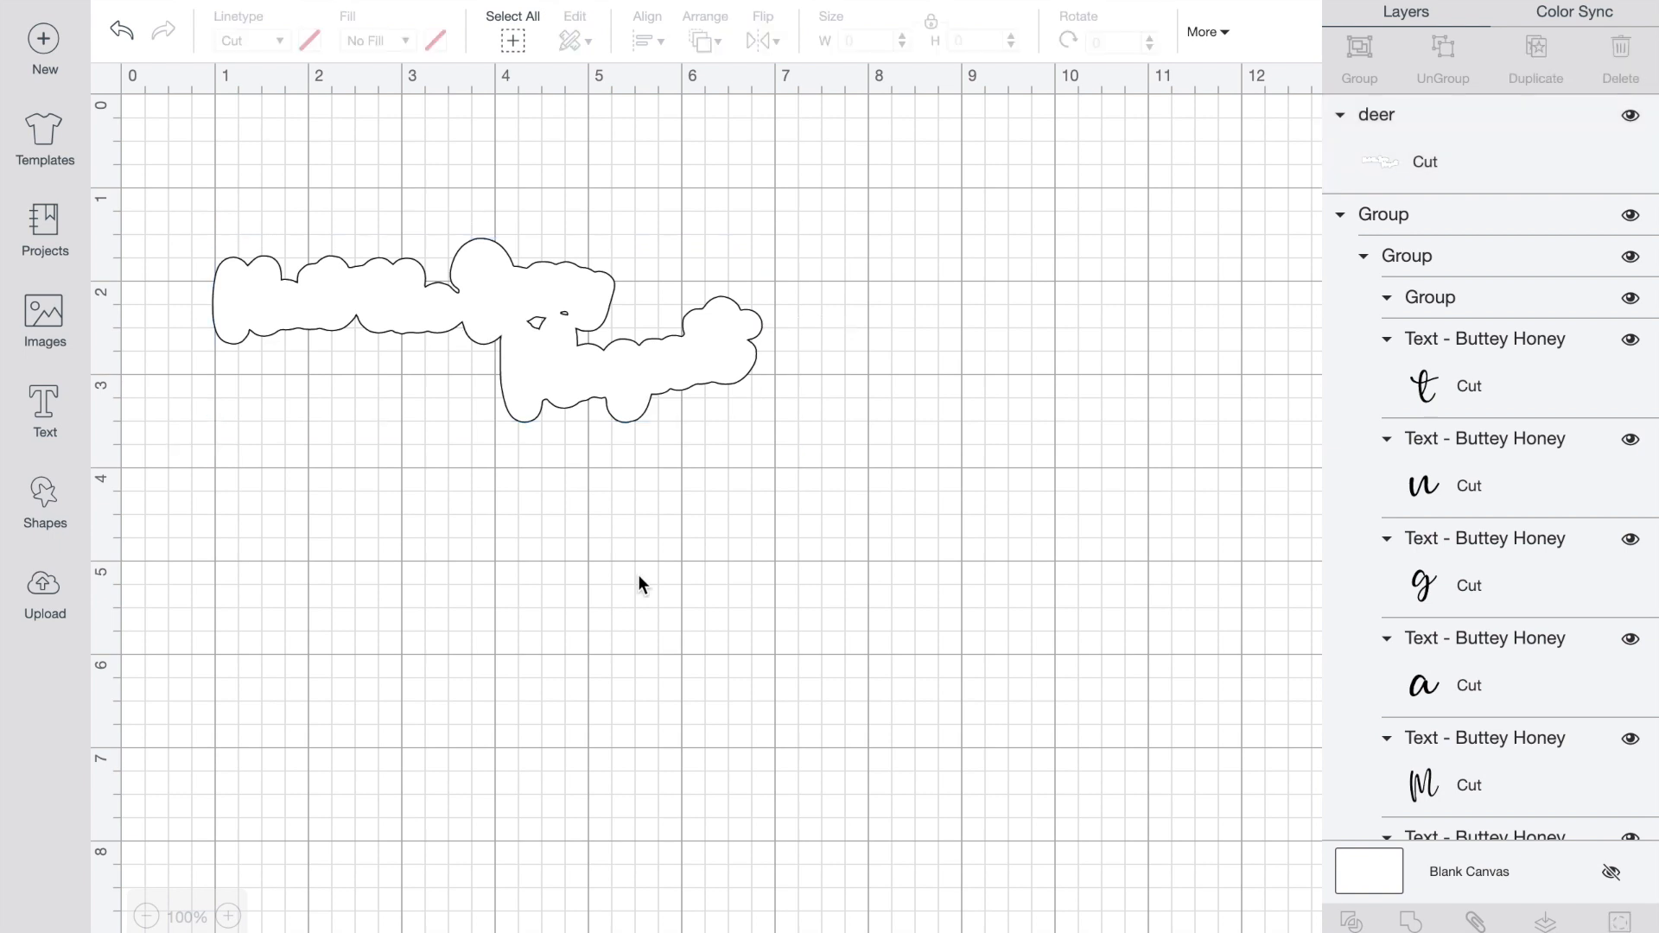
- Send the white background shape to the back and nudge it up so it frames the lettering evenly
click(605, 395)
click(705, 41)
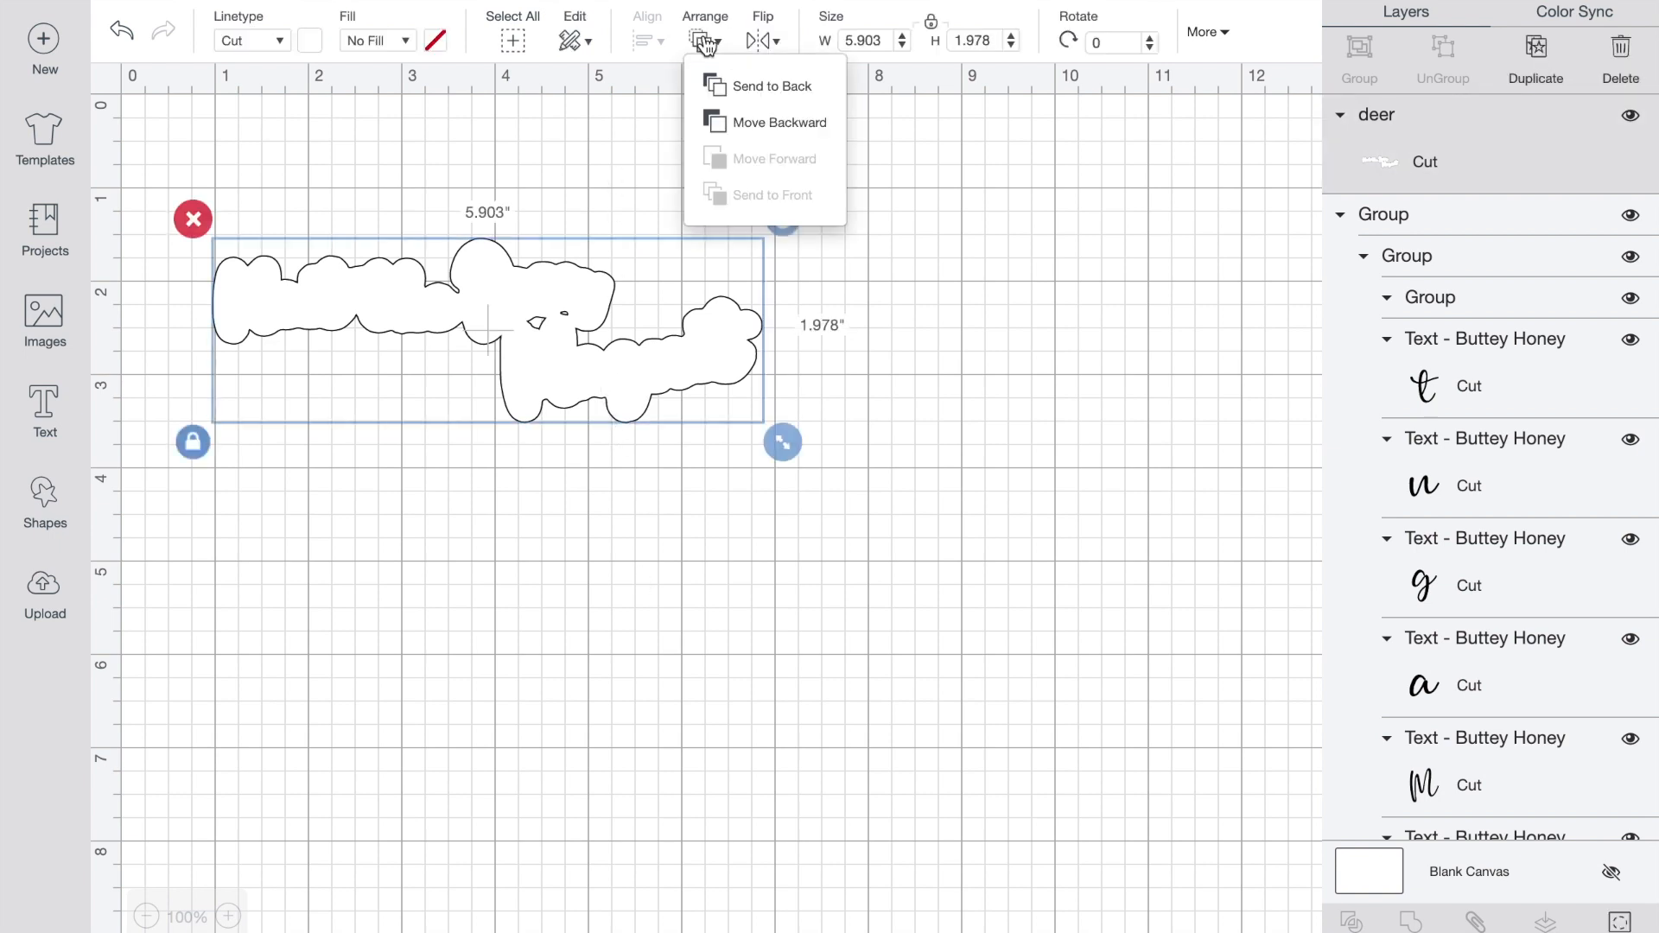
click(748, 86)
drag(687, 383, 689, 376)
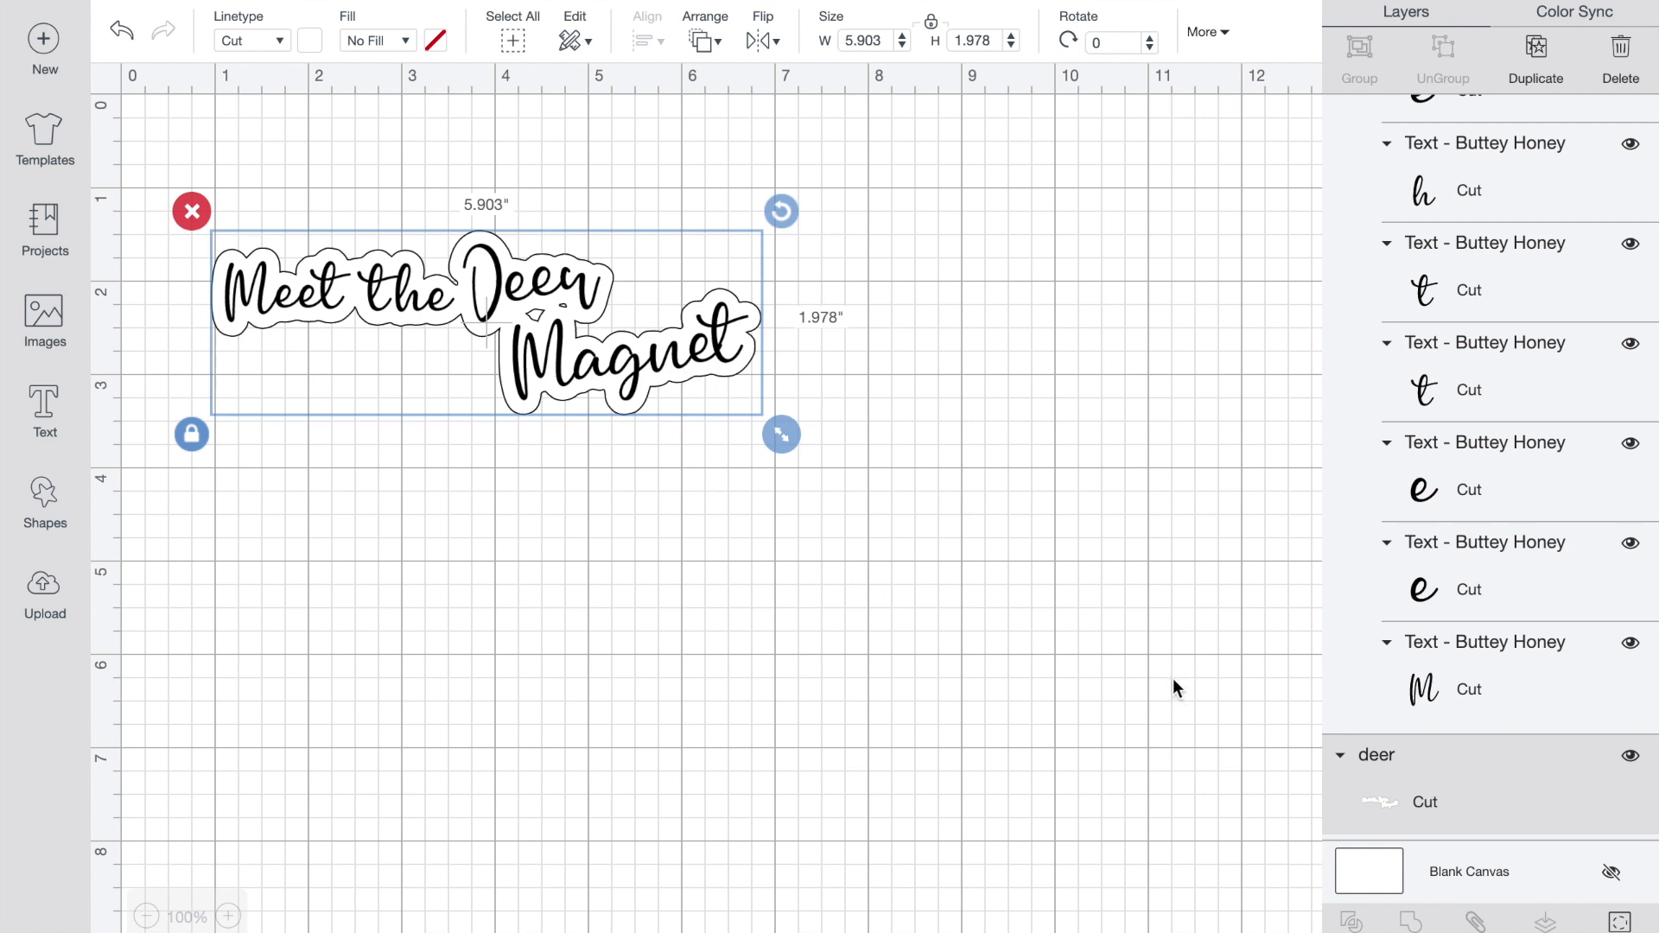
- Group all the lettering with the white background shape and flatten the group into one print-then-cut layer
click(510, 48)
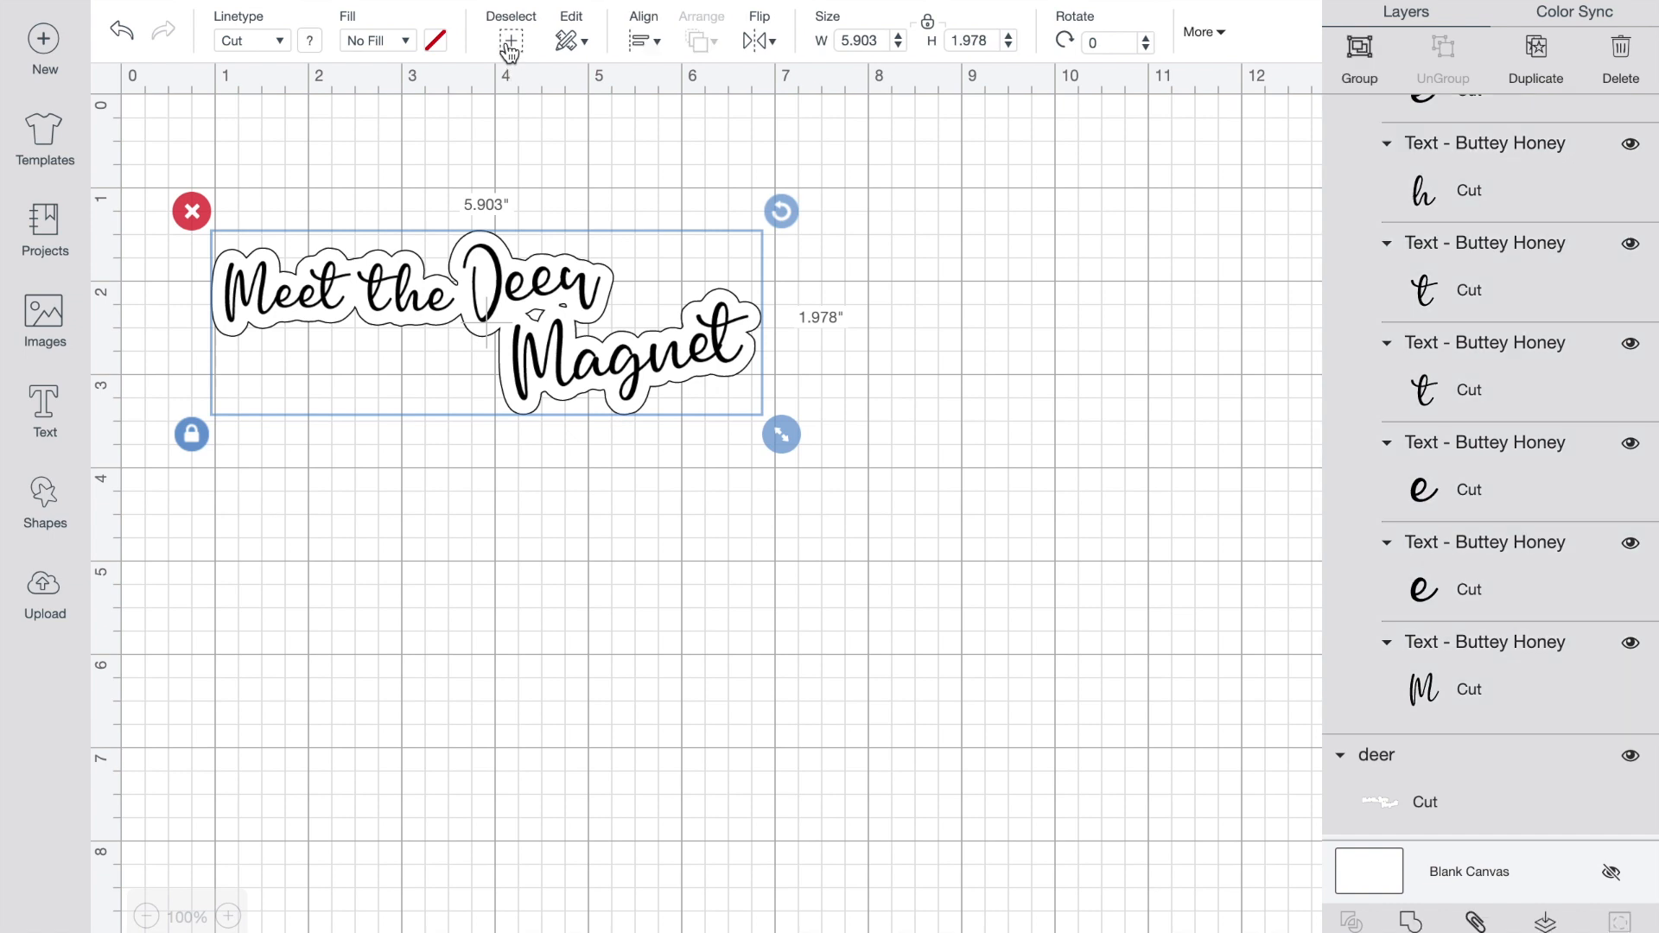
click(1355, 52)
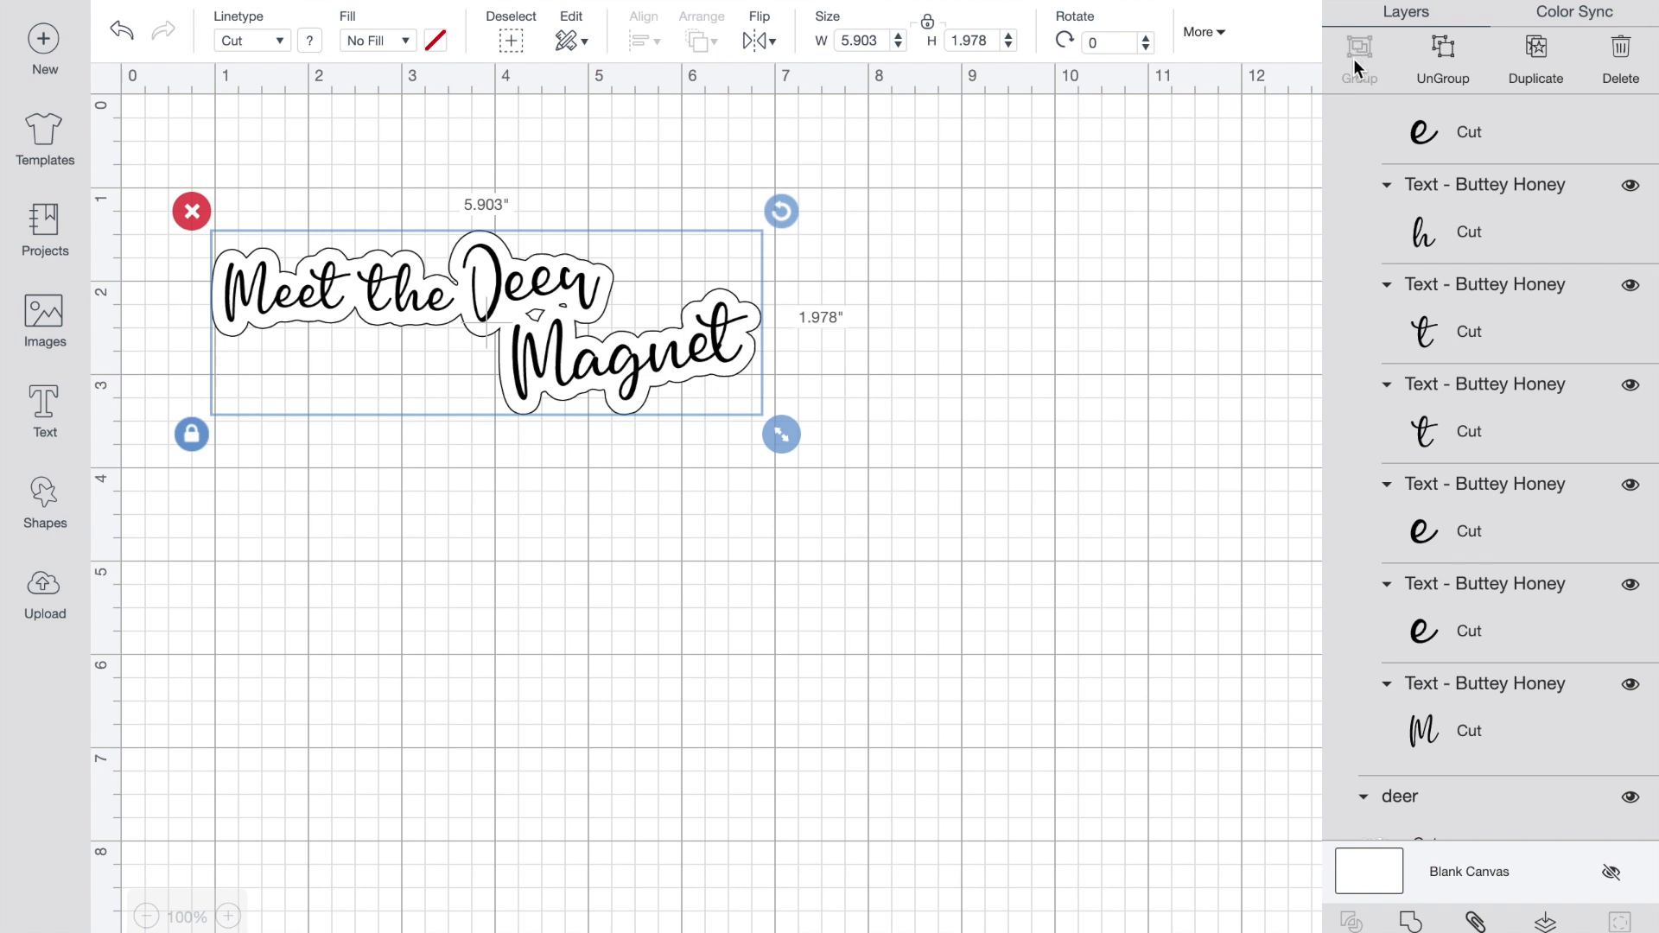
click(1546, 923)
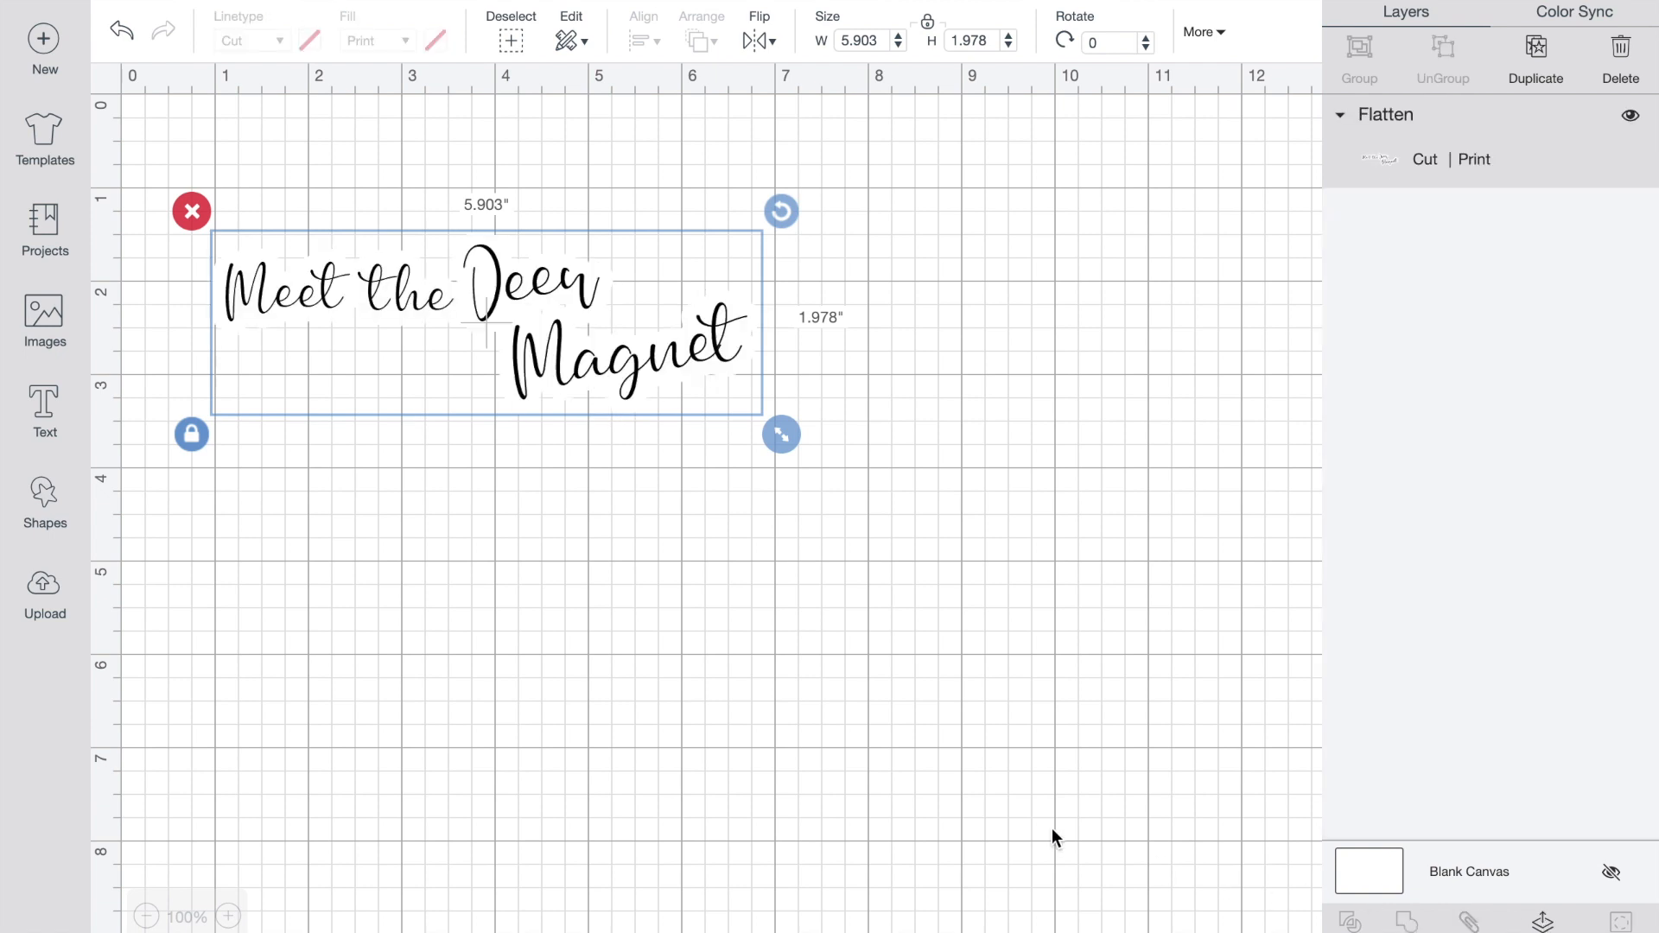
click(955, 794)
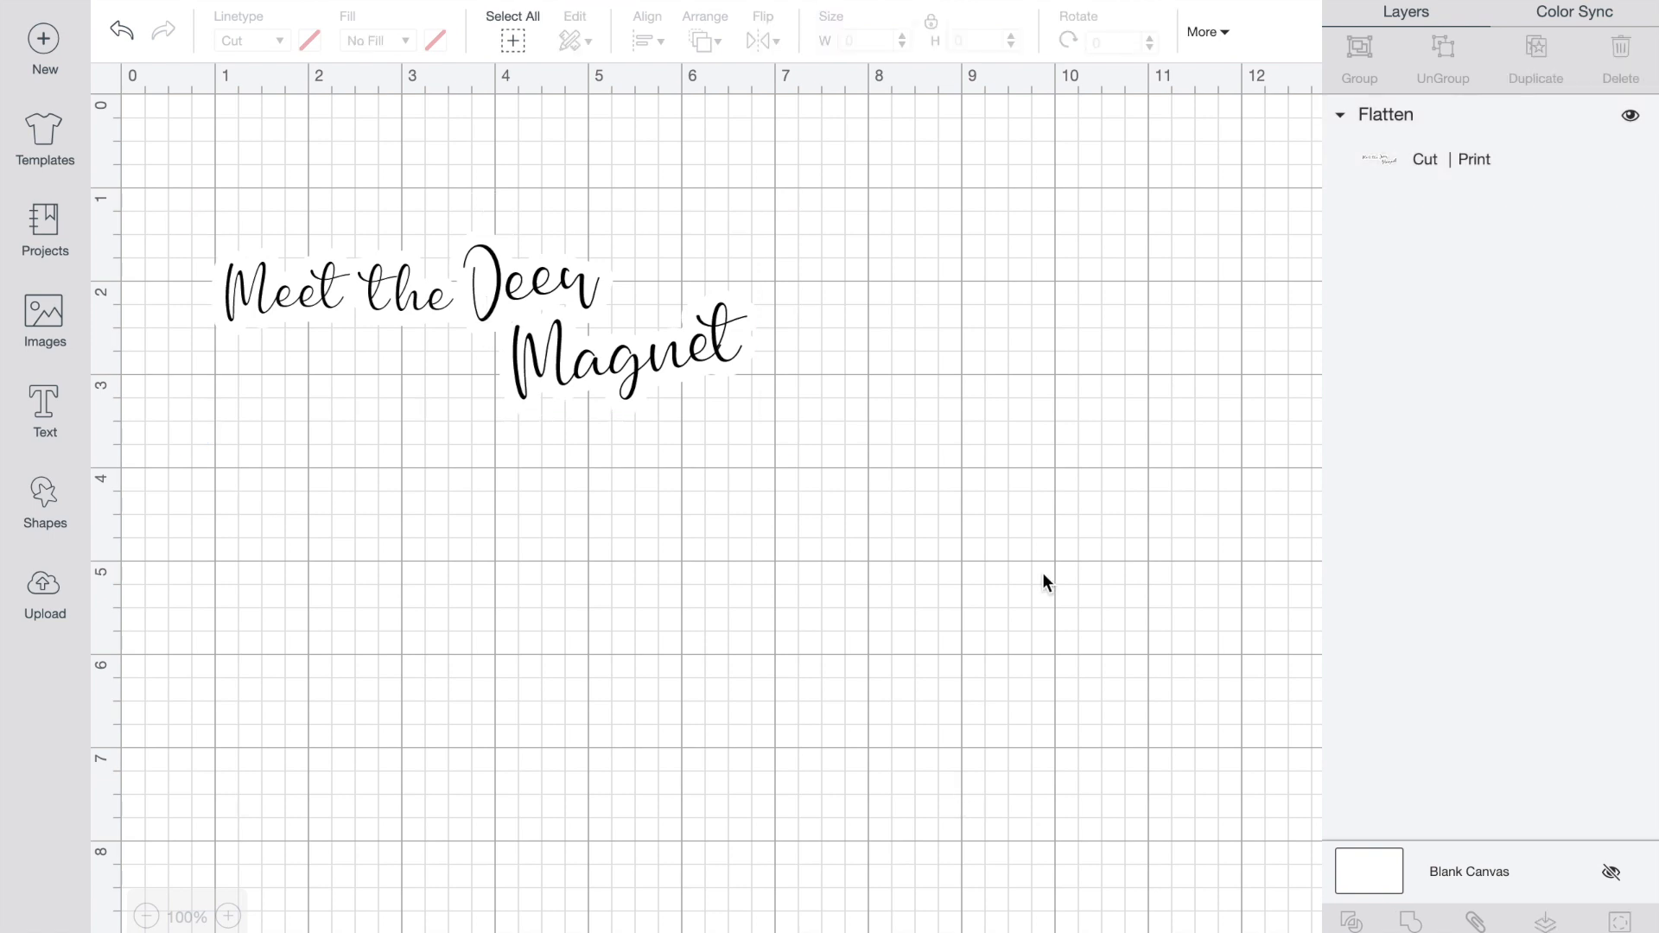